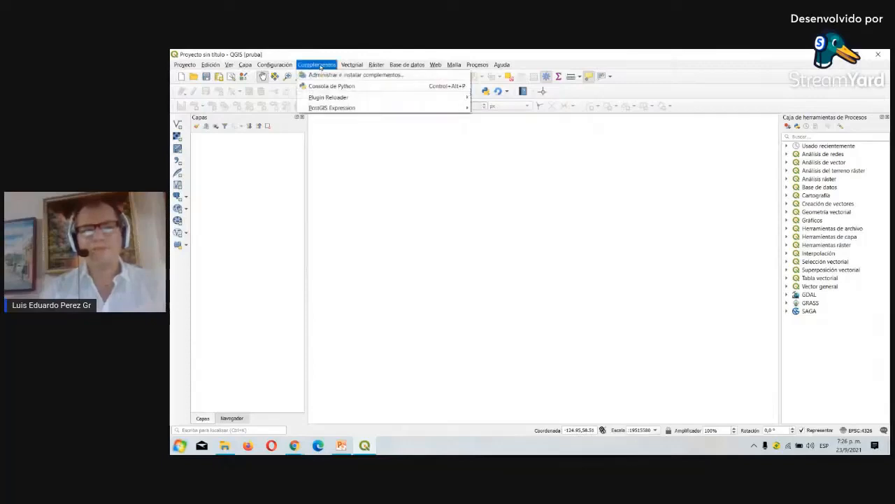
# Enable the QGISDashboard plugin among the installed plugins and close the plugin manager
pyautogui.click(324, 76)
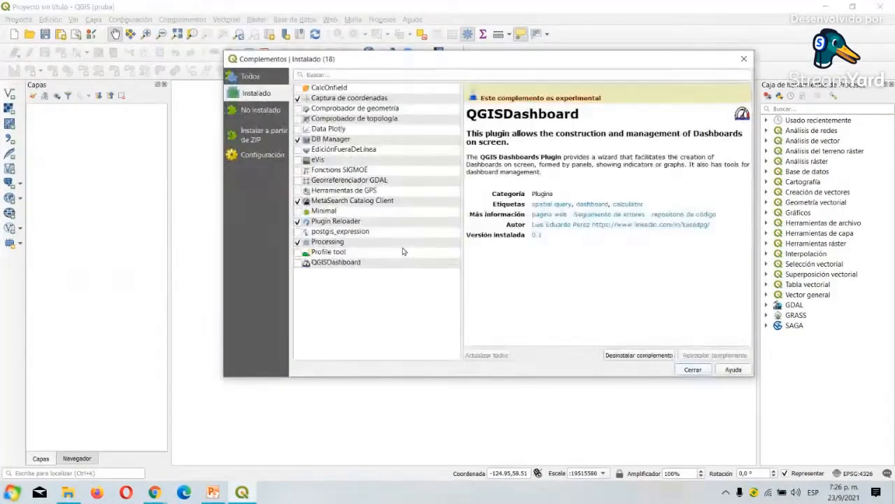
pyautogui.click(340, 263)
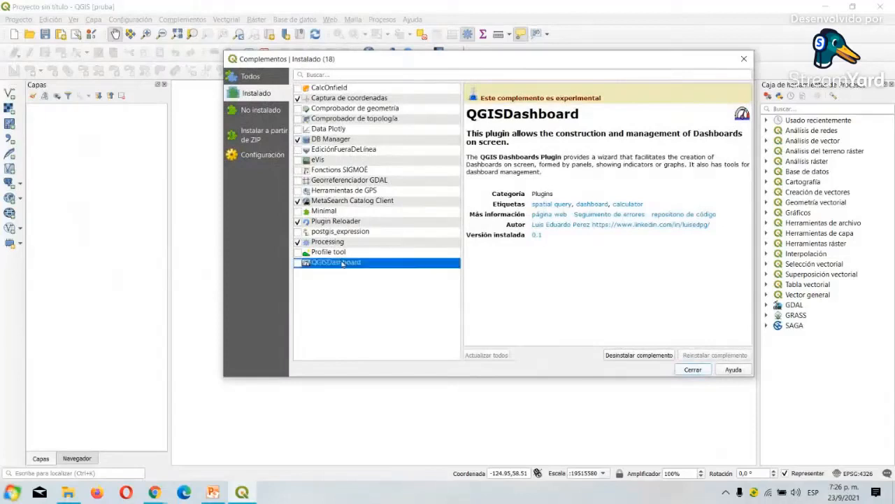
pyautogui.click(298, 262)
pyautogui.click(258, 138)
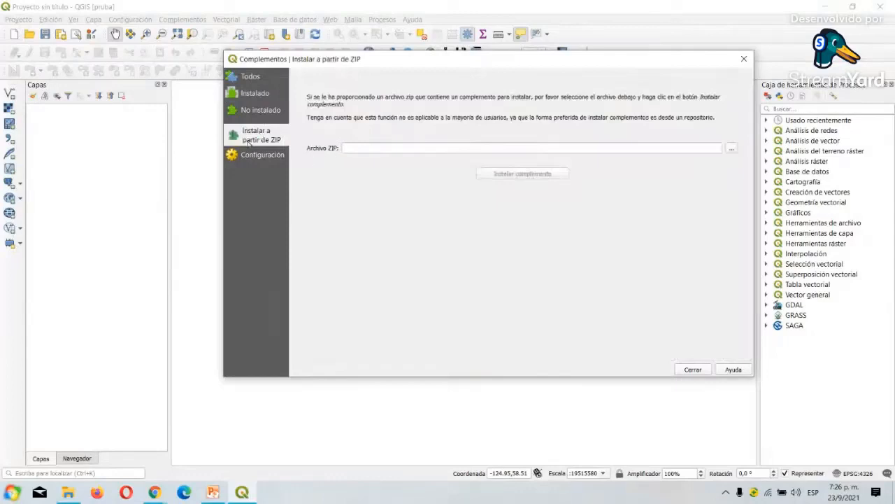
pyautogui.click(250, 77)
pyautogui.click(253, 93)
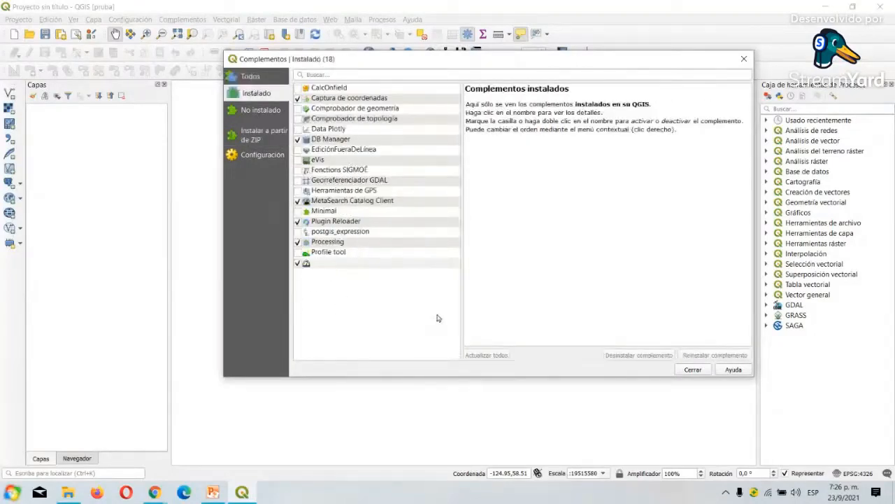
pyautogui.click(691, 369)
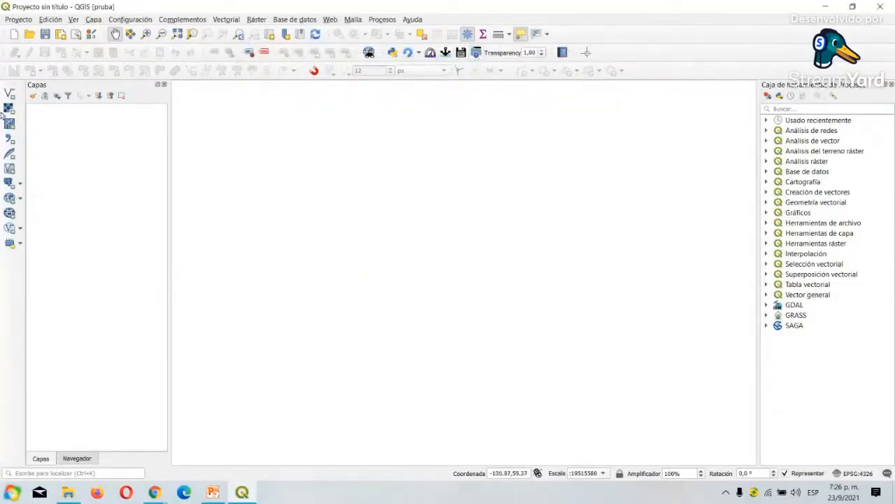
# Open the recent project Estados-US from the presentacion brasil folder and narrow the layers panel to enlarge the map
pyautogui.click(21, 15)
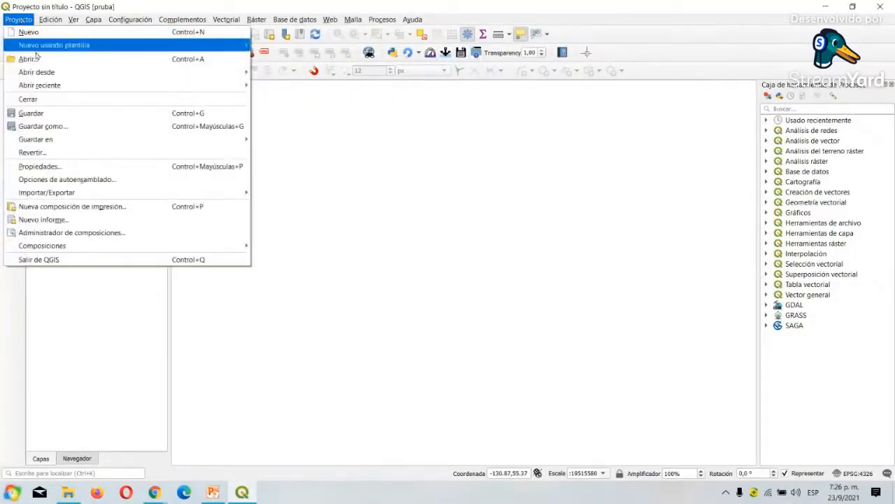
pyautogui.moveTo(93, 88)
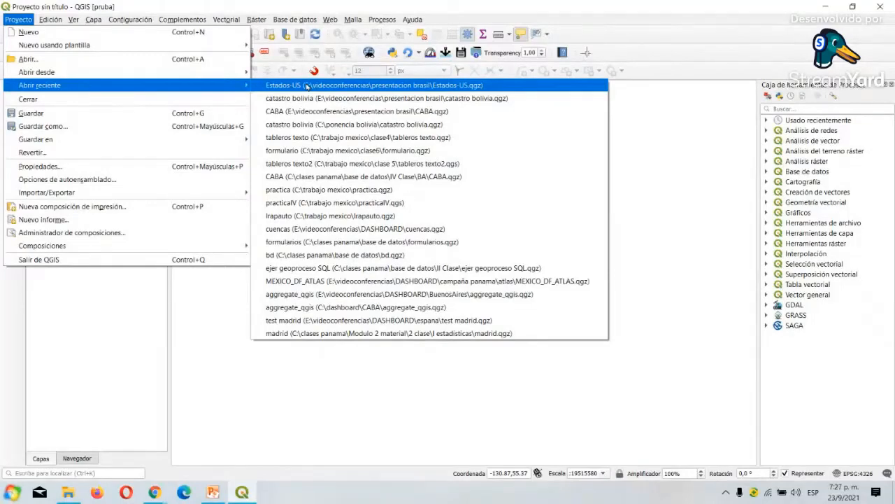
pyautogui.click(306, 86)
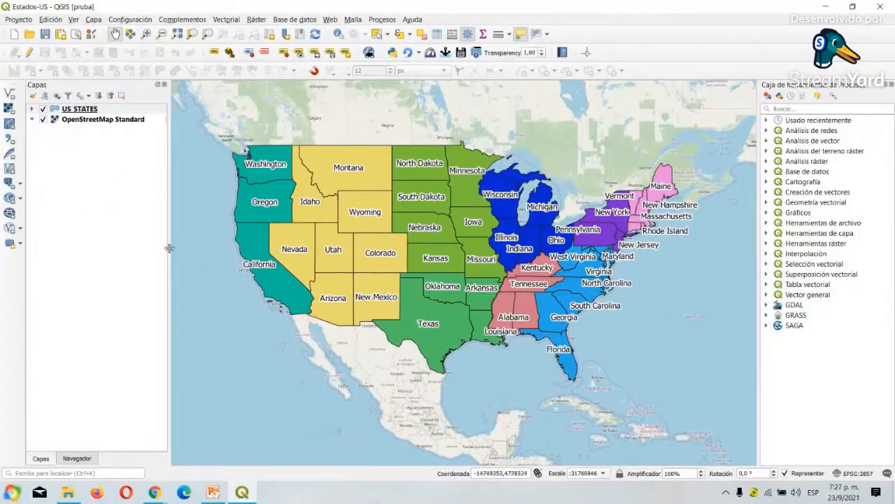
pyautogui.moveTo(170, 248); pyautogui.dragTo(130, 248)
# Examine the US_STATES attribute table across all its population and statistics fields, then close it
pyautogui.click(63, 110)
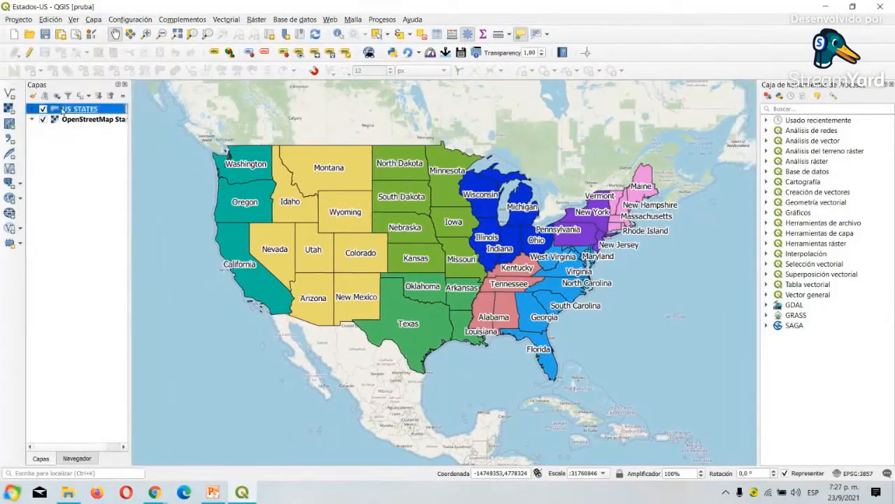
pyautogui.rightClick(63, 110)
pyautogui.click(116, 225)
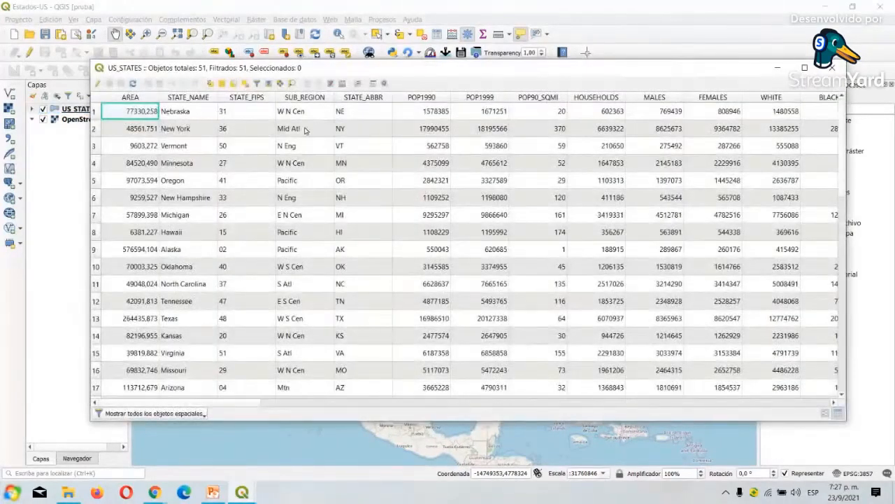
pyautogui.moveTo(241, 404); pyautogui.dragTo(332, 403)
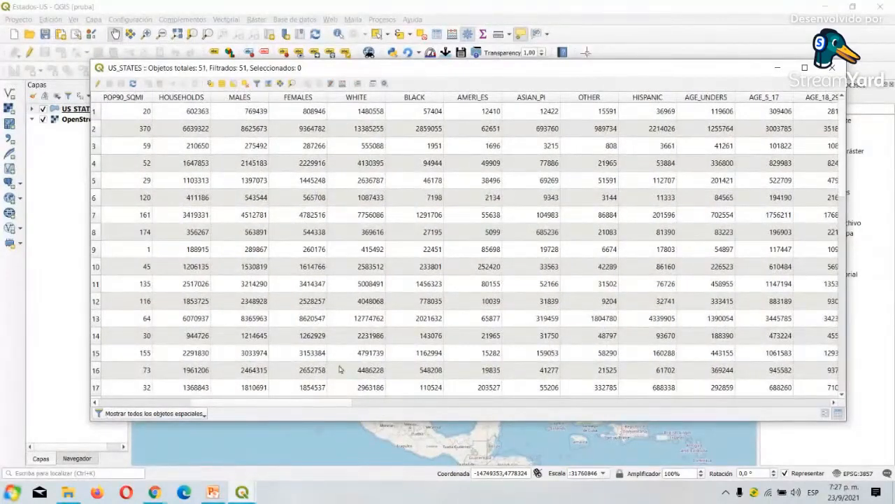
pyautogui.moveTo(335, 408); pyautogui.dragTo(762, 423)
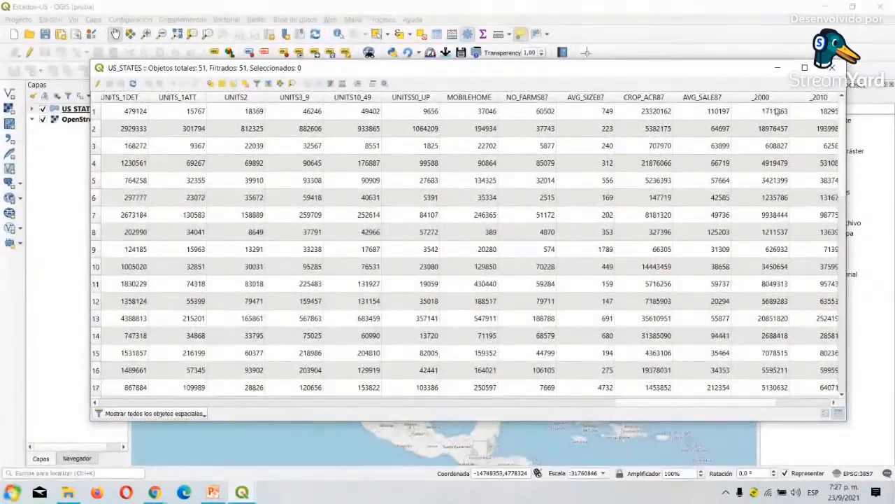
pyautogui.click(844, 67)
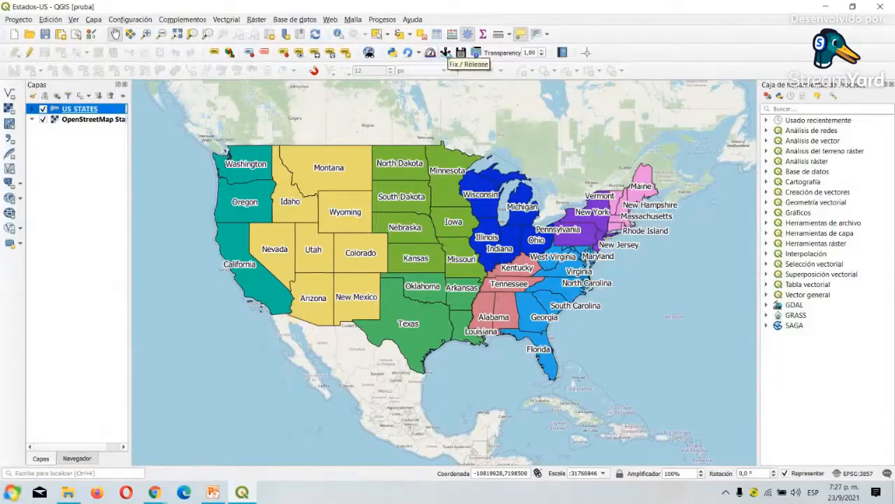
pyautogui.click(182, 19)
pyautogui.moveTo(261, 92)
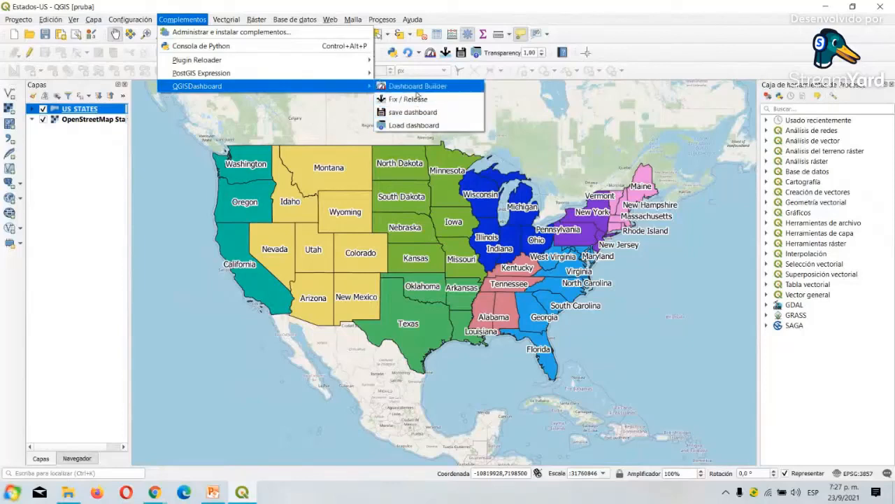
pyautogui.click(467, 6)
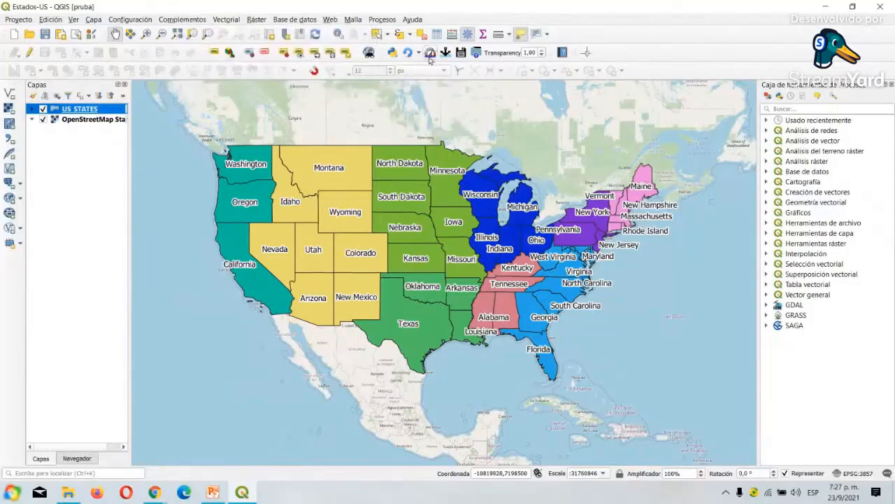
# Load the saved dashboard Estados-US.dsh from the presentacion brasil folder onto the map
pyautogui.click(474, 55)
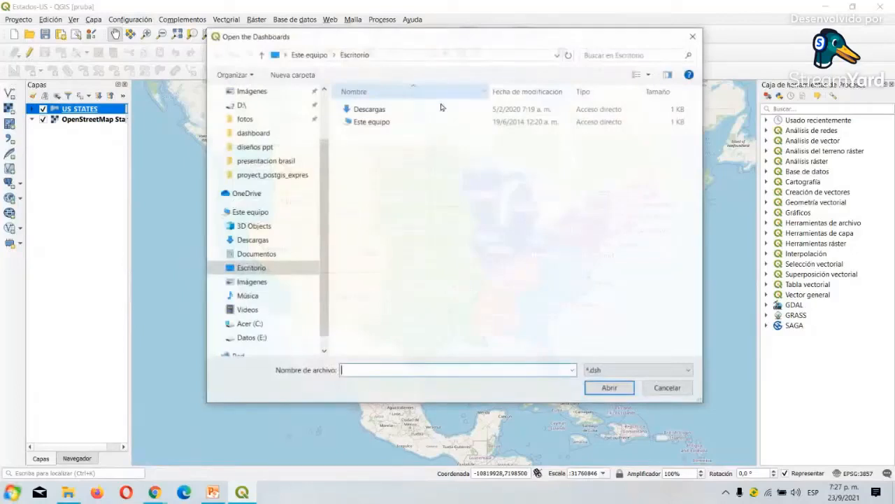
pyautogui.click(377, 110)
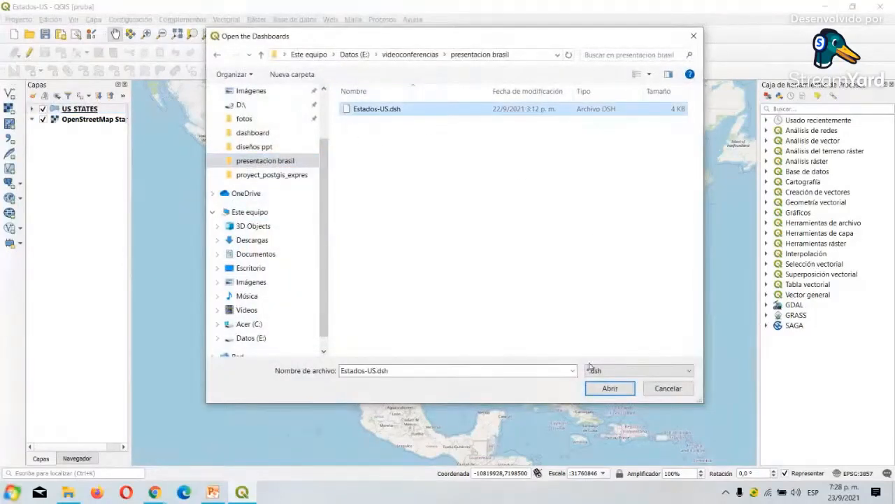
pyautogui.click(610, 389)
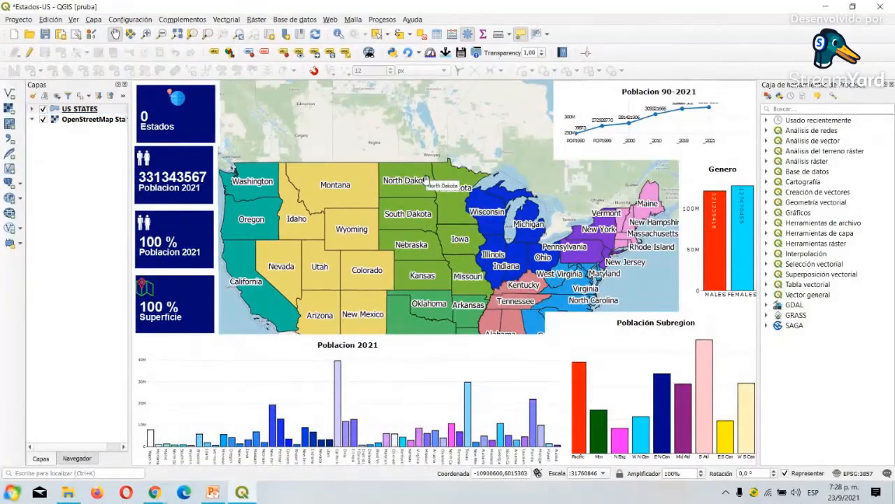
# Select Montana in the US_STATES layer to update the dashboard's indicators and charts for that state
pyautogui.click(536, 36)
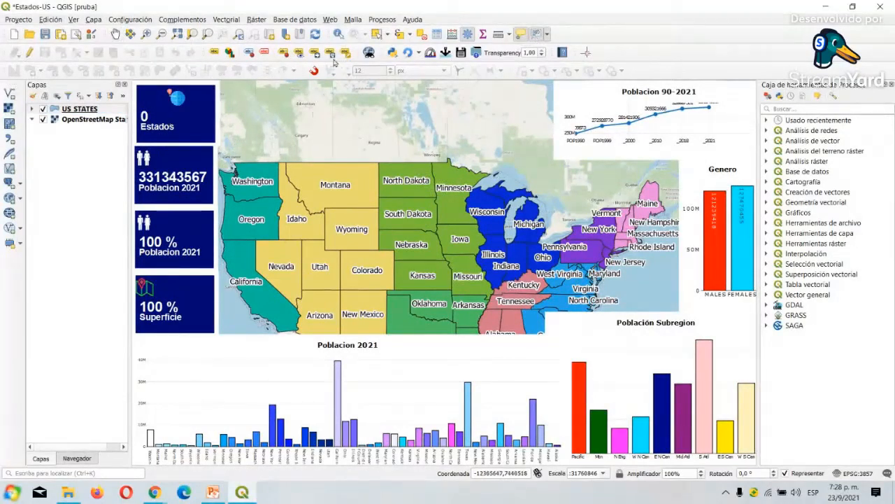
pyautogui.click(376, 33)
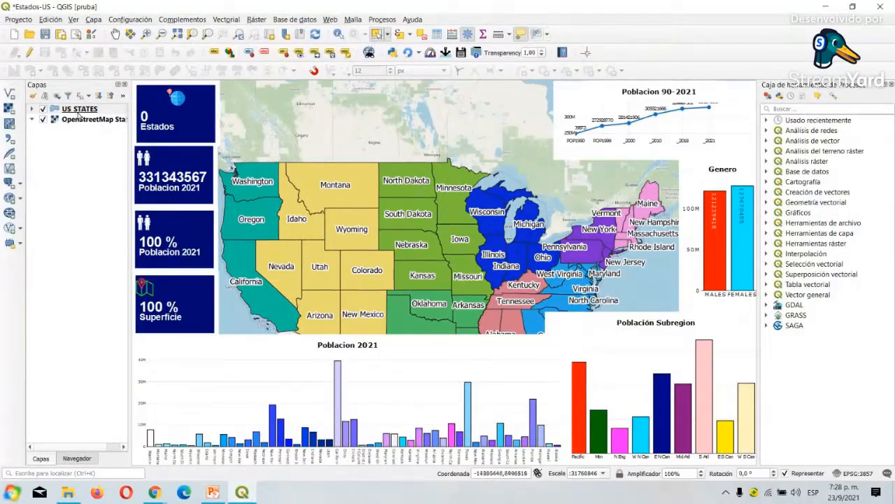
pyautogui.click(78, 110)
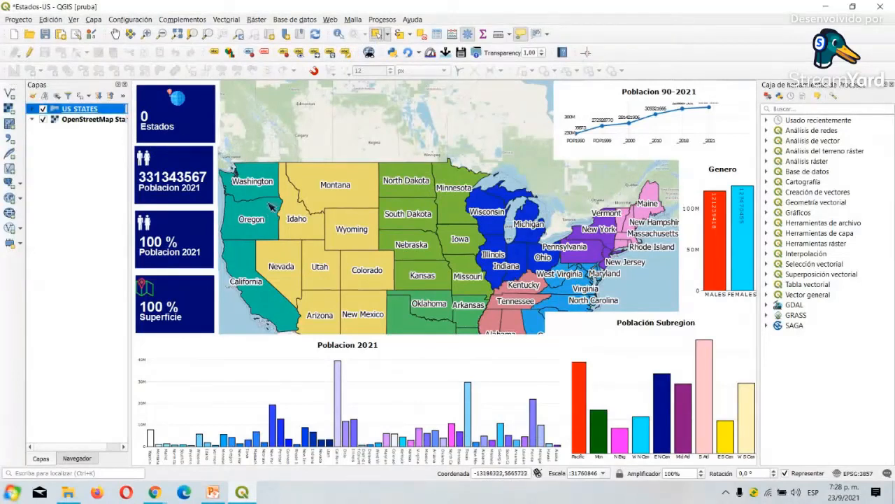
pyautogui.click(325, 207)
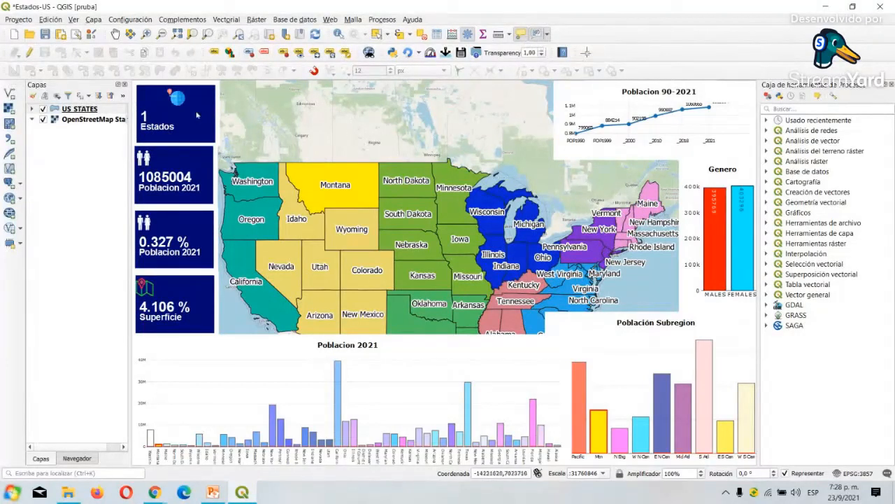
# Move the Estados panel onto the map over Montana, and shift the Poblacion 2021 chart upward and delete it
pyautogui.click(547, 37)
pyautogui.click(563, 30)
pyautogui.moveTo(188, 126)
pyautogui.mouseDown()
pyautogui.moveTo(334, 170)
pyautogui.moveTo(490, 250)
pyautogui.moveTo(383, 207)
pyautogui.mouseUp()
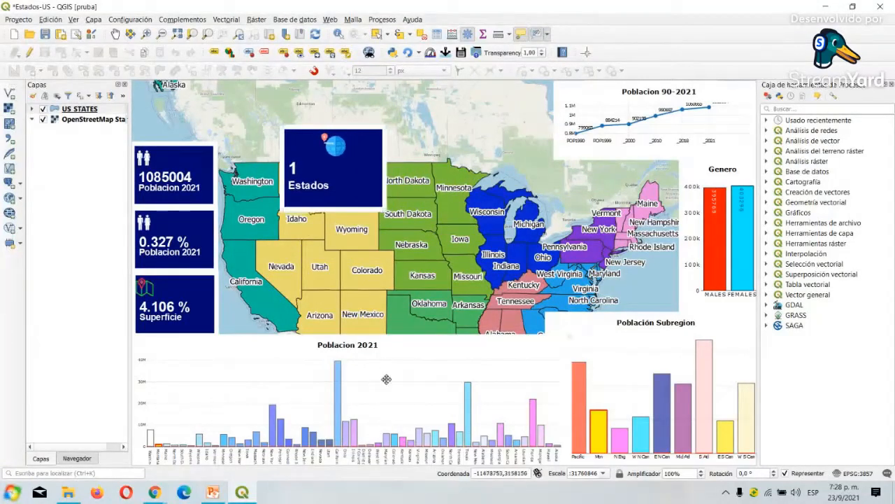
pyautogui.moveTo(386, 383); pyautogui.dragTo(393, 326)
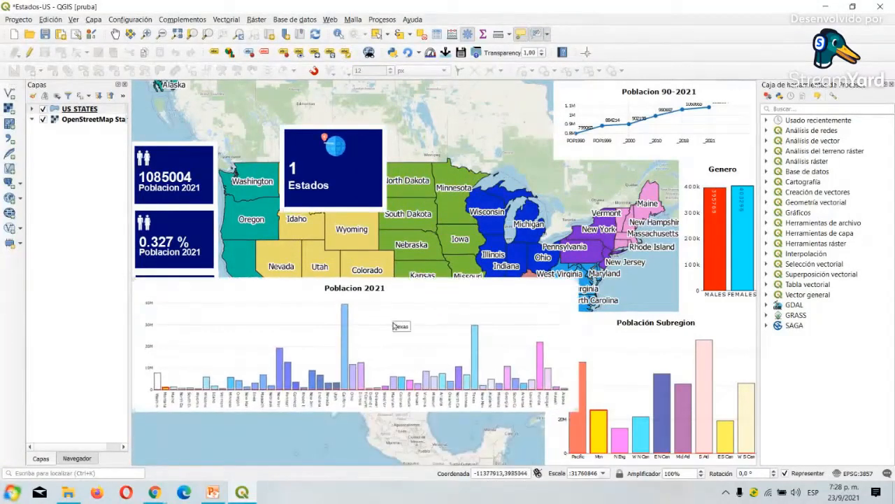
pyautogui.press('Delete')
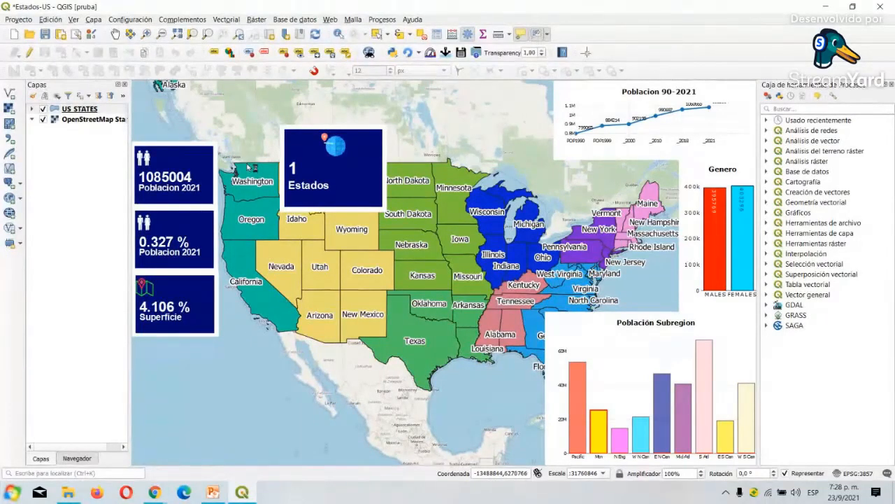
# Start a new project without keeping the changes, then reopen the recent project Estados-US
pyautogui.hotkey('ctrl', 'n')
pyautogui.click(456, 258)
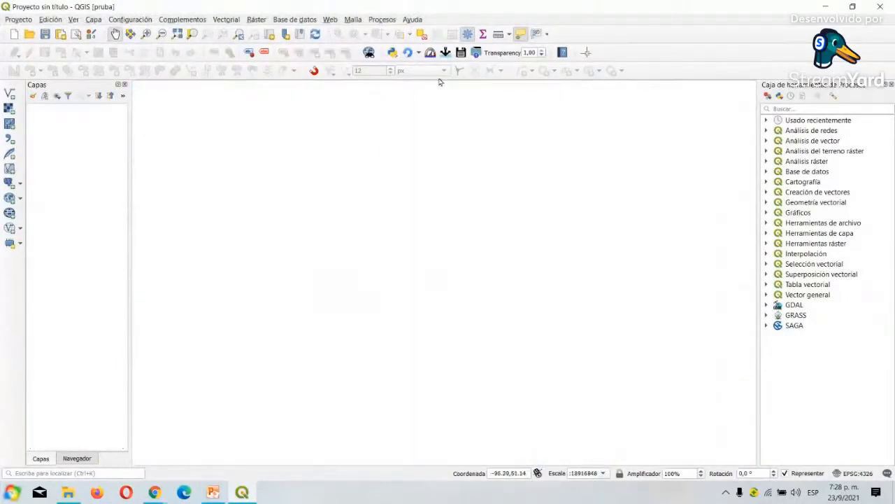
pyautogui.click(26, 22)
pyautogui.moveTo(98, 85)
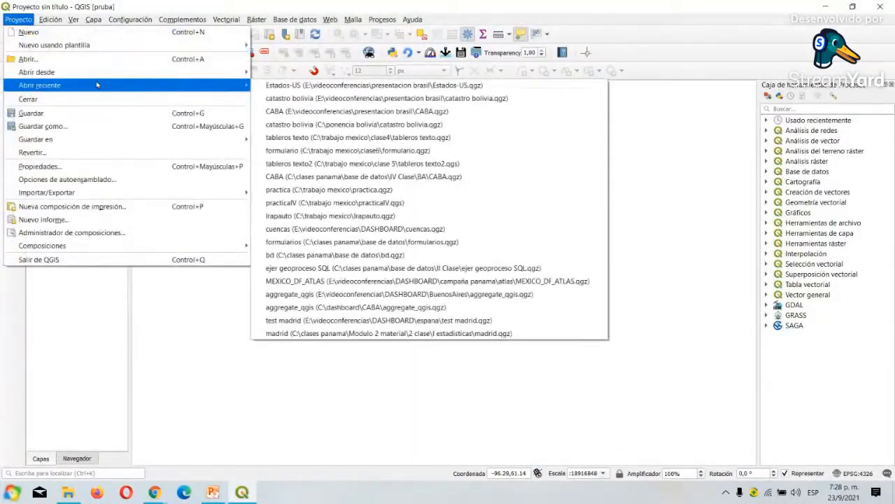
pyautogui.click(264, 85)
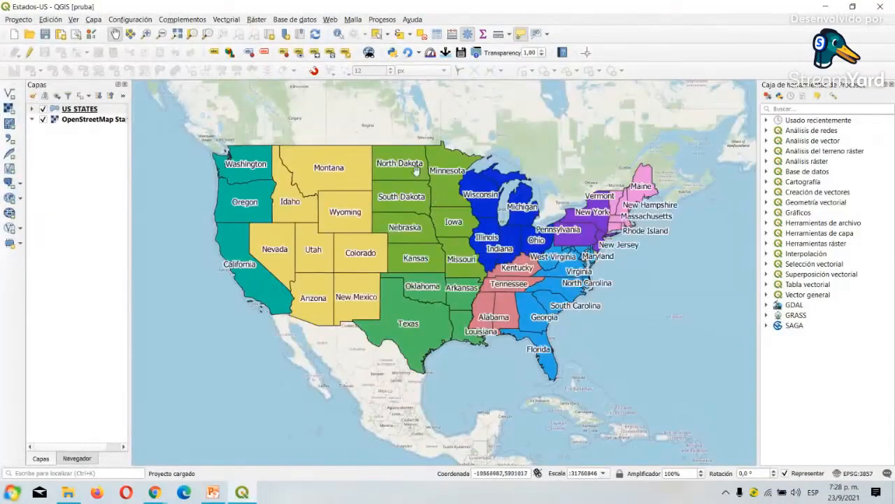
pyautogui.moveTo(416, 170); pyautogui.dragTo(462, 174)
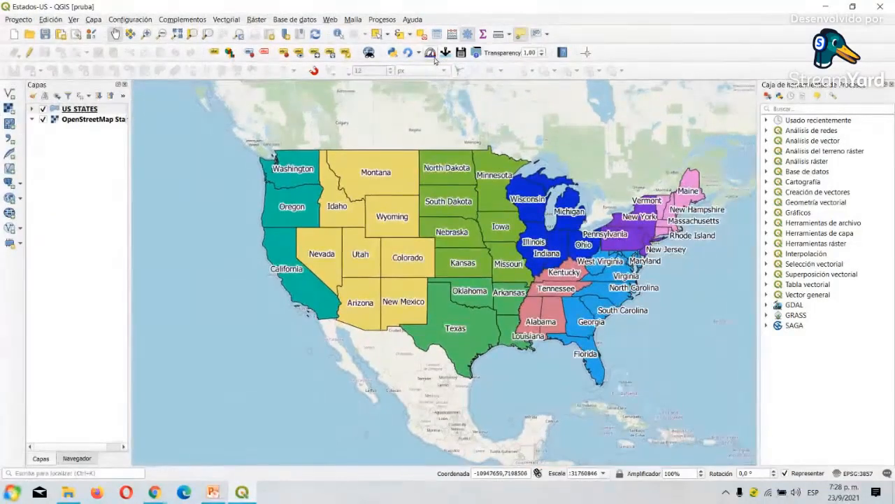
# Configure a new dashboard in the Dashboard Builder with 6 panels of Medium size and continue to the panel settings
pyautogui.click(430, 54)
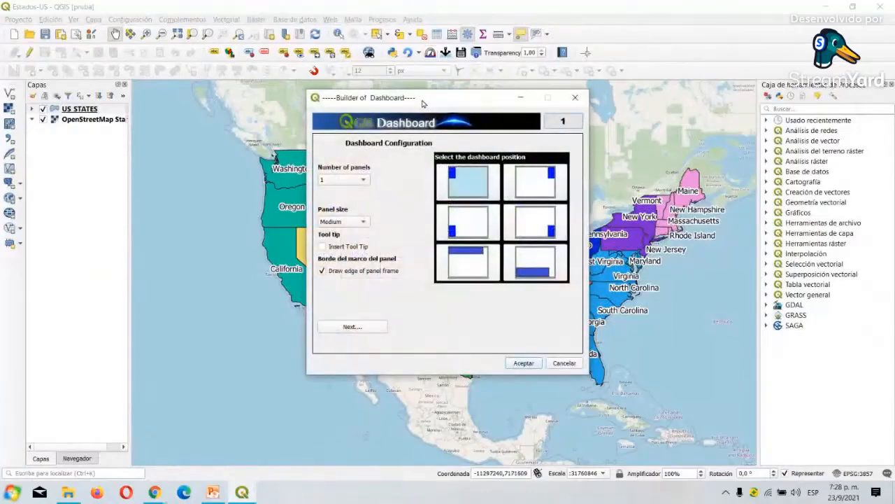
pyautogui.click(383, 160)
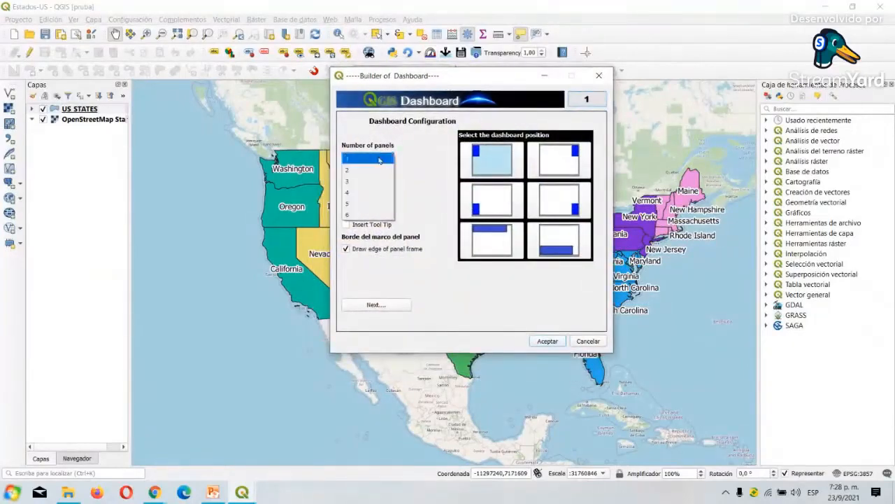
pyautogui.click(381, 219)
pyautogui.click(381, 202)
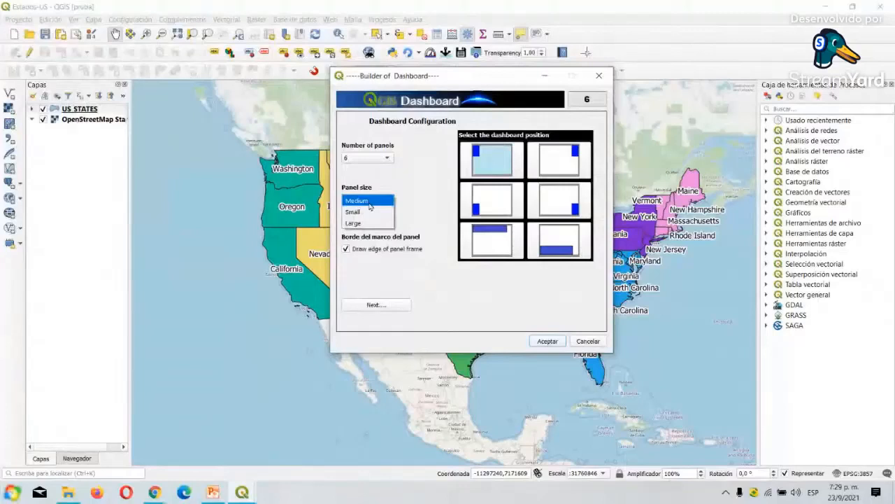
pyautogui.click(370, 205)
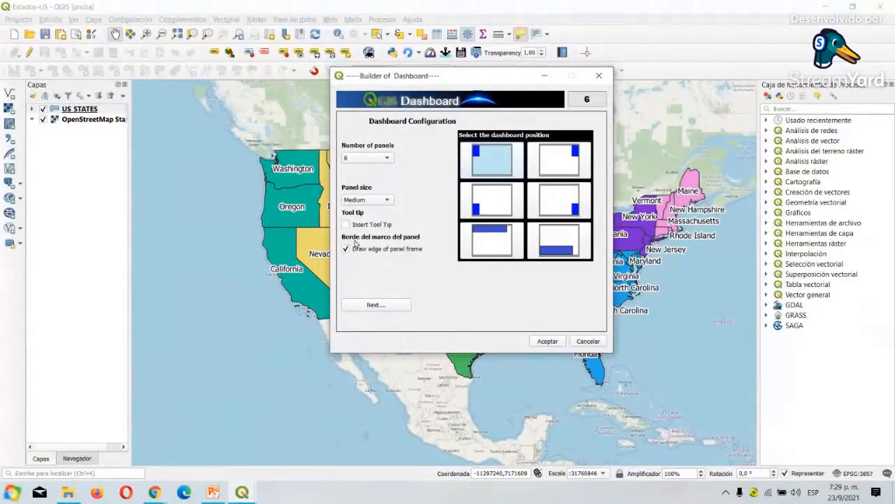
pyautogui.click(369, 249)
pyautogui.click(375, 305)
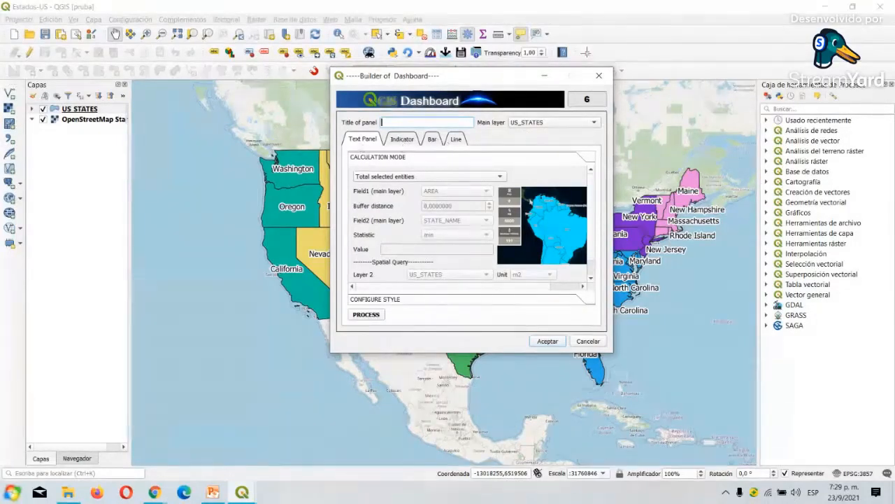
# Examine the Text Panel, Indicator, Bar and Line panel types and the calculation modes available for a text panel
pyautogui.click(400, 139)
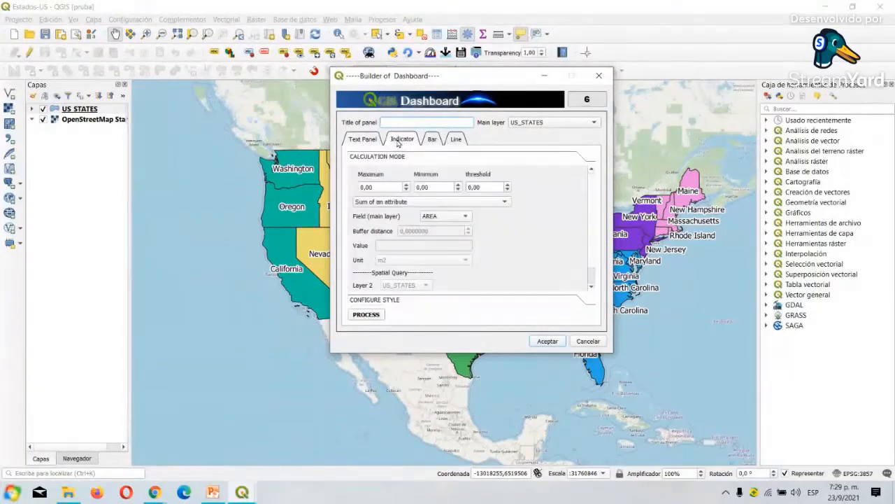
pyautogui.click(433, 141)
pyautogui.click(456, 140)
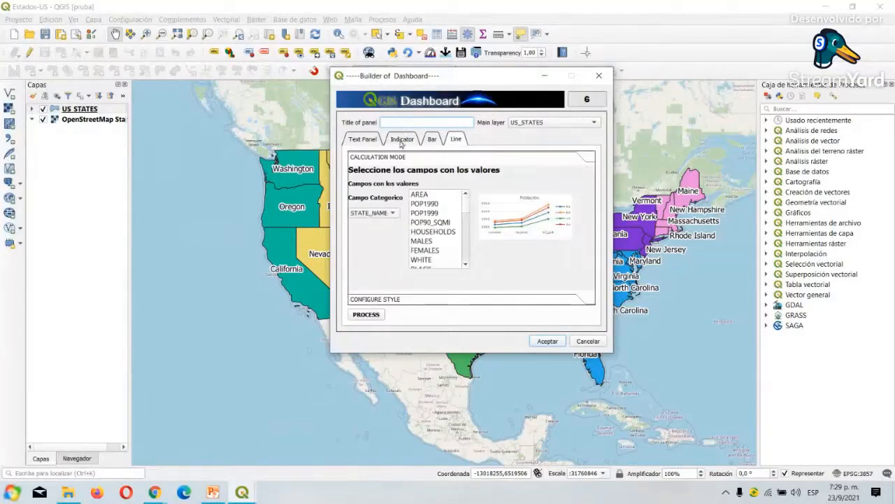
pyautogui.click(364, 139)
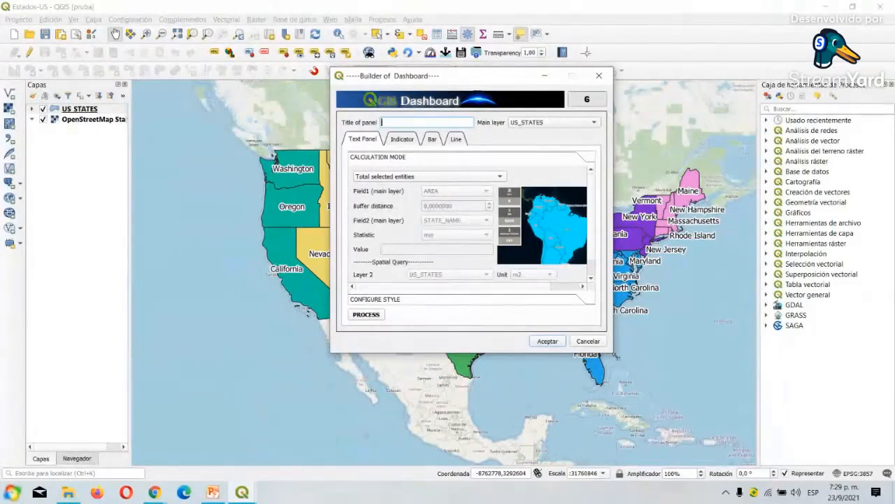
pyautogui.moveTo(616, 357); pyautogui.dragTo(693, 373)
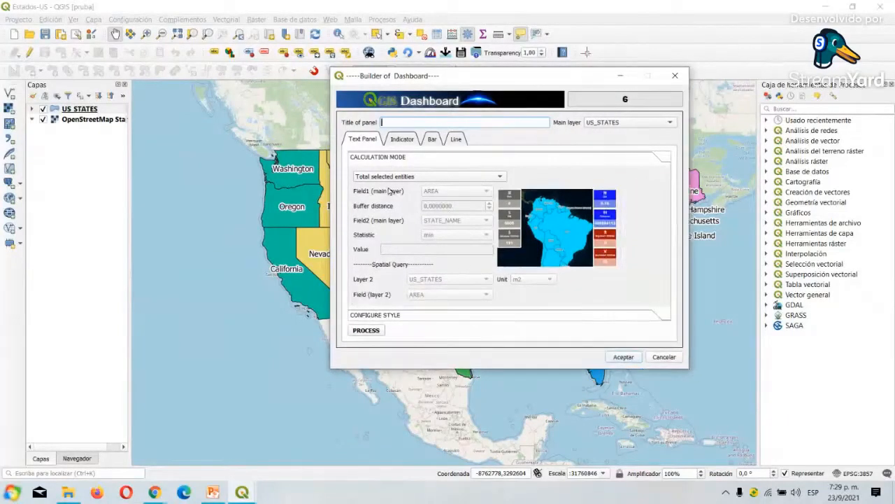
pyautogui.click(410, 179)
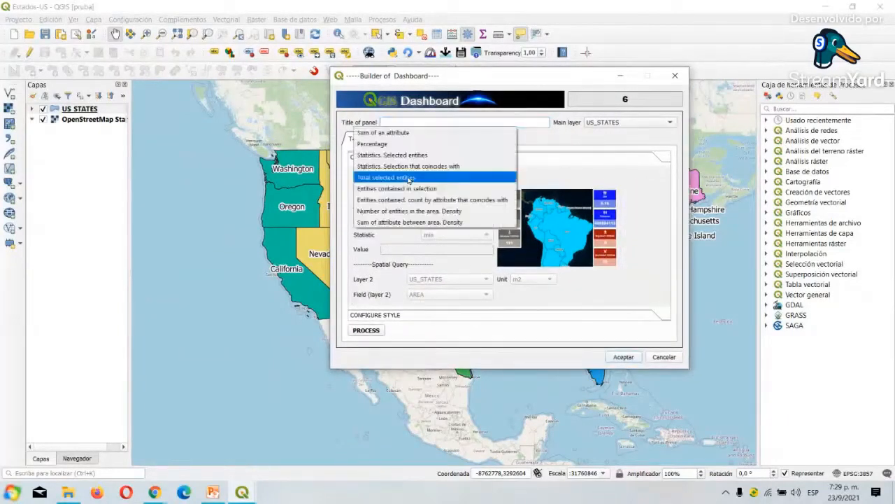
pyautogui.click(410, 179)
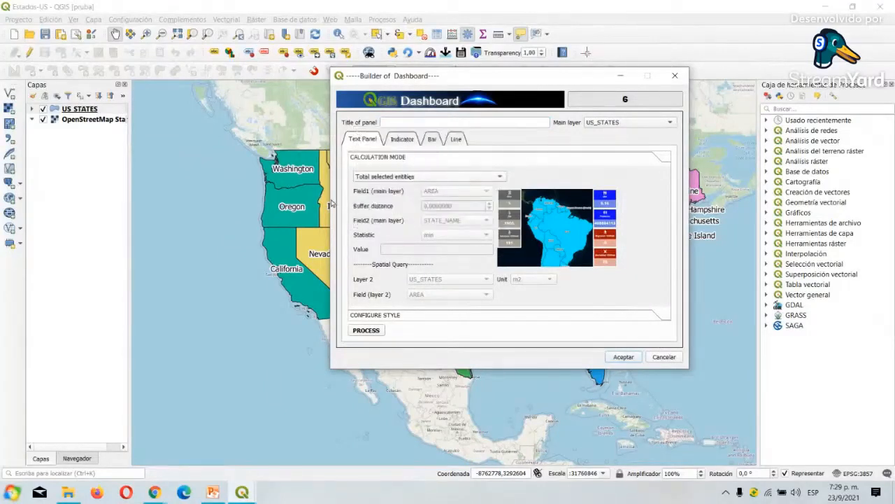
# Examine the style options of the text, indicator and bar panels, and return to the text panel's settings
pyautogui.click(393, 316)
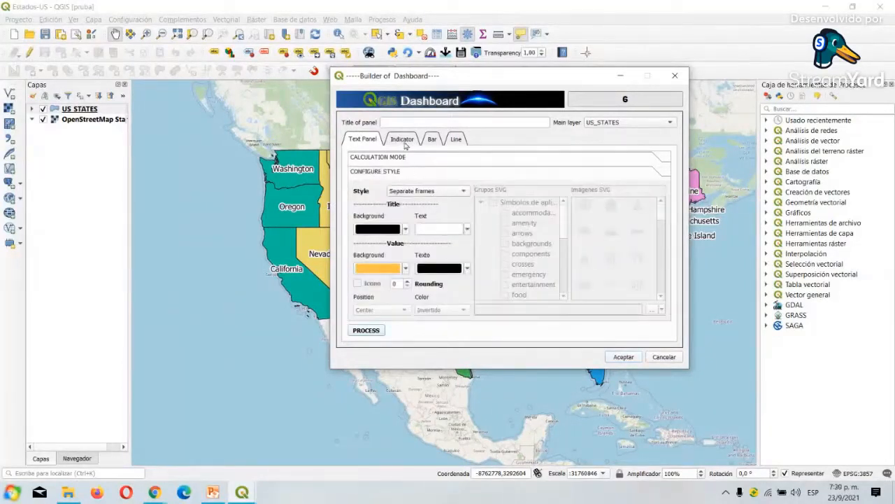
pyautogui.click(405, 142)
pyautogui.click(395, 319)
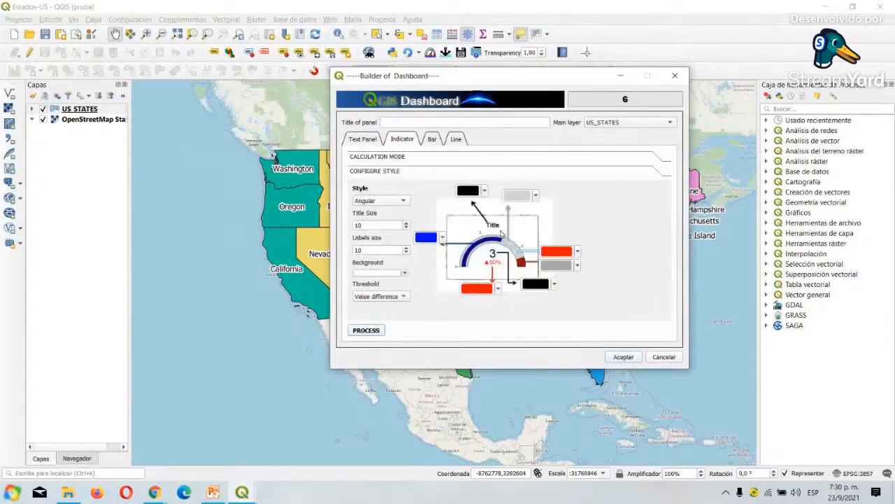
pyautogui.click(432, 140)
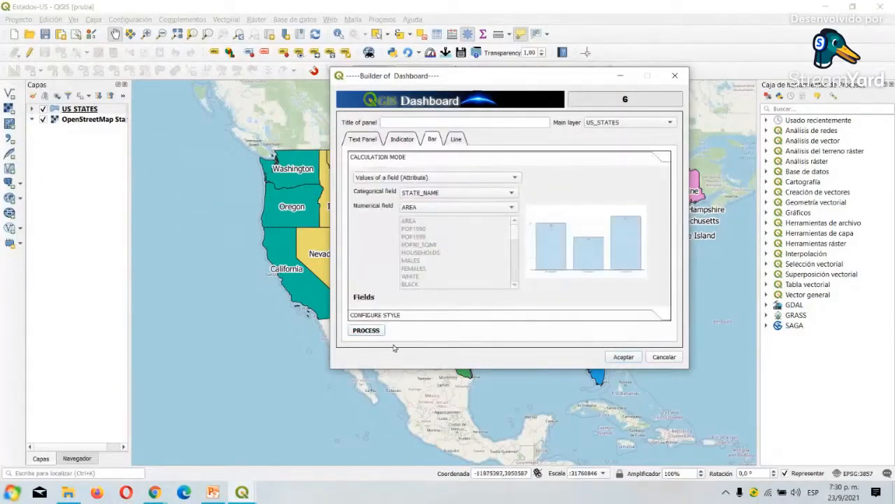
pyautogui.click(405, 317)
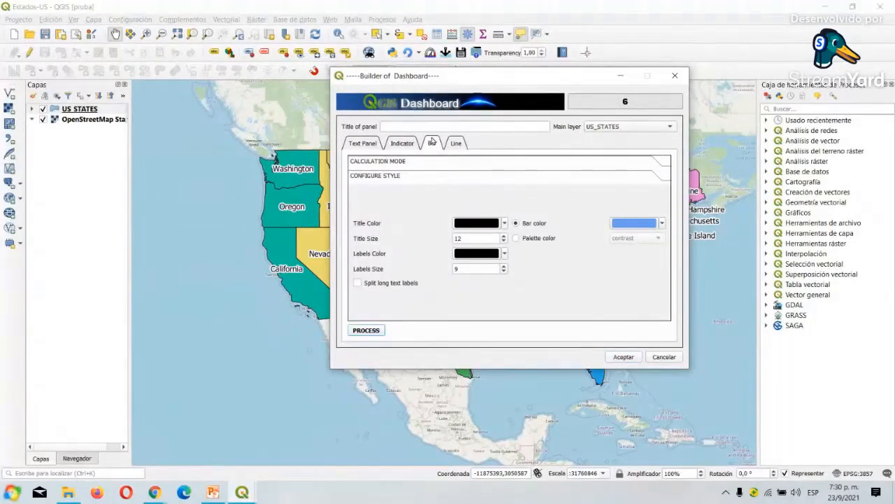
pyautogui.click(363, 142)
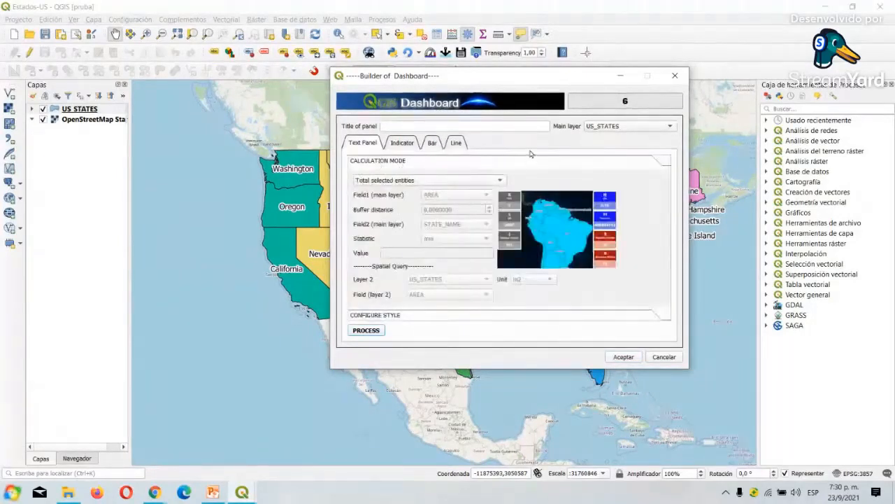
# Title the first text panel "Estados"
pyautogui.click(394, 126)
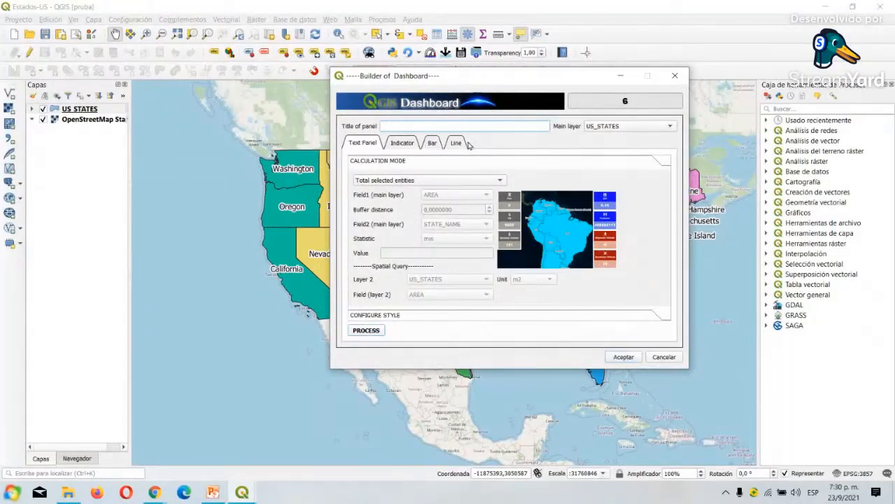
pyautogui.press('capslock')
pyautogui.write('E')
pyautogui.press('capslock')
pyautogui.write('lta')
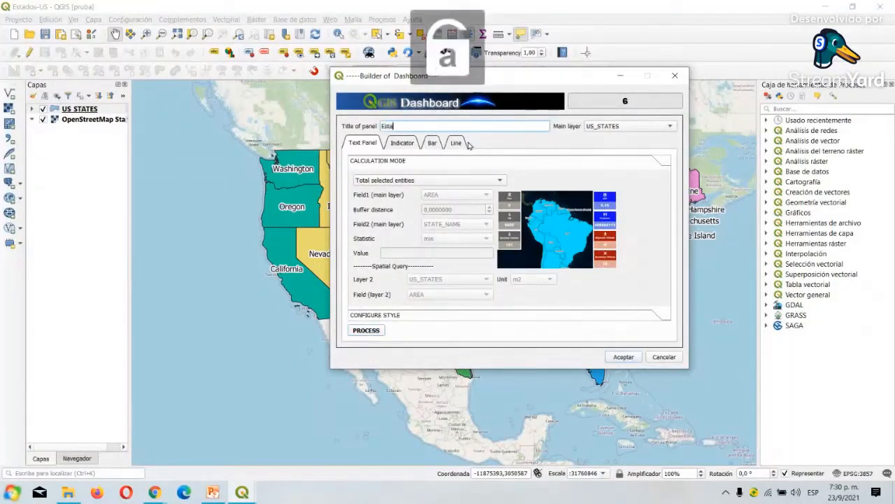
pyautogui.write('dos')
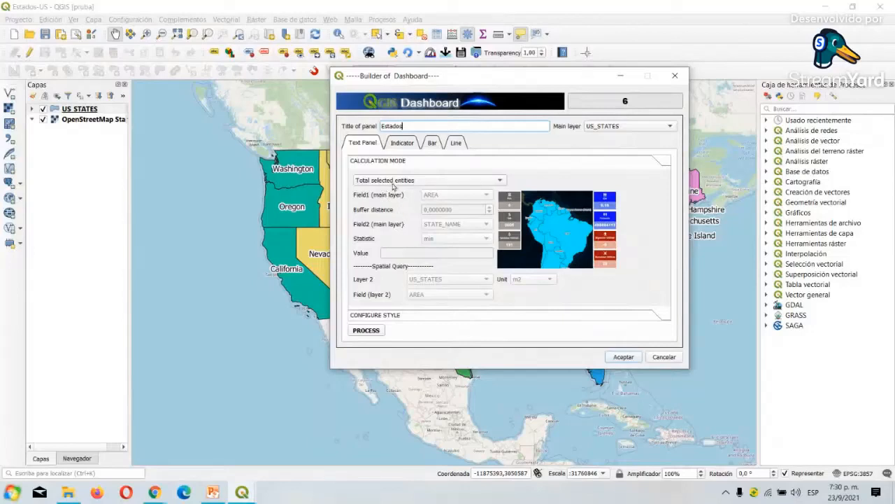
# Set the Estados panel's style to United frames and its title background to dark blue #000058
pyautogui.click(402, 316)
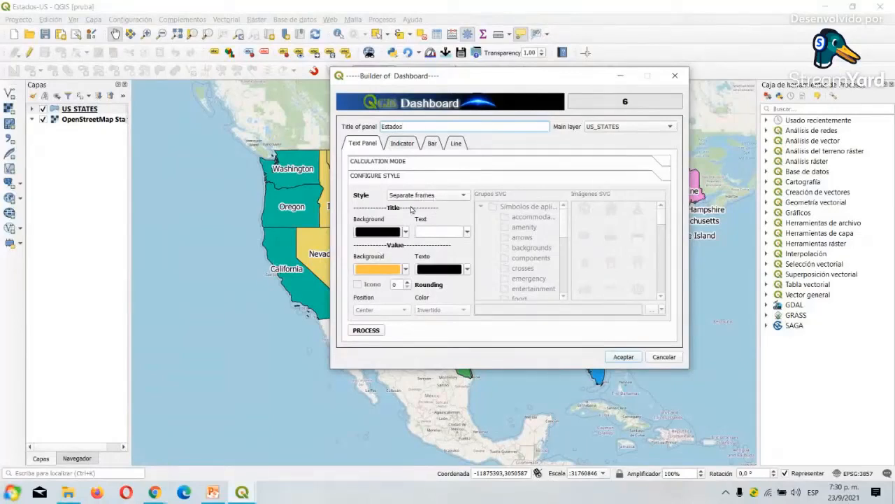
pyautogui.click(429, 196)
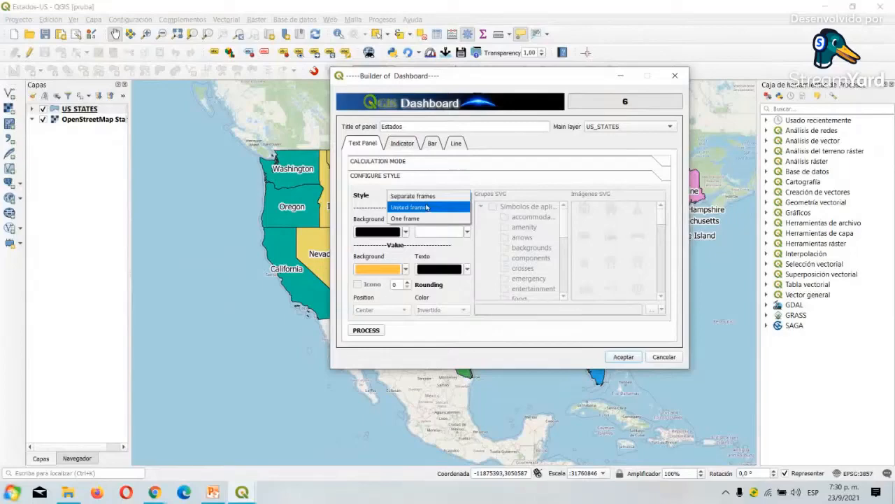
pyautogui.click(427, 207)
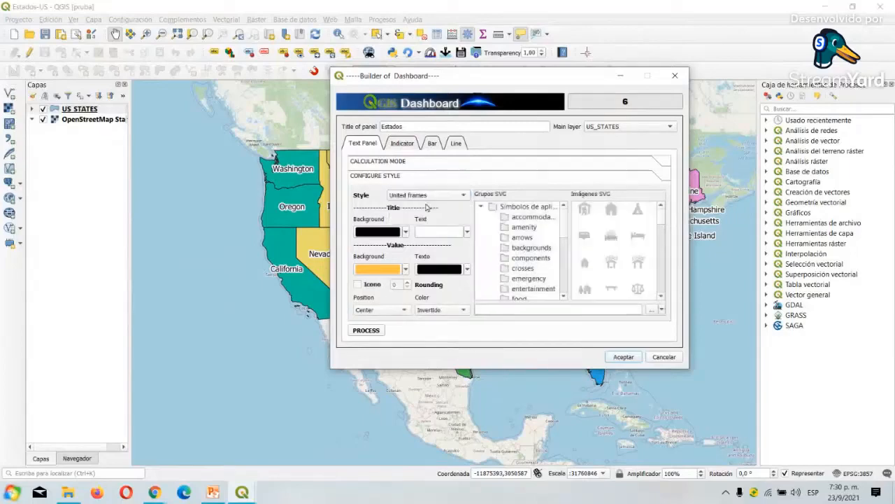
pyautogui.click(376, 231)
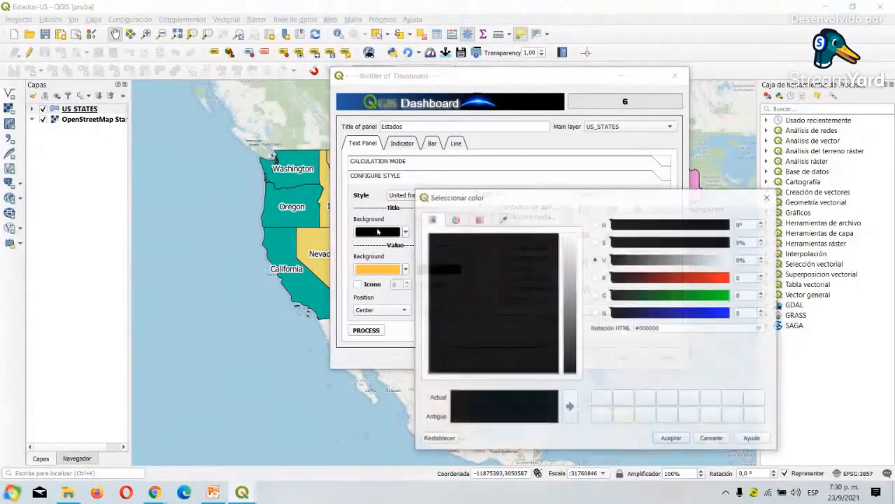
pyautogui.moveTo(659, 314); pyautogui.dragTo(654, 429)
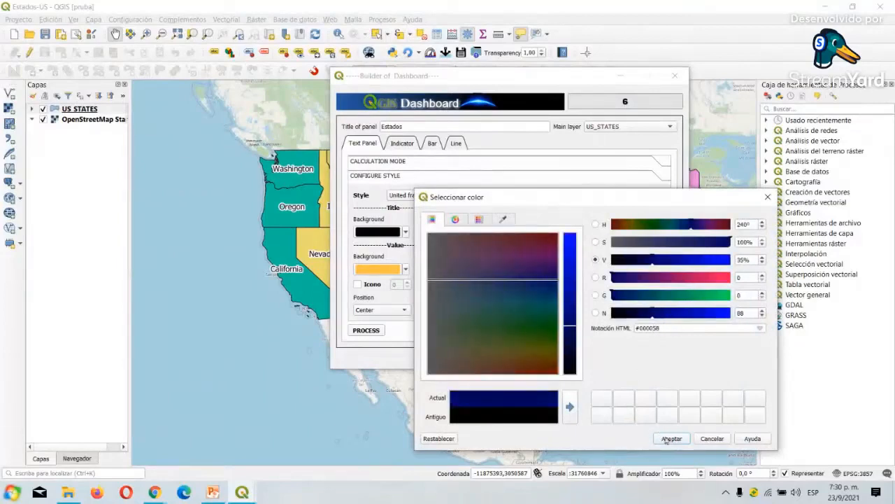
pyautogui.click(668, 439)
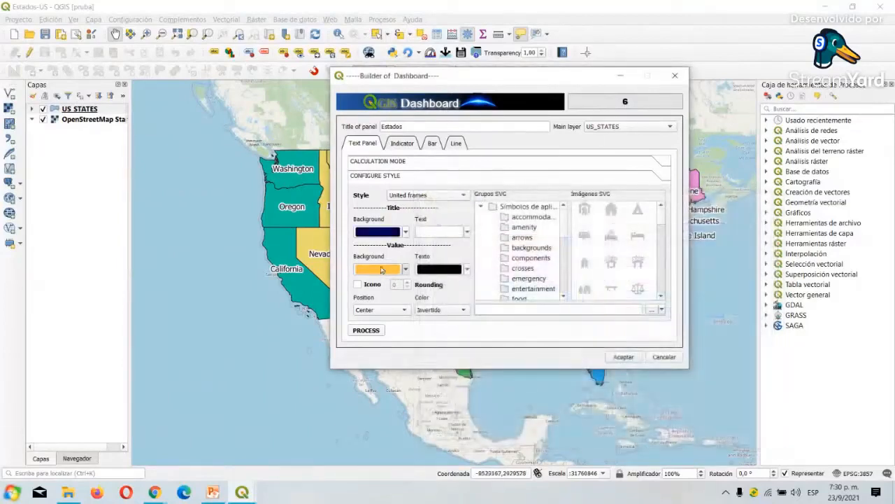
# Set the Estados panel's value background to light blue and its value text to dark blue #000074
pyautogui.click(383, 270)
pyautogui.moveTo(507, 303); pyautogui.dragTo(482, 305)
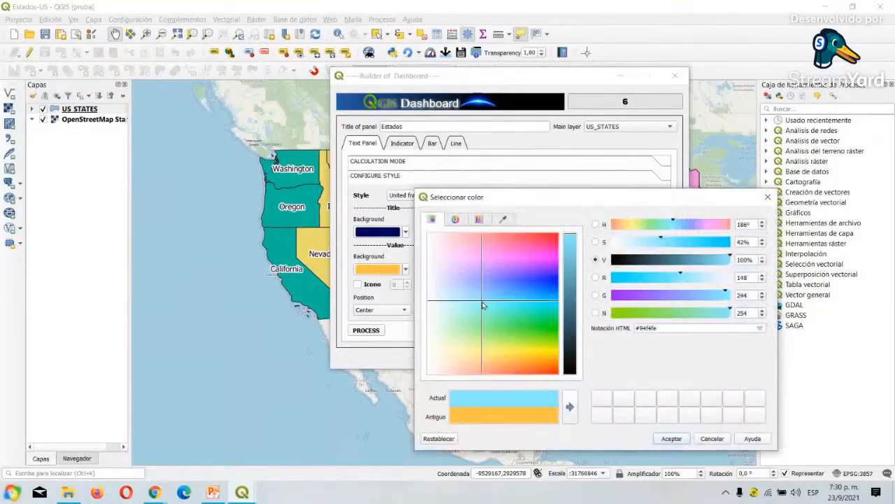
pyautogui.click(673, 441)
pyautogui.click(439, 270)
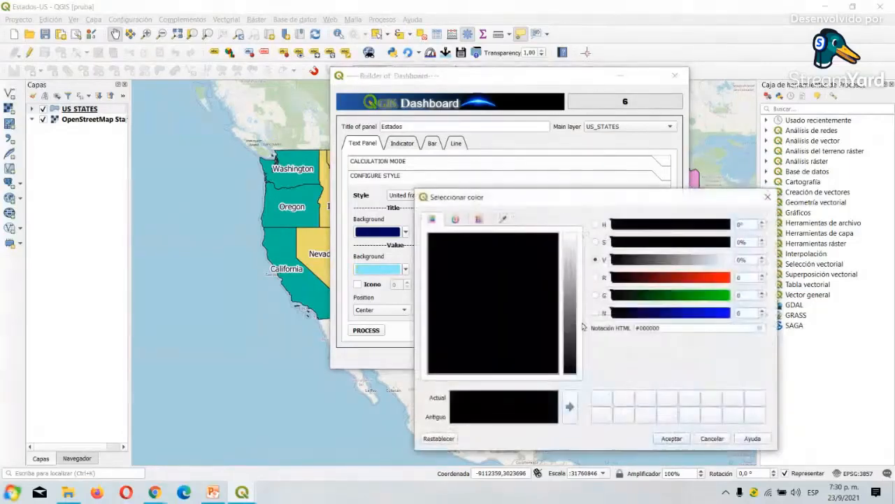
pyautogui.click(664, 316)
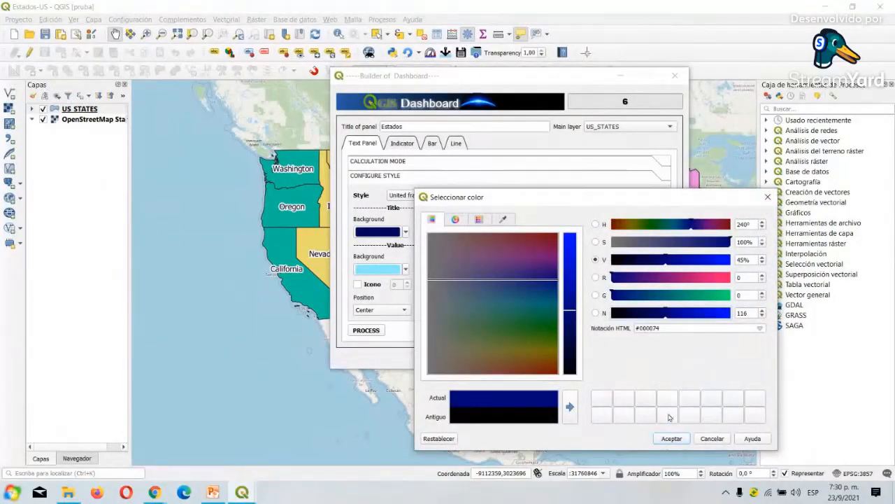
pyautogui.click(673, 438)
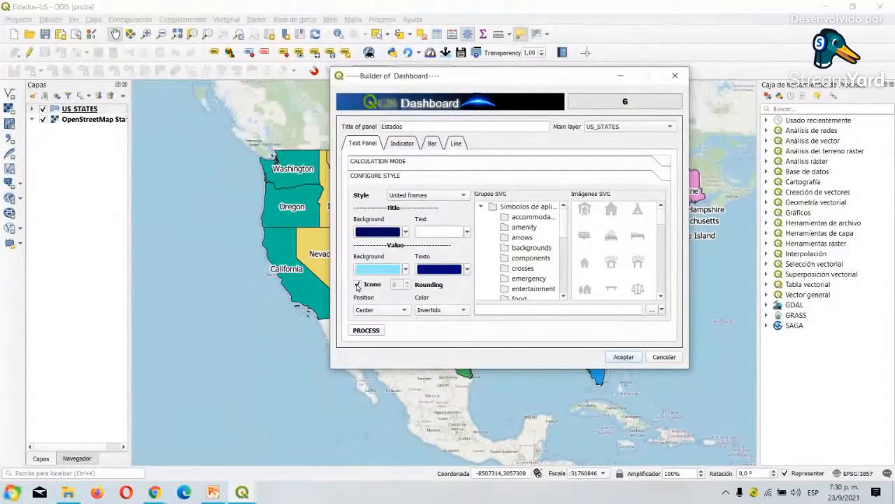
# Enable an icon with Normal color for the Estados panel and show the SVG images of the iconografía1 group
pyautogui.click(438, 309)
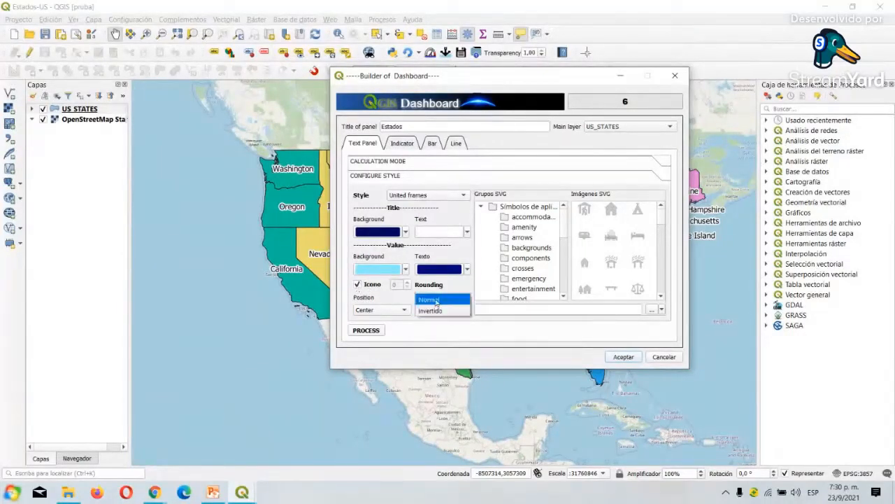
pyautogui.click(437, 300)
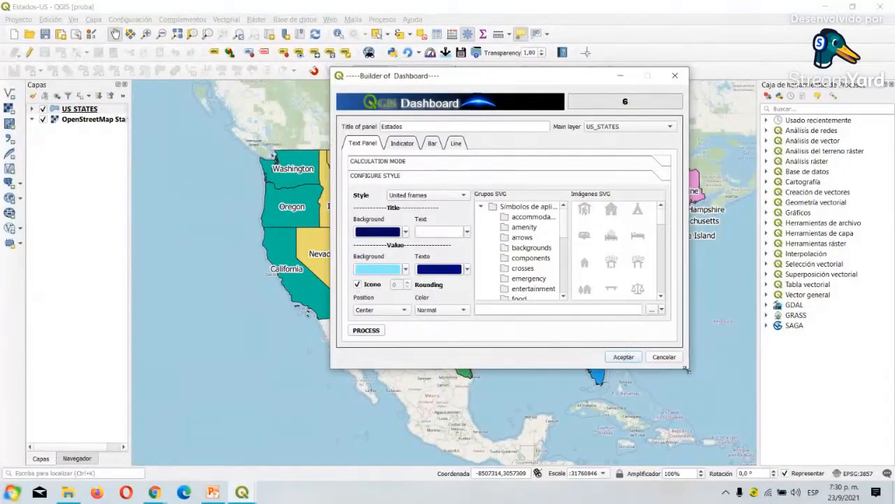
pyautogui.moveTo(687, 370); pyautogui.dragTo(707, 376)
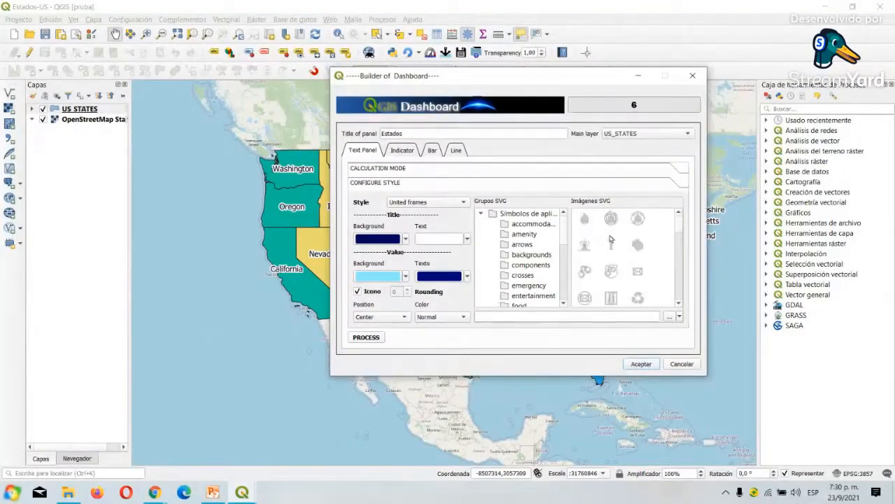
pyautogui.scroll(-3, 611, 239)
pyautogui.click(526, 236)
pyautogui.scroll(-1, 548, 245)
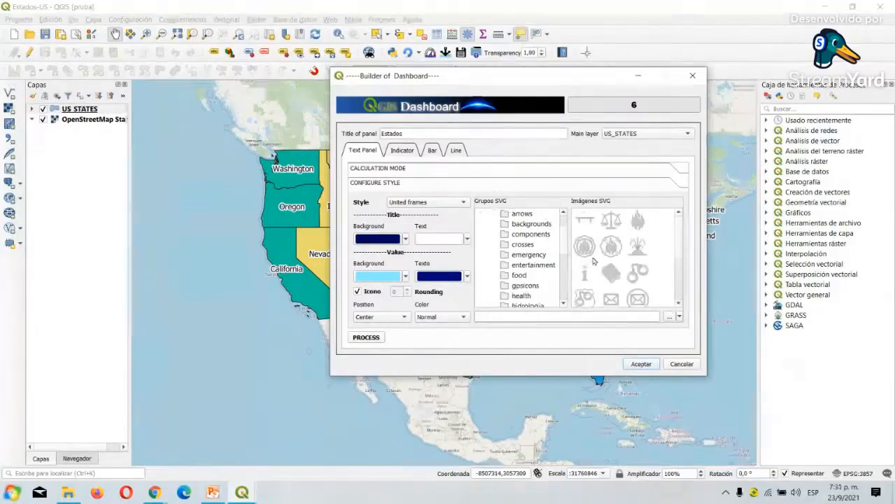
pyautogui.scroll(-3, 593, 261)
pyautogui.scroll(-2, 536, 255)
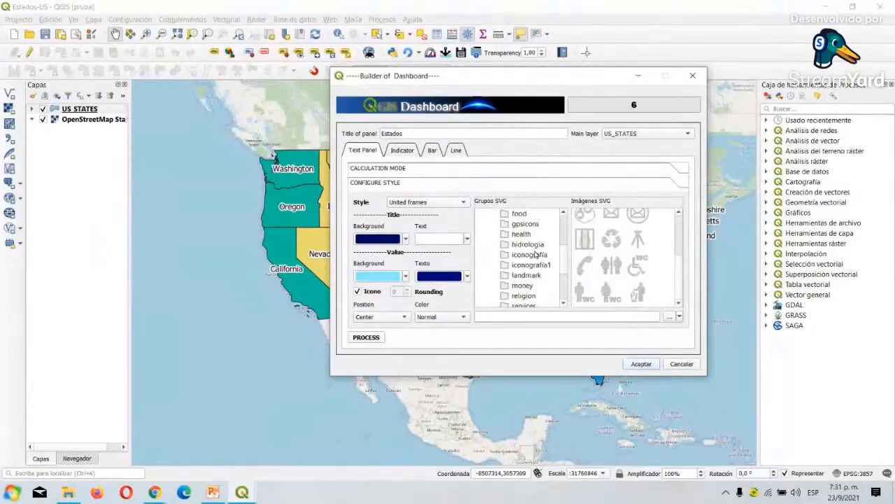
pyautogui.click(524, 266)
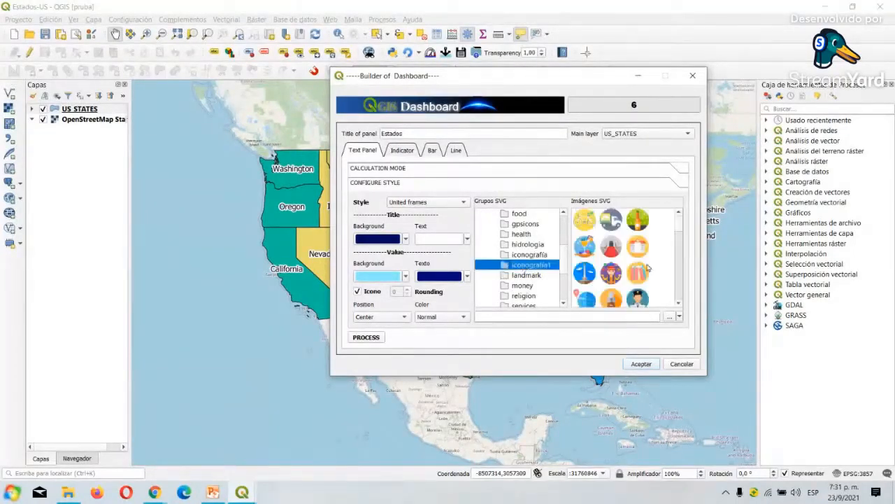
# Choose 001-mapa.svg as the panel's icon and process the Estados panel with the Total selected entities calculation
pyautogui.moveTo(708, 253); pyautogui.dragTo(797, 255)
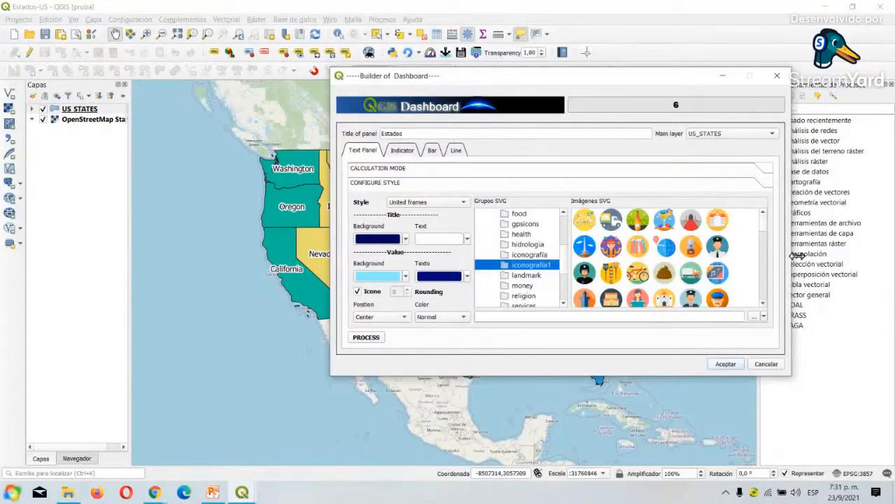
pyautogui.moveTo(797, 255); pyautogui.dragTo(812, 255)
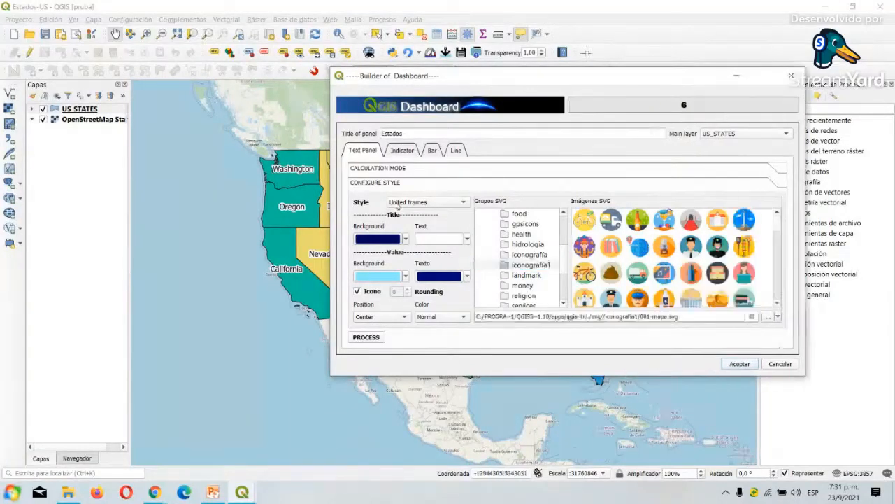
pyautogui.click(365, 171)
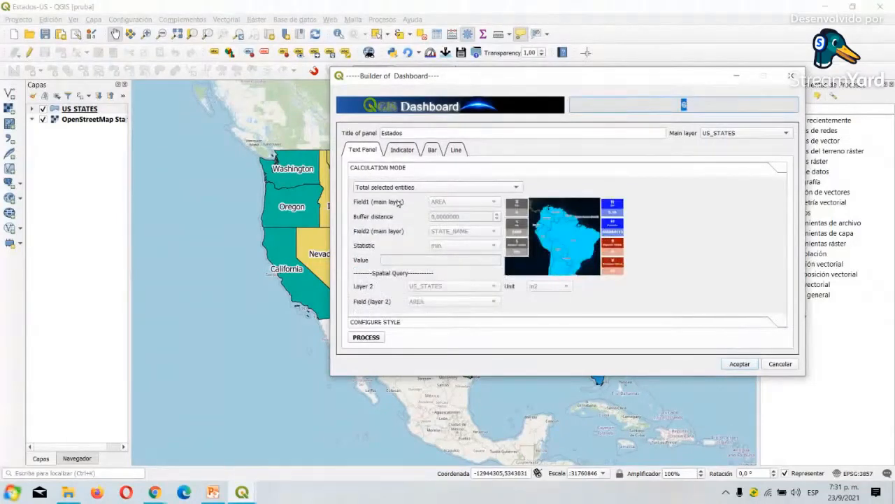
pyautogui.click(375, 338)
# Set the calculation to Percentage of the AREA field and title the panel Superficie
pyautogui.click(395, 187)
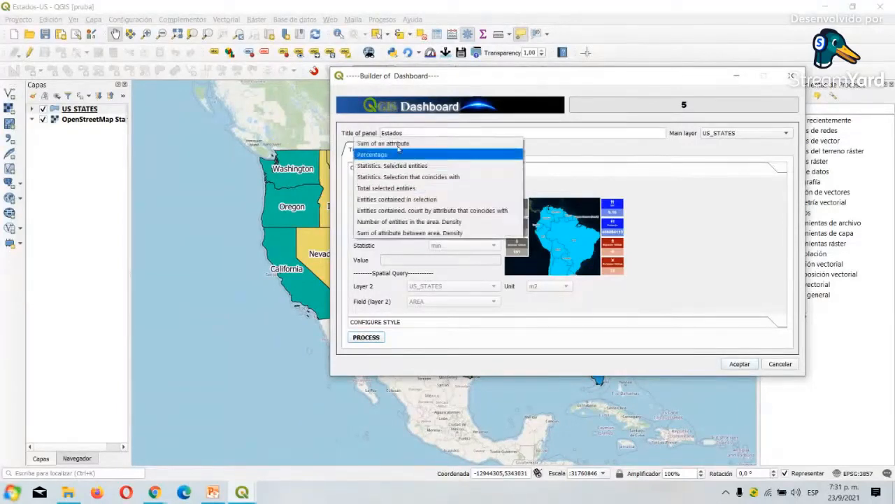
pyautogui.click(396, 154)
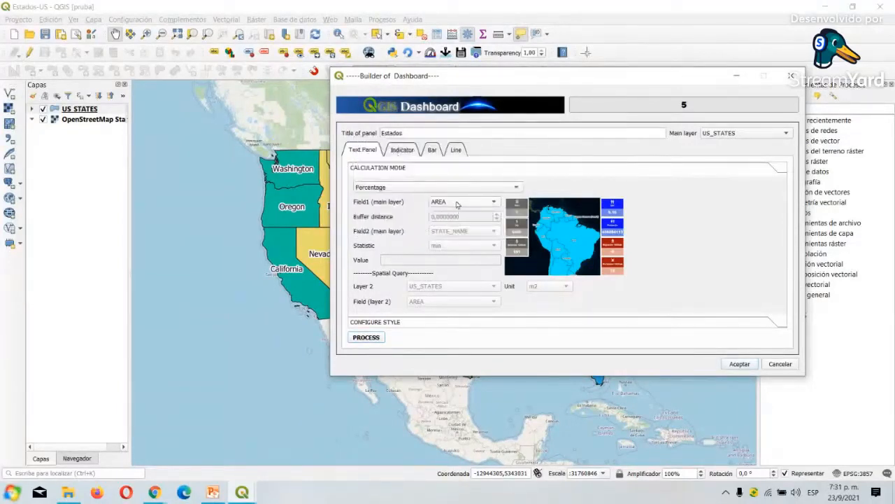
pyautogui.click(455, 202)
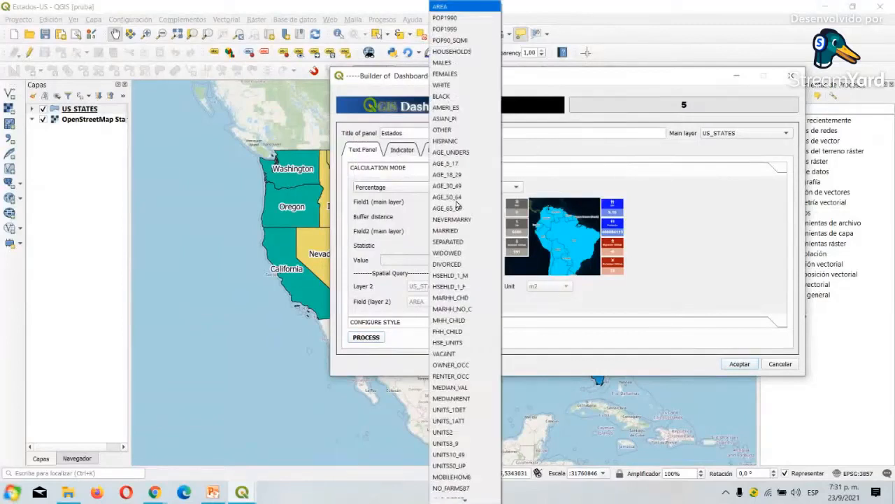
pyautogui.click(448, 7)
pyautogui.moveTo(408, 133); pyautogui.dragTo(371, 131)
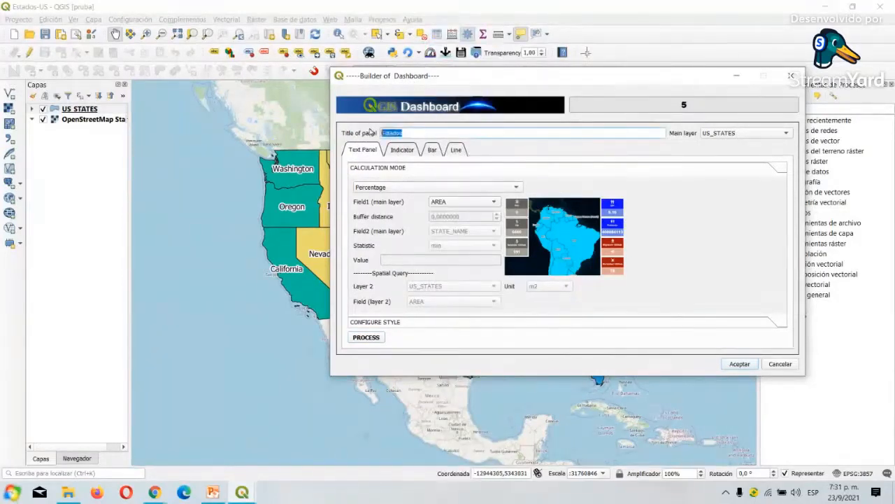
pyautogui.press('capslock')
pyautogui.write('S')
pyautogui.press('capslock')
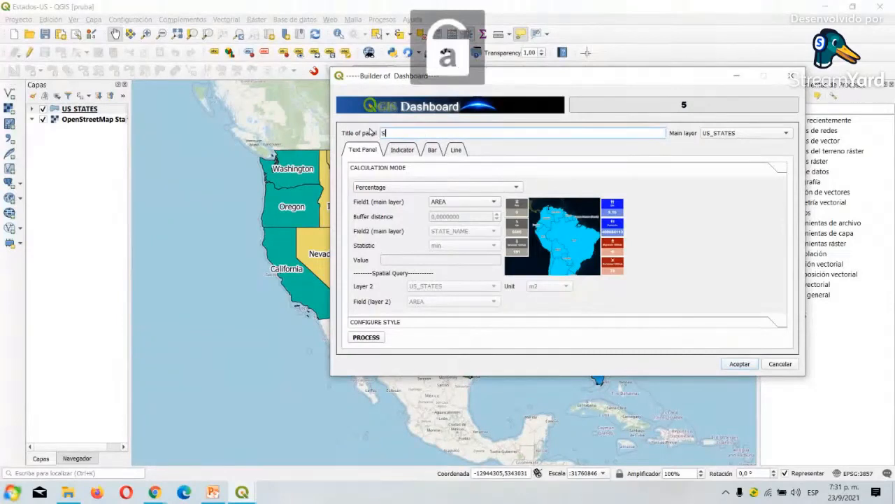
pyautogui.write('uperficie')
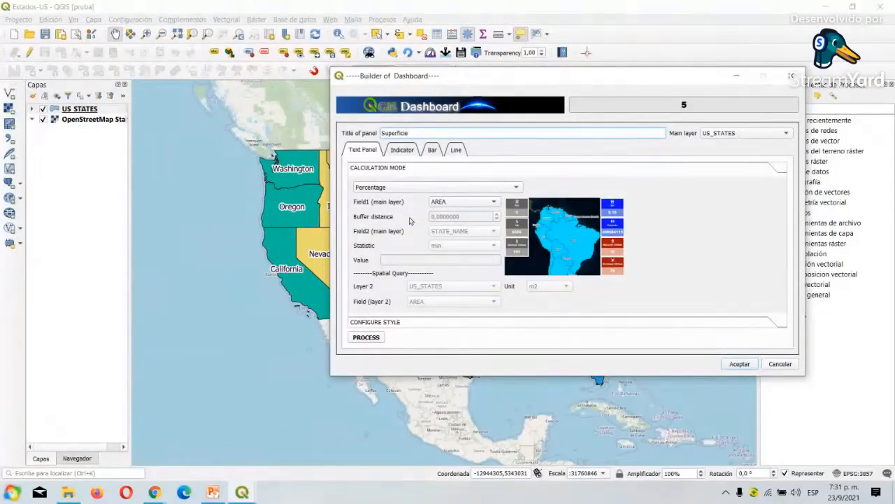
# Choose 002-mapas-y-localizacion.svg from the iconografía1 group as the Superficie panel's icon and process the panel
pyautogui.click(402, 326)
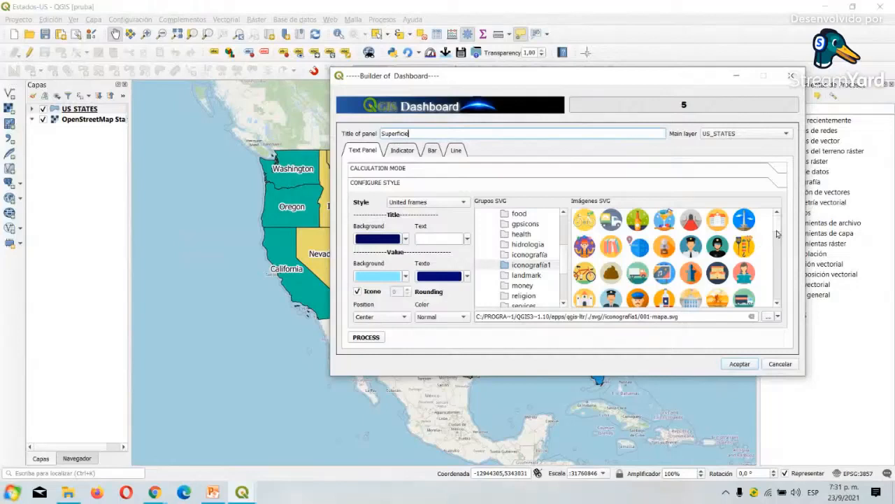
pyautogui.moveTo(778, 228); pyautogui.dragTo(784, 306)
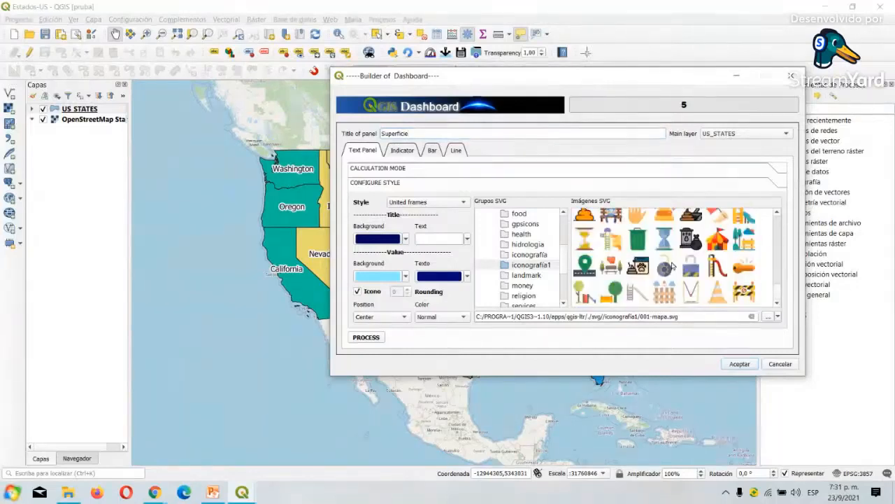
pyautogui.scroll(3, 658, 256)
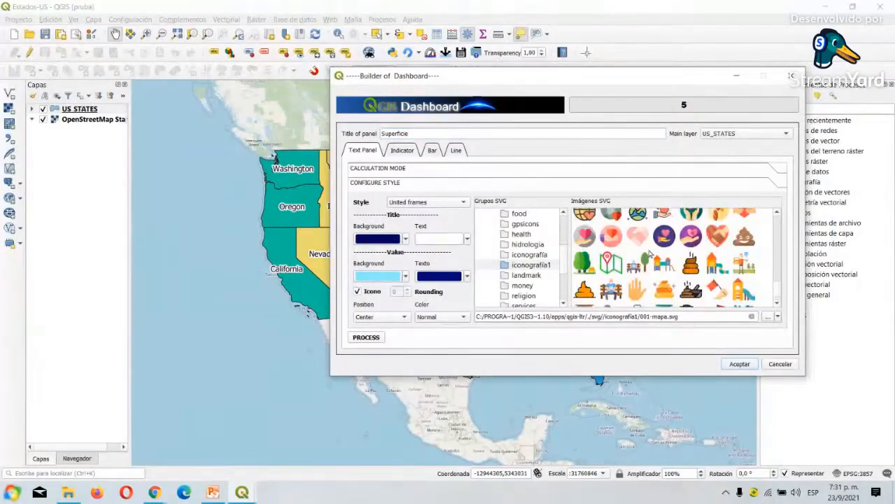
pyautogui.scroll(2, 650, 253)
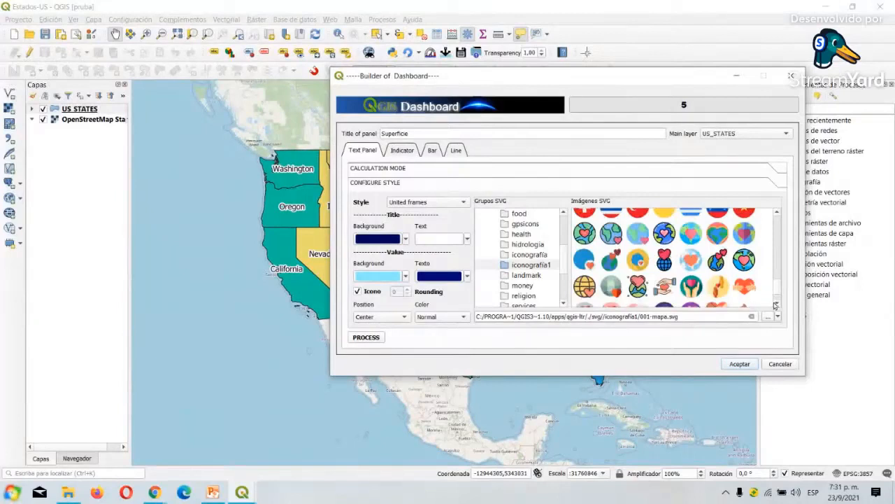
pyautogui.scroll(-3, 643, 280)
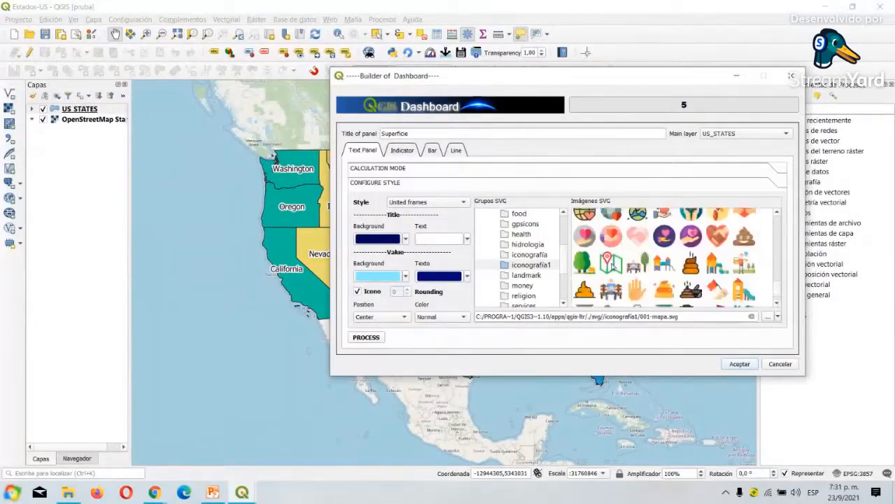
pyautogui.click(612, 266)
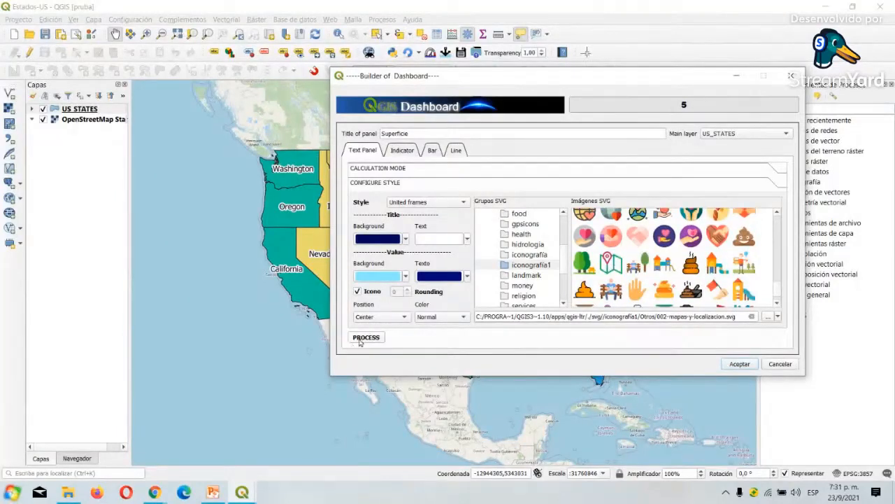
pyautogui.click(390, 171)
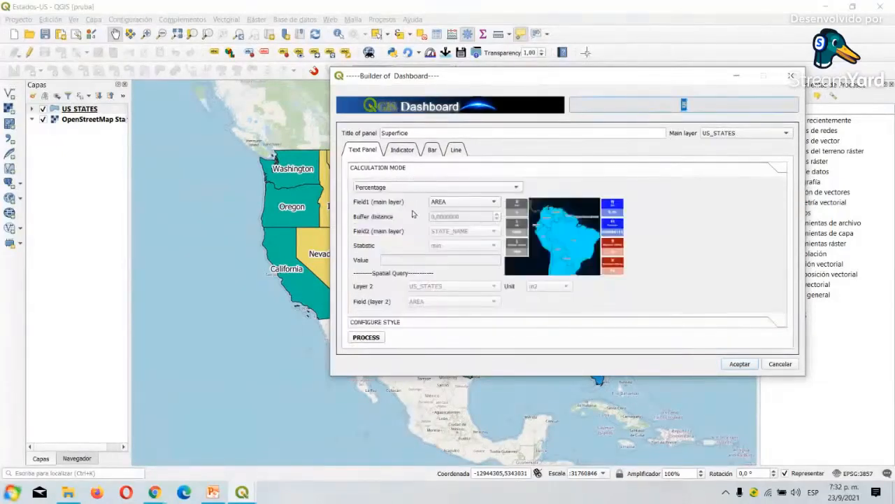
pyautogui.click(378, 338)
# Title the next text panel Poblacion 2021, keeping the Percentage calculation and using _2021 as its field
pyautogui.click(394, 187)
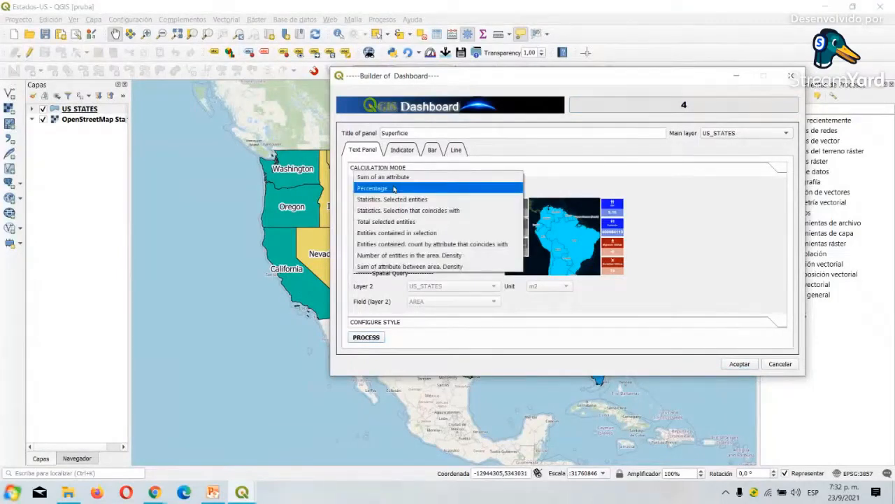
pyautogui.click(393, 187)
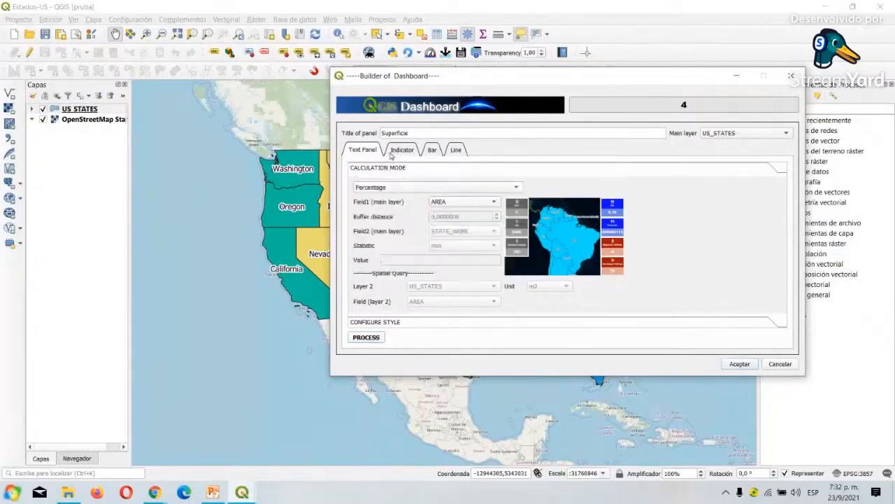
pyautogui.moveTo(418, 134); pyautogui.dragTo(341, 136)
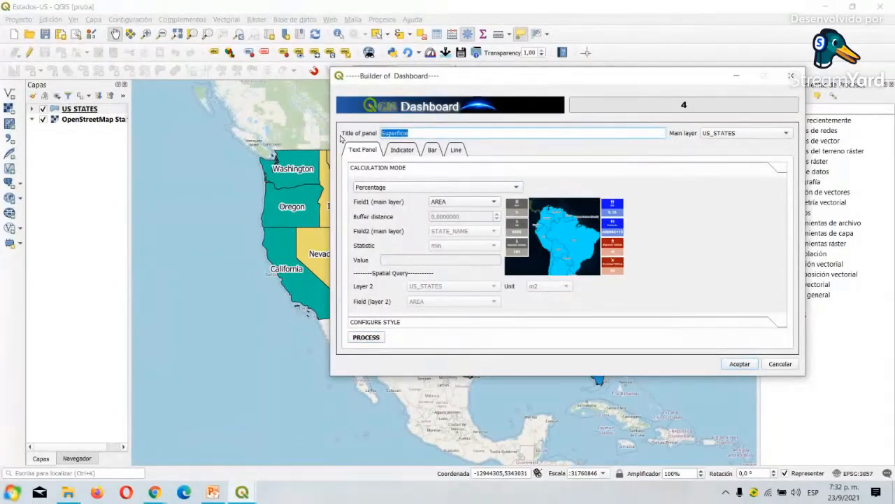
pyautogui.press('capslock')
pyautogui.write('Poblacion 2021')
pyautogui.click(452, 207)
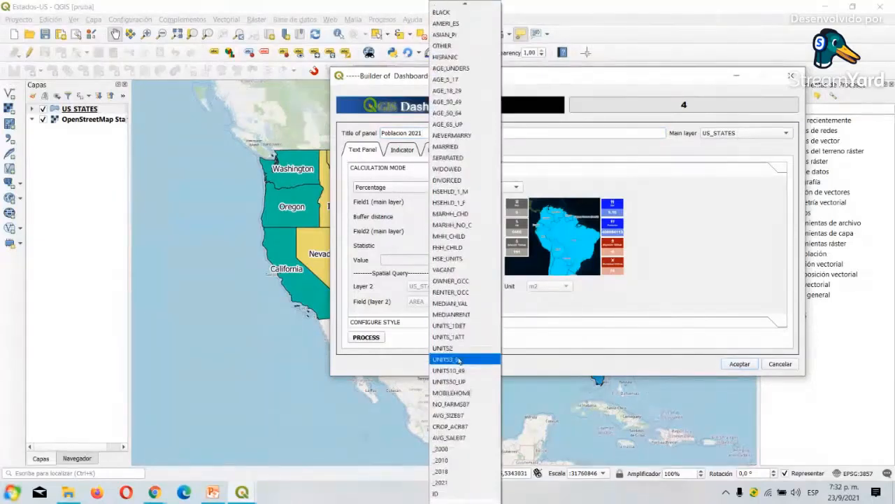
pyautogui.click(446, 481)
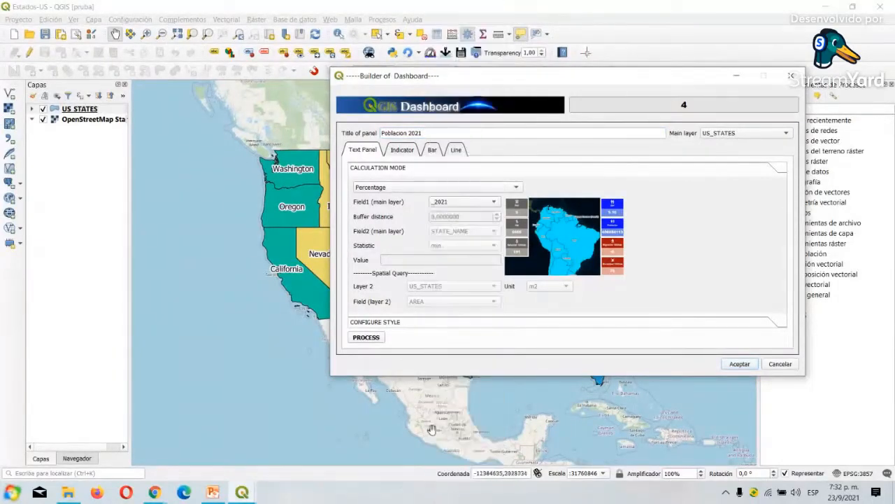
# Give the Poblacion 2021 panel the couple.svg icon from the gpsicons group with Invertido color, and process it
pyautogui.click(375, 323)
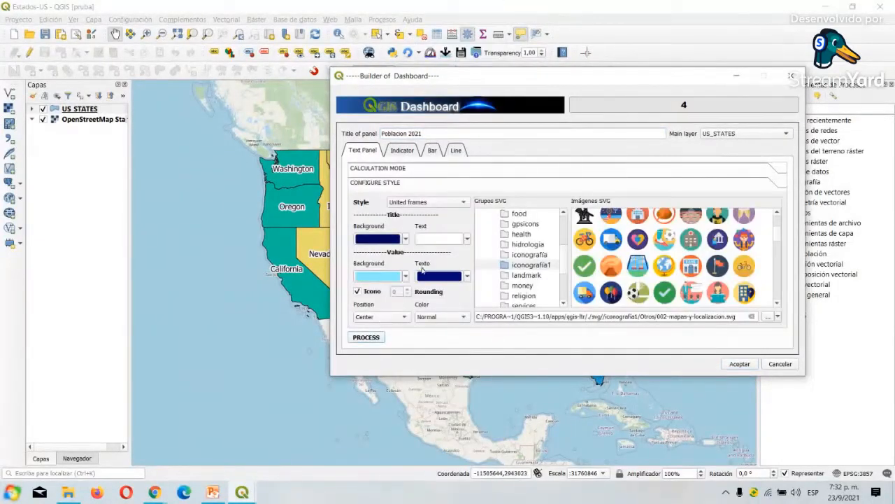
pyautogui.click(531, 223)
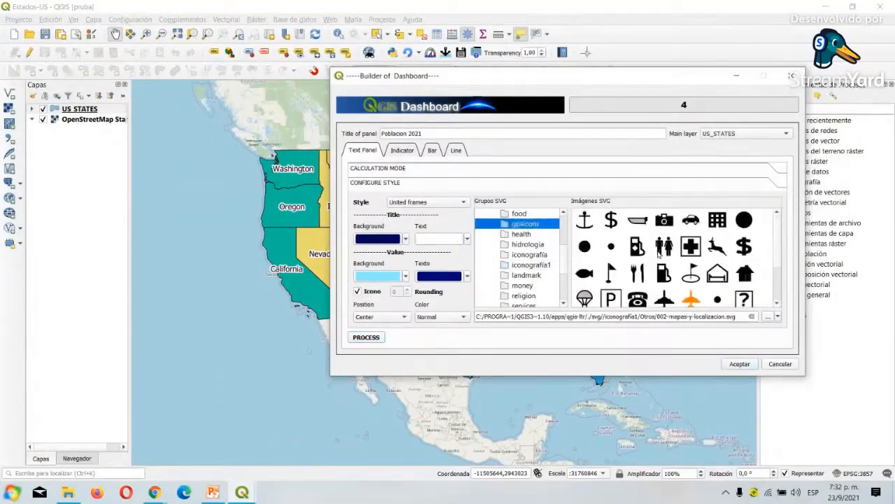
pyautogui.click(661, 253)
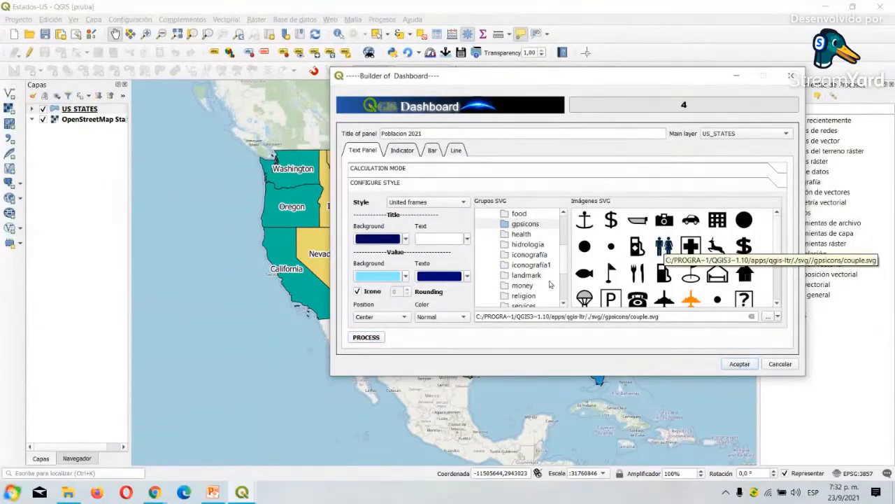
pyautogui.click(439, 318)
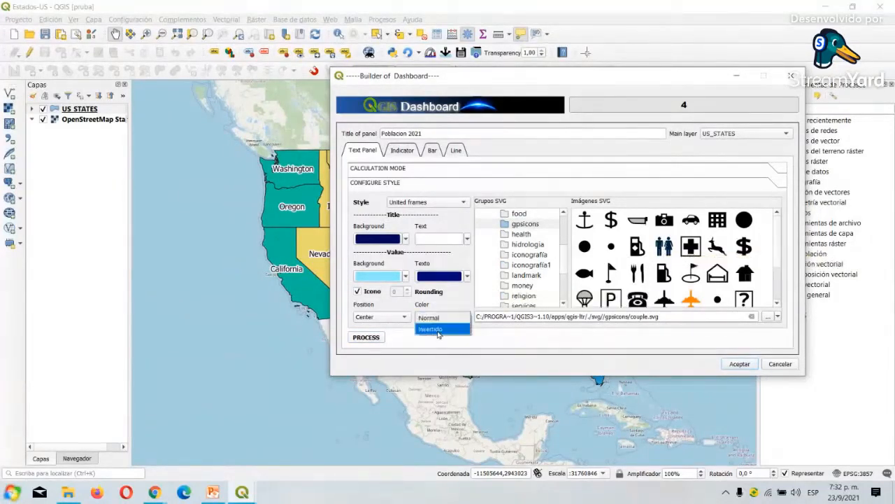
pyautogui.click(441, 329)
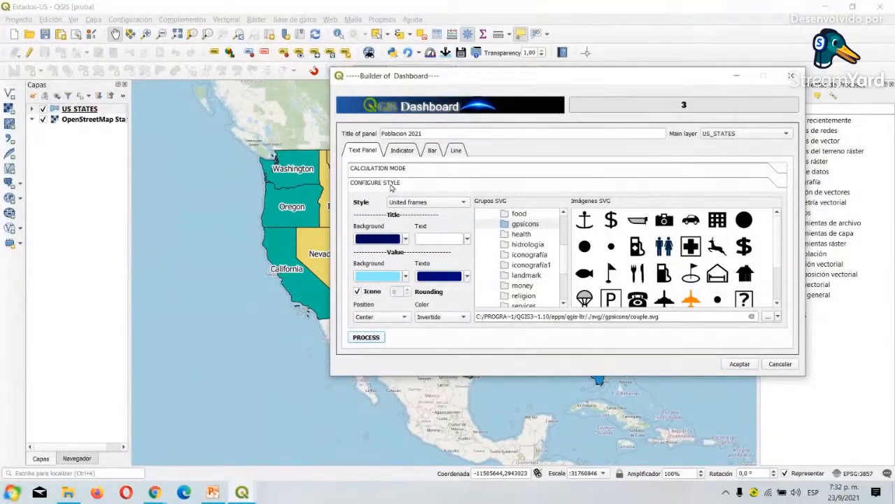
# Set up a bar panel showing Values of a field, with STATE_NAME as categorical field and _2021 as numerical field
pyautogui.click(431, 151)
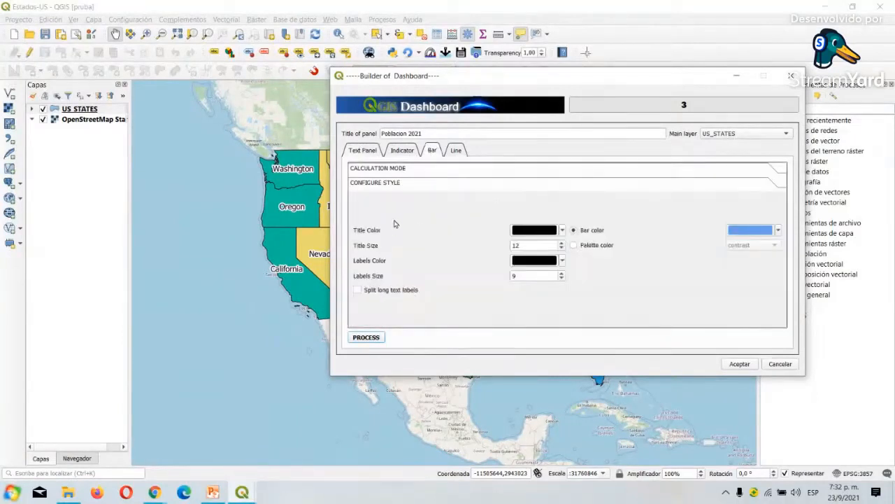
pyautogui.moveTo(420, 77); pyautogui.dragTo(722, 73)
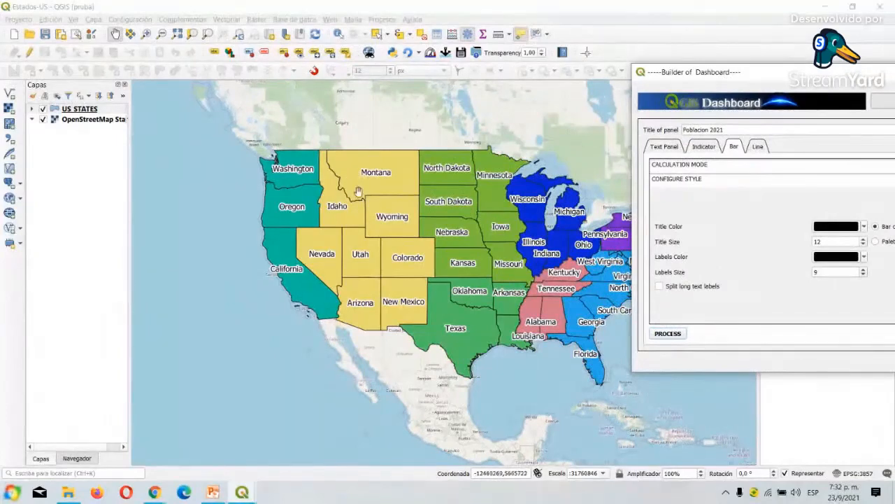
pyautogui.press('Escape')
pyautogui.moveTo(359, 191); pyautogui.dragTo(280, 192)
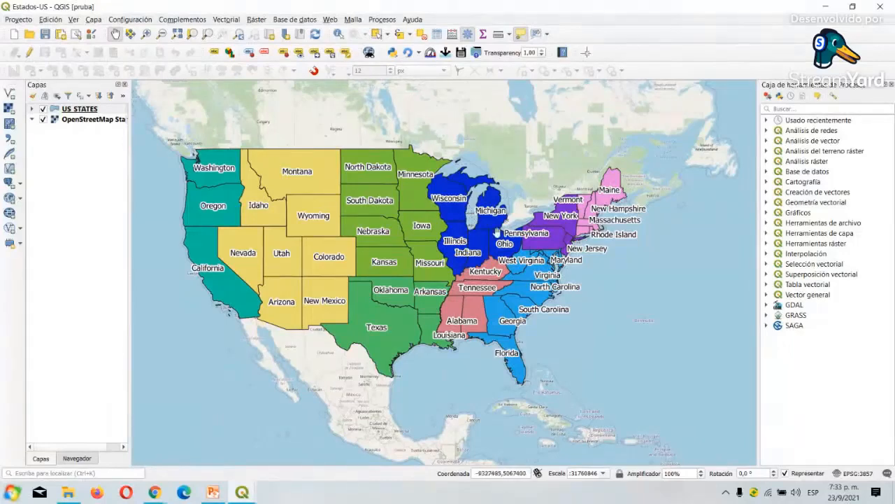
pyautogui.moveTo(255, 495)
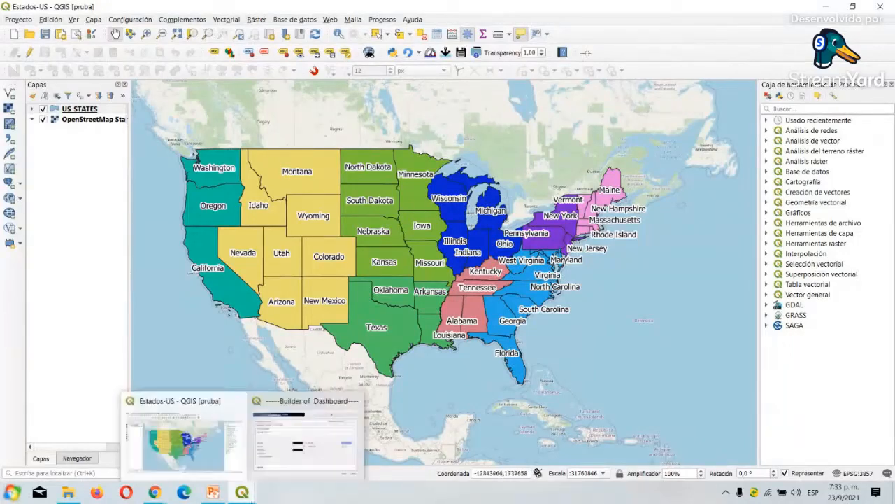
pyautogui.click(276, 462)
pyautogui.moveTo(705, 82); pyautogui.dragTo(323, 49)
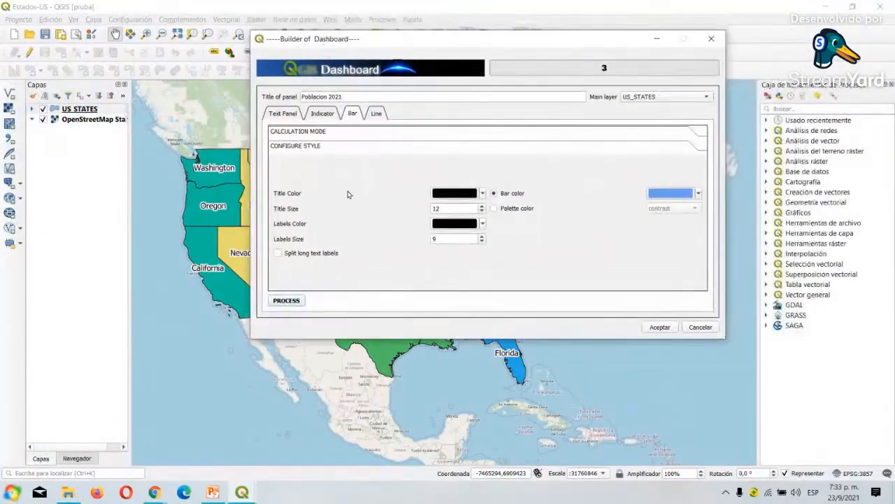
pyautogui.click(313, 130)
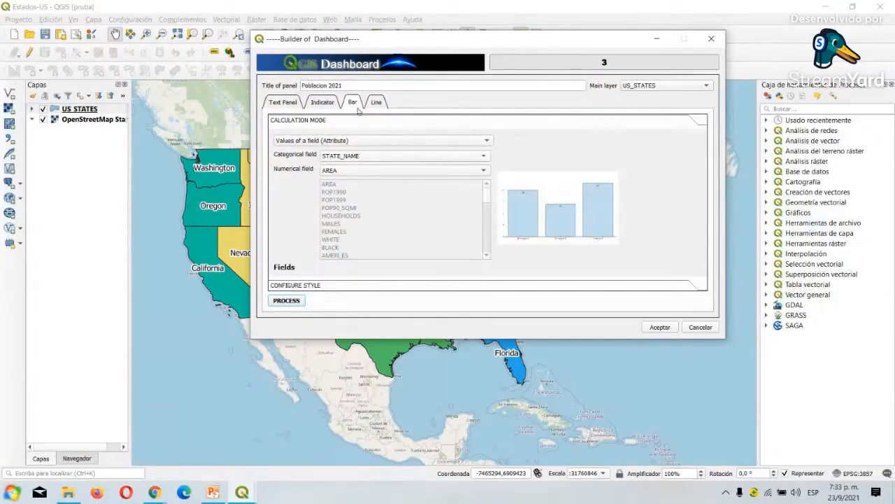
pyautogui.click(356, 172)
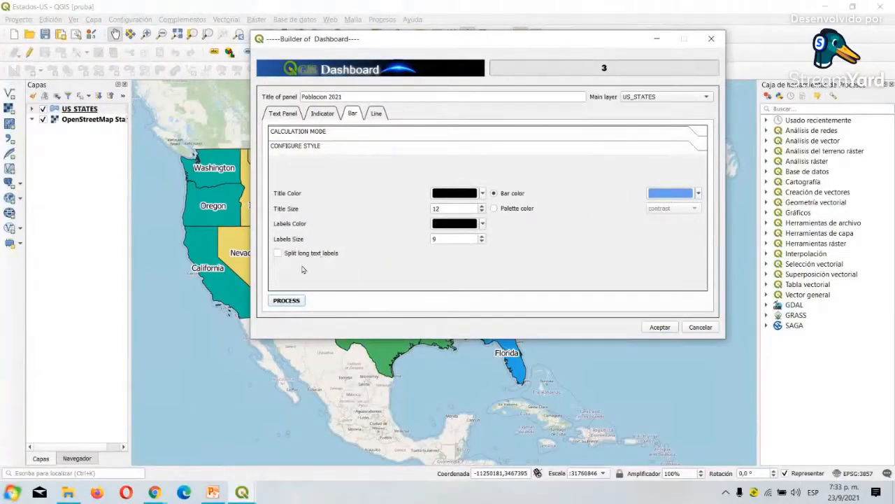
# Set the bar panel's labels size to 7, enable splitting of long text labels, and process the panel
pyautogui.click(482, 242)
pyautogui.click(293, 260)
# Set the next bar panel's categorical field to SUB_REGION and color its bars with a palette instead of a single color
pyautogui.click(316, 133)
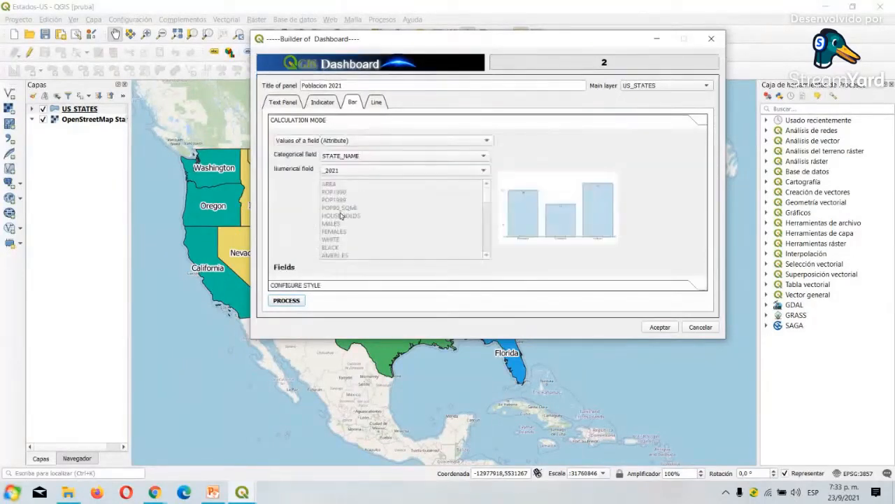
pyautogui.click(360, 160)
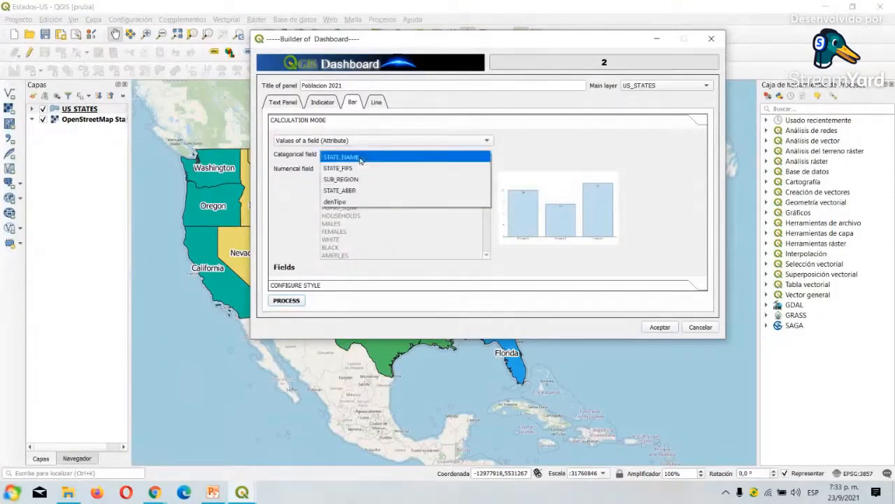
pyautogui.click(361, 179)
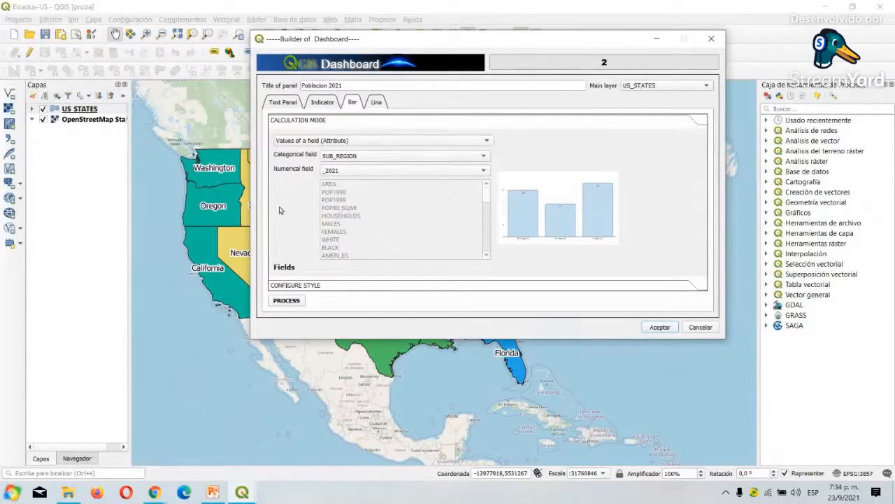
pyautogui.click(307, 285)
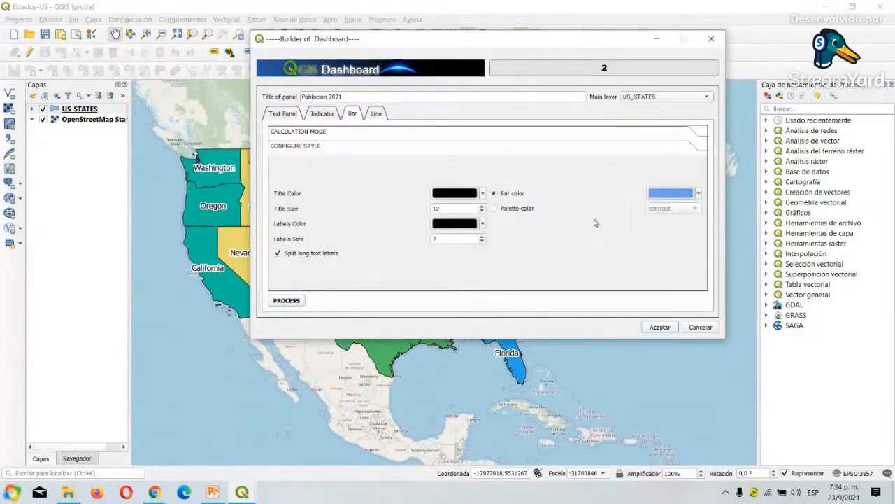
pyautogui.click(510, 212)
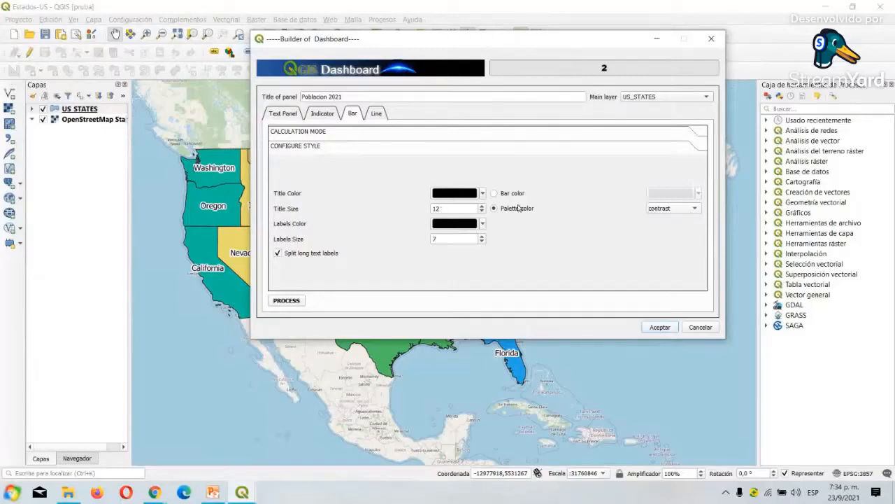
# Keep the contrast palette for the bars, change the panel title to Poblacion subregion 2021, and process the panel
pyautogui.click(671, 210)
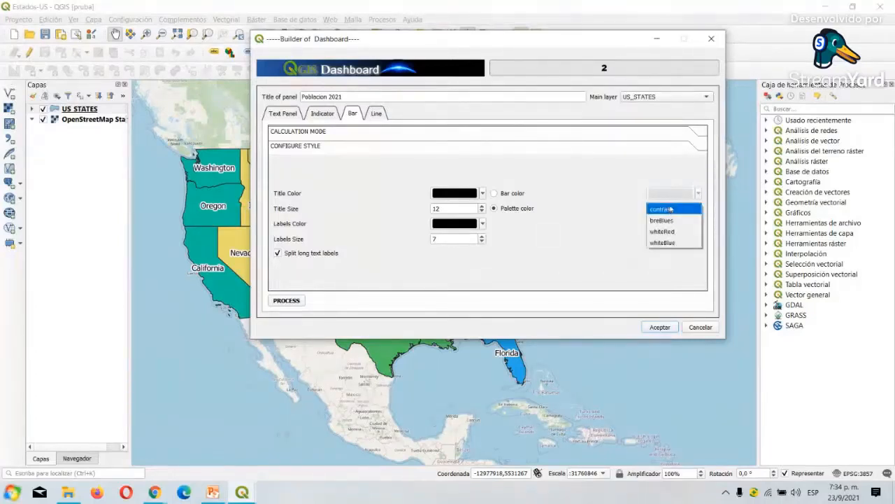
pyautogui.click(670, 209)
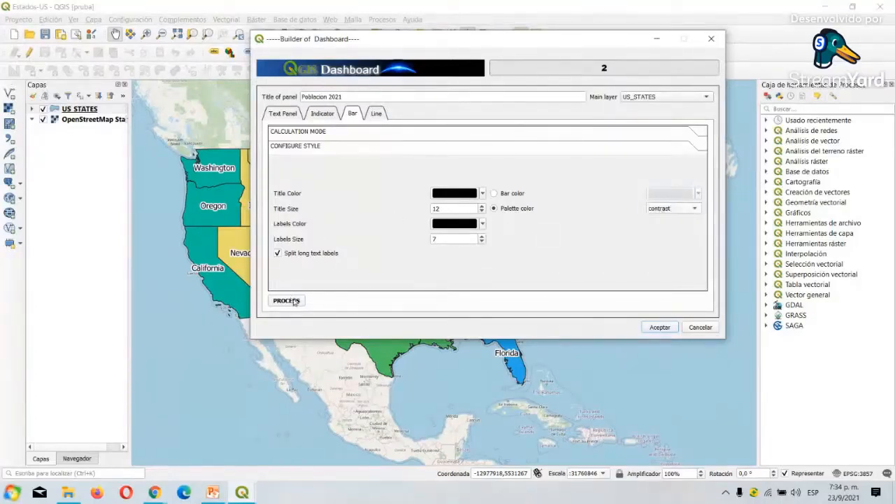
pyautogui.click(327, 96)
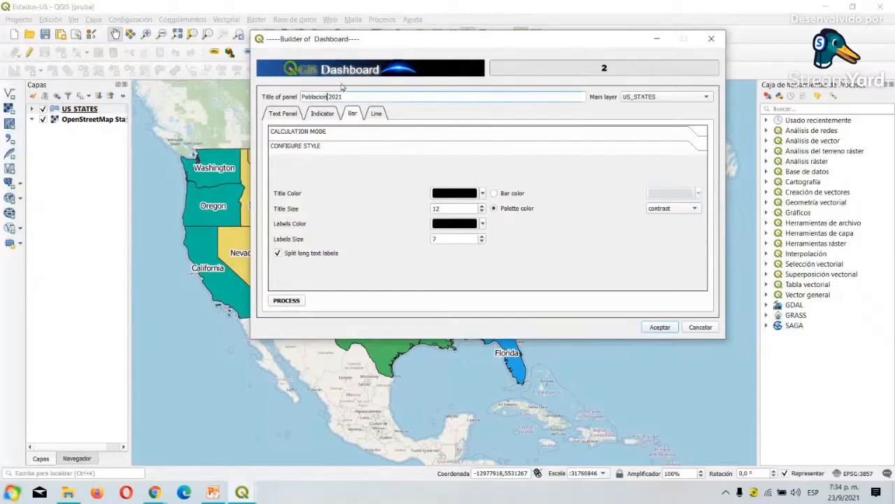
pyautogui.write('subregion')
pyautogui.click(288, 301)
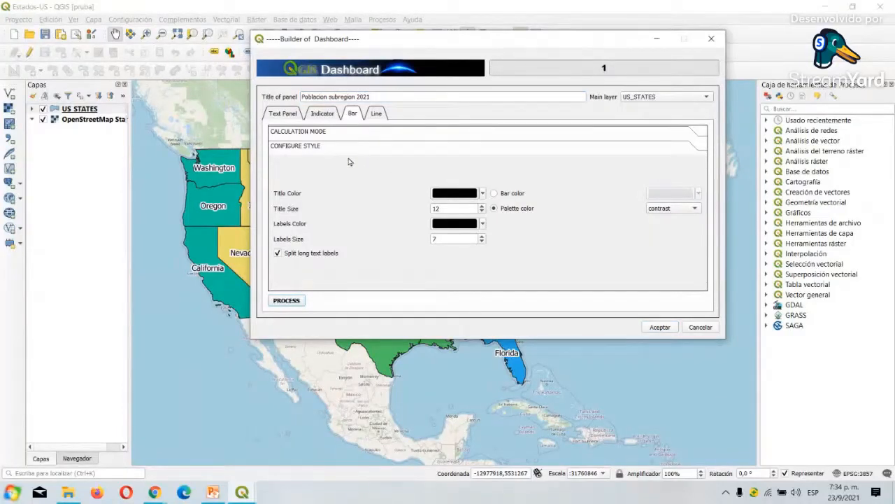
# Set up a line panel with the value fields POP1990, POP1999, _2000, _2010, _2018 and _2021
pyautogui.click(376, 113)
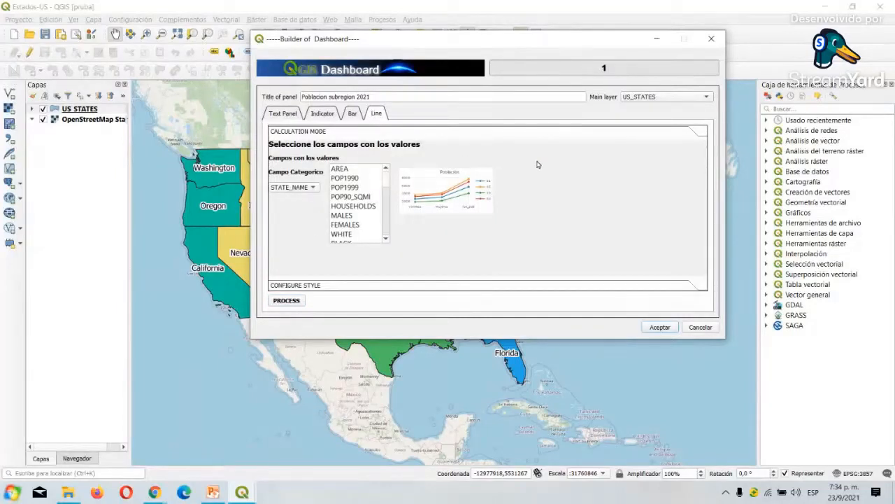
pyautogui.click(352, 179)
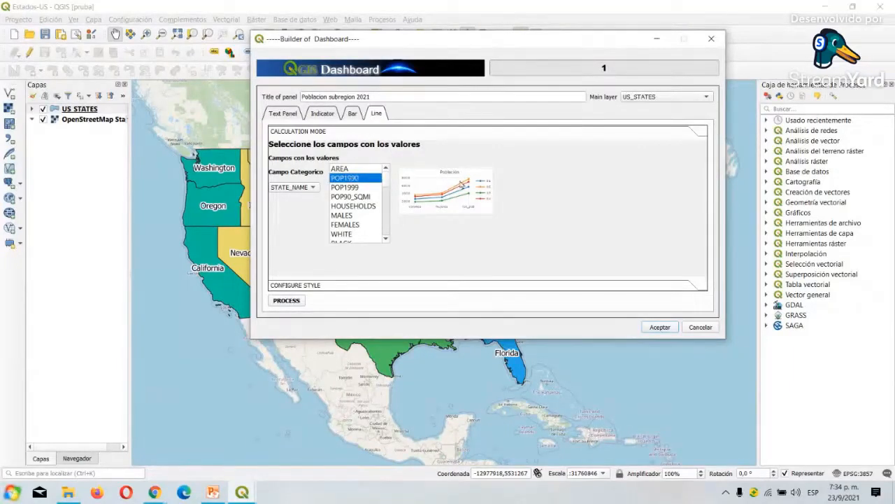
pyautogui.click(368, 187)
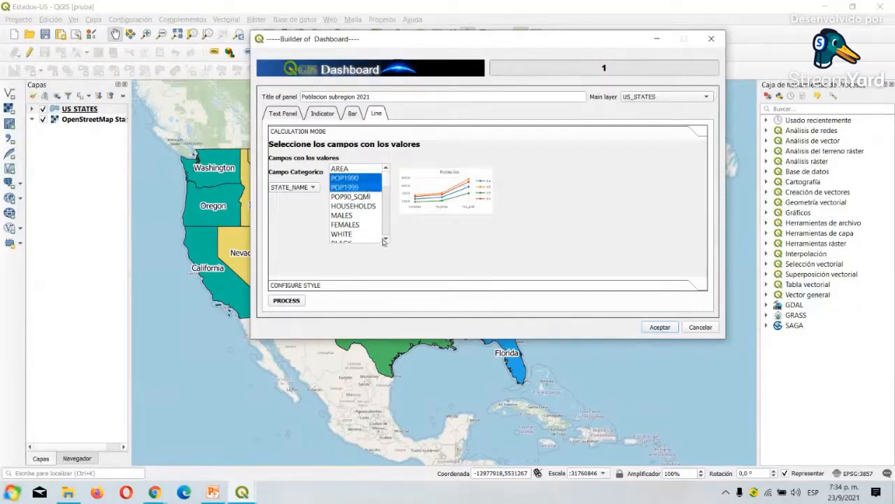
pyautogui.scroll(-7, 386, 239)
pyautogui.scroll(-4, 388, 243)
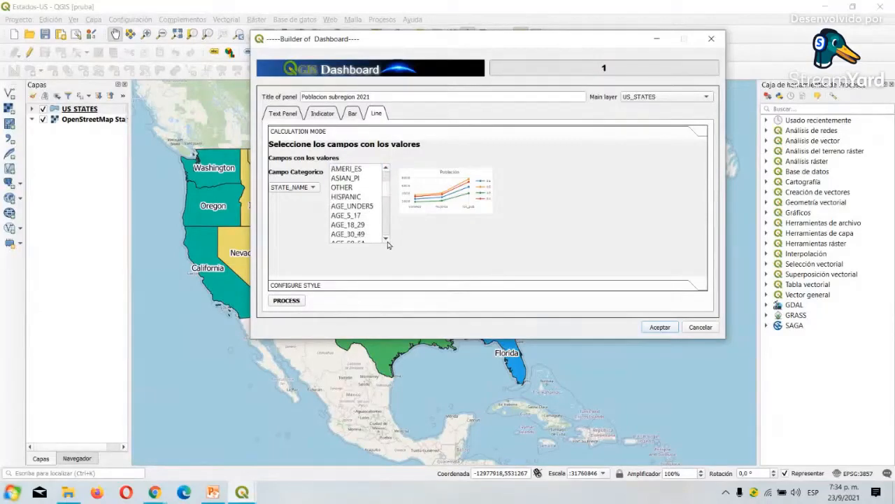
pyautogui.scroll(-5, 388, 243)
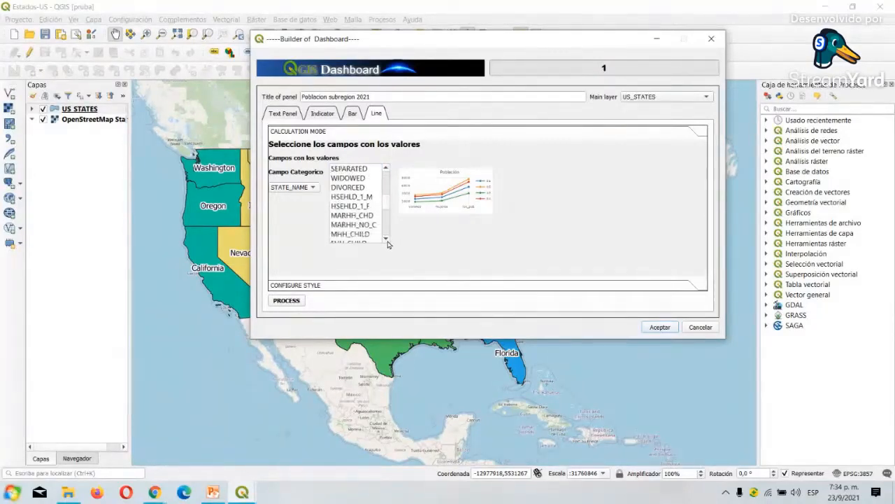
pyautogui.scroll(-6, 389, 243)
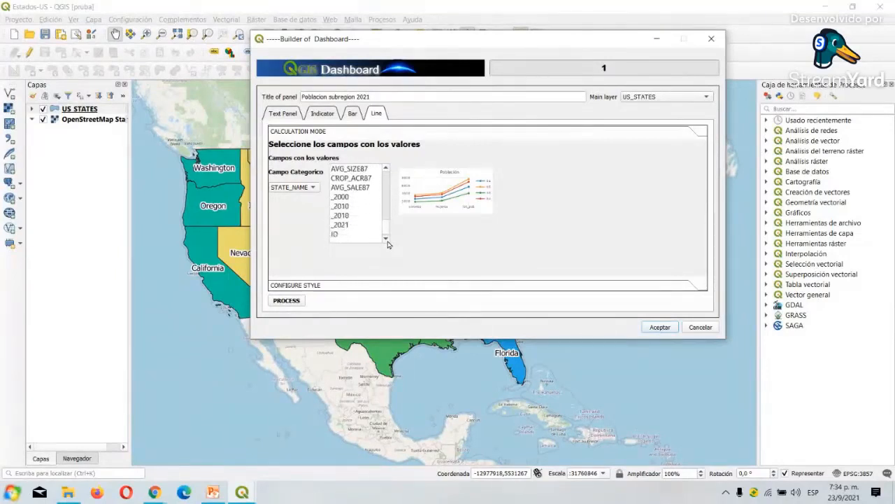
pyautogui.moveTo(347, 199); pyautogui.dragTo(350, 229)
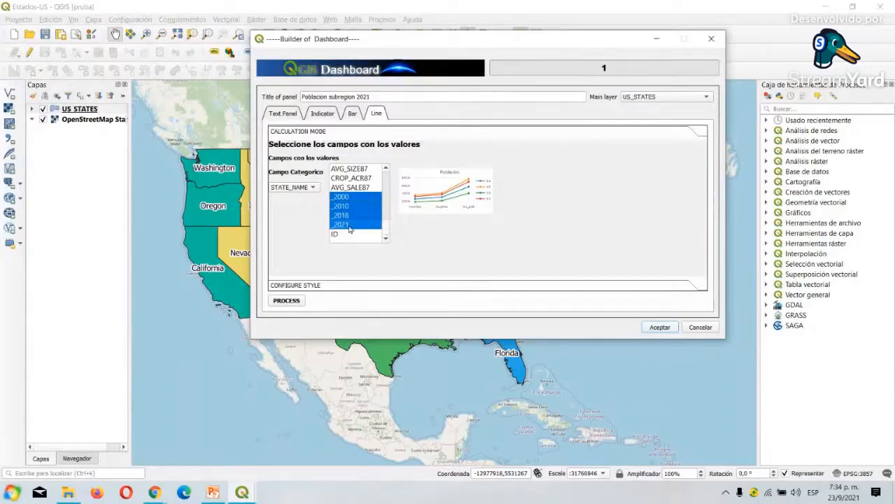
# Process the line panel with its default line style and accept the builder to generate the dashboard
pyautogui.click(319, 286)
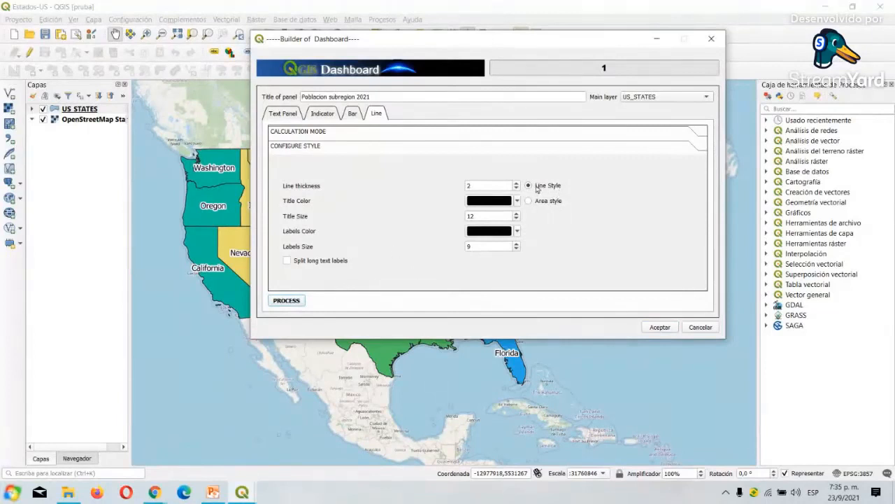
pyautogui.click(287, 301)
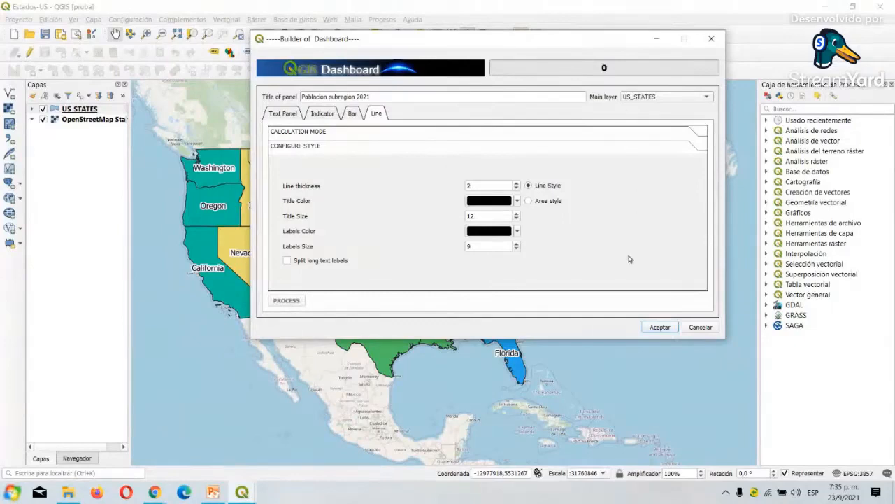
pyautogui.click(660, 327)
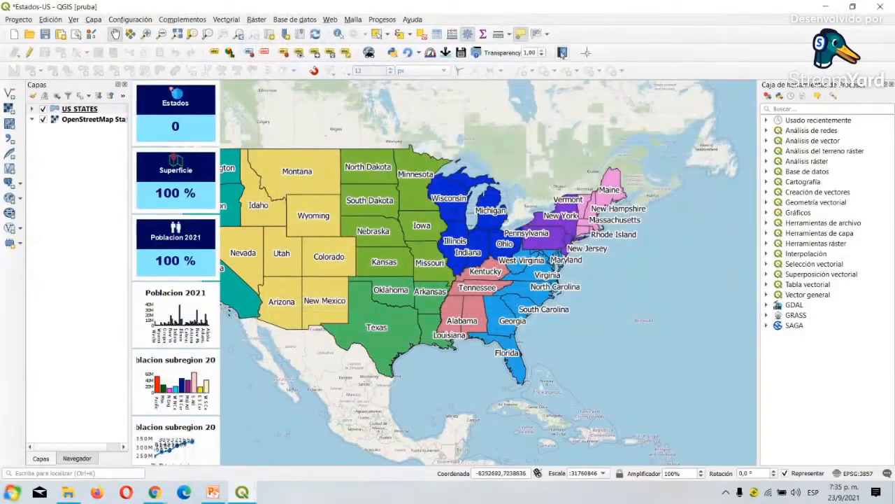
# Move the Superficie and Poblacion 2021 text panels slightly up on the map to close the gaps between them
pyautogui.click(538, 34)
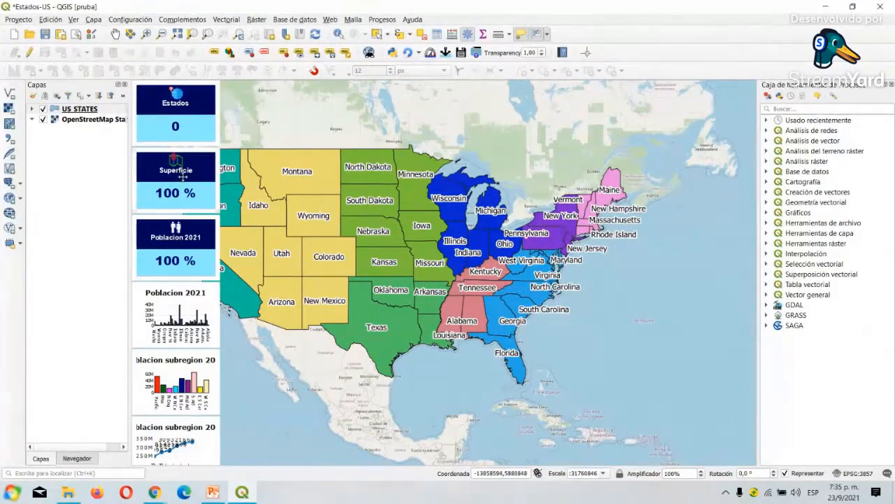
pyautogui.moveTo(182, 176); pyautogui.dragTo(183, 169)
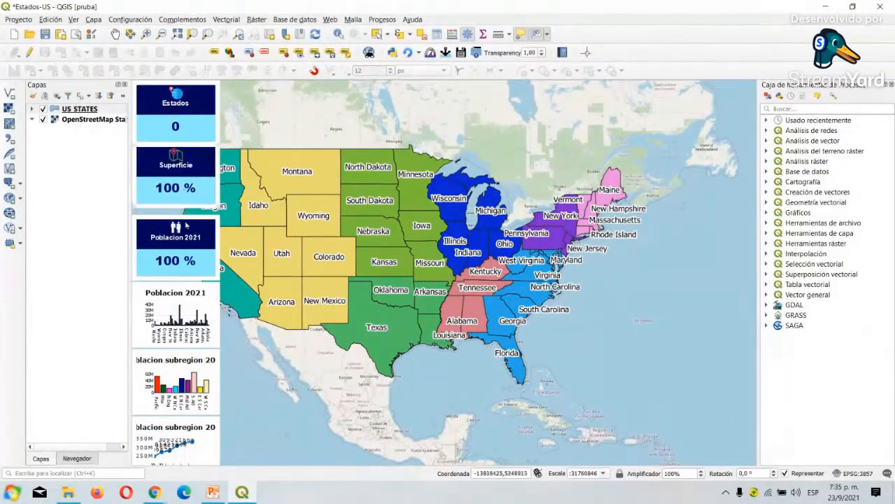
pyautogui.doubleClick(193, 241)
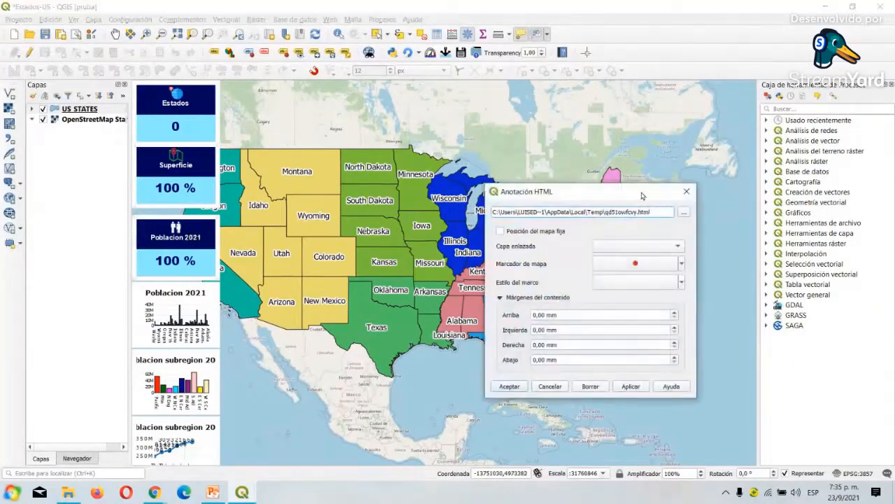
pyautogui.click(681, 199)
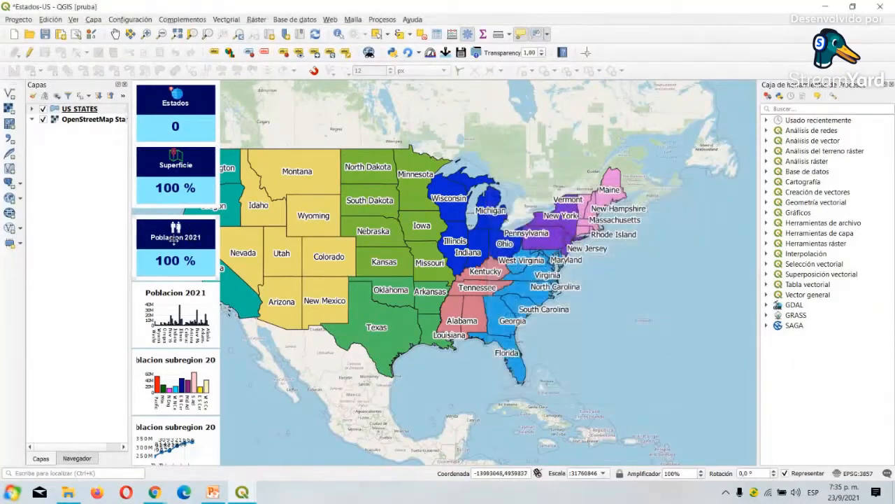
pyautogui.moveTo(173, 244); pyautogui.dragTo(171, 237)
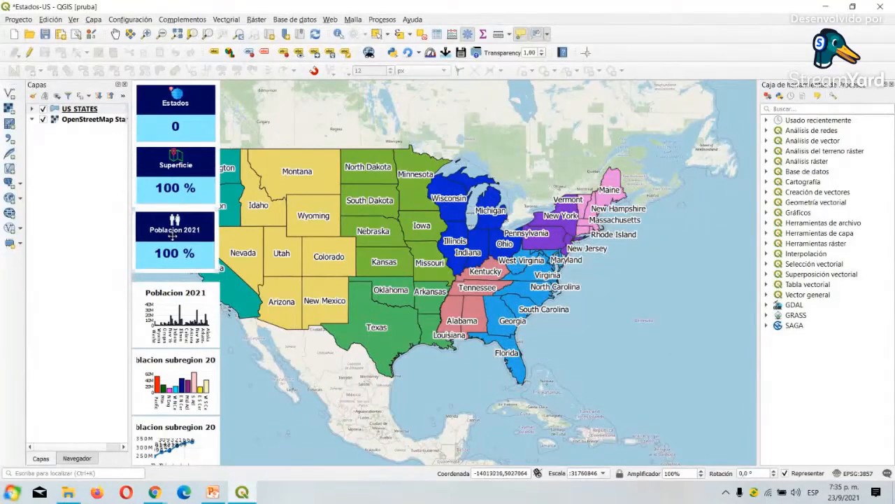
# Enlarge the Poblacion 2021 bar chart and place it along the lower edge of the map
pyautogui.moveTo(169, 310); pyautogui.dragTo(289, 265)
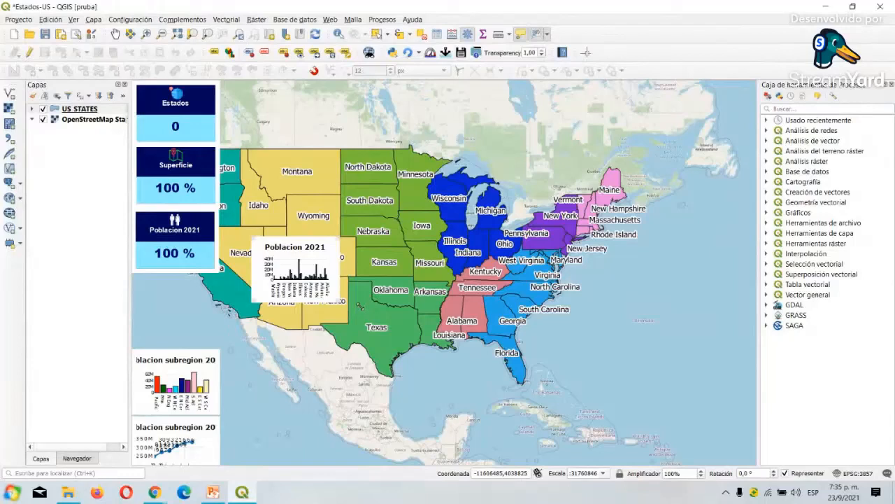
pyautogui.moveTo(340, 302); pyautogui.dragTo(530, 367)
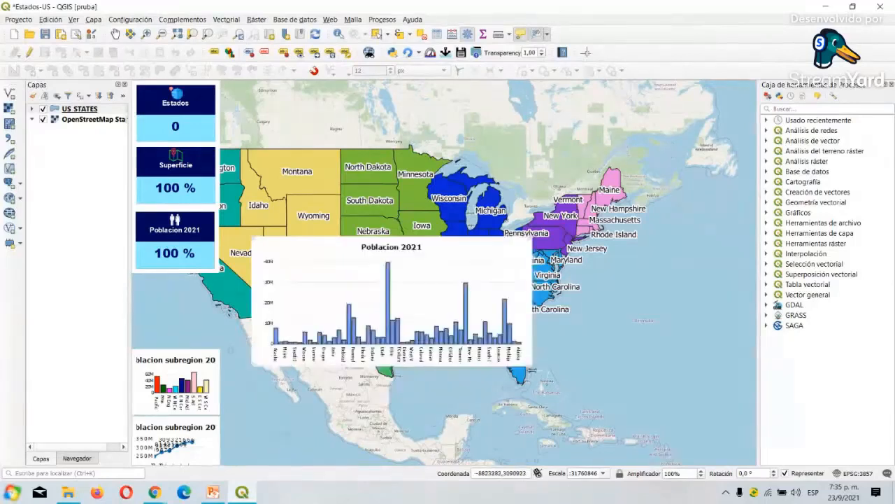
pyautogui.moveTo(433, 335); pyautogui.dragTo(410, 427)
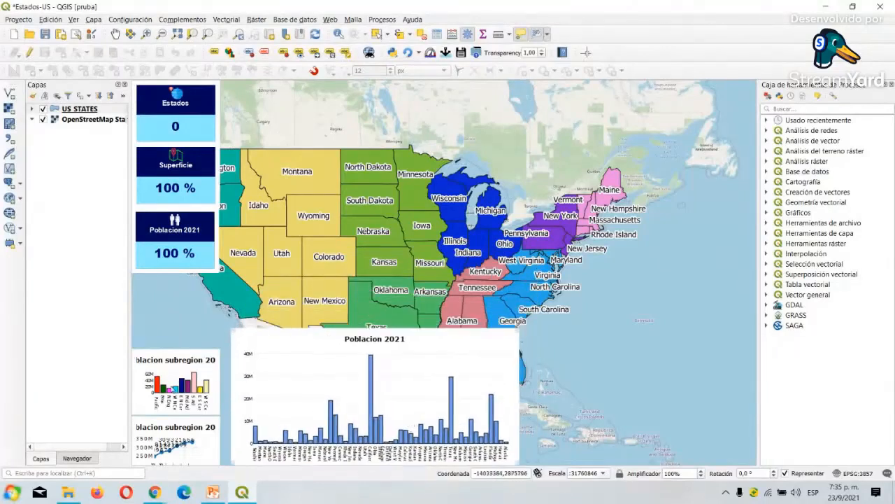
# Enlarge the Poblacion subregion 2021 bar chart in the map's lower-right corner and shift the Poblacion 2021 chart up beside it
pyautogui.moveTo(171, 389); pyautogui.dragTo(543, 314)
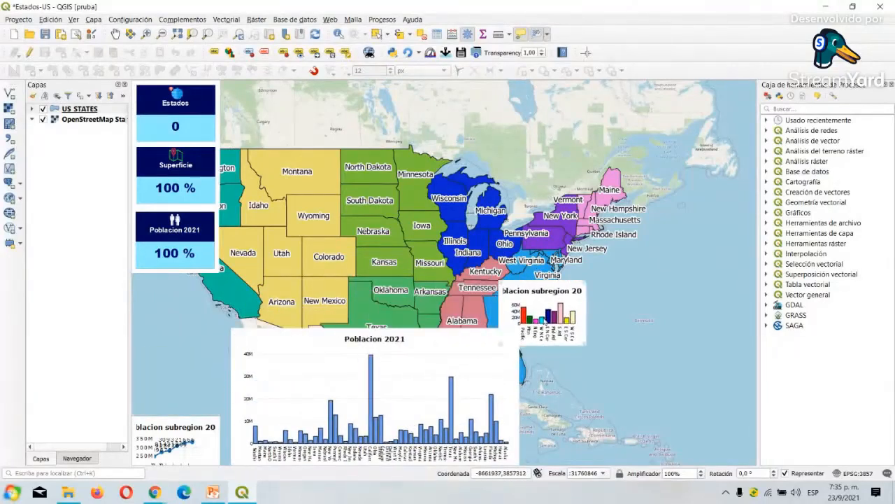
pyautogui.moveTo(586, 347); pyautogui.dragTo(711, 398)
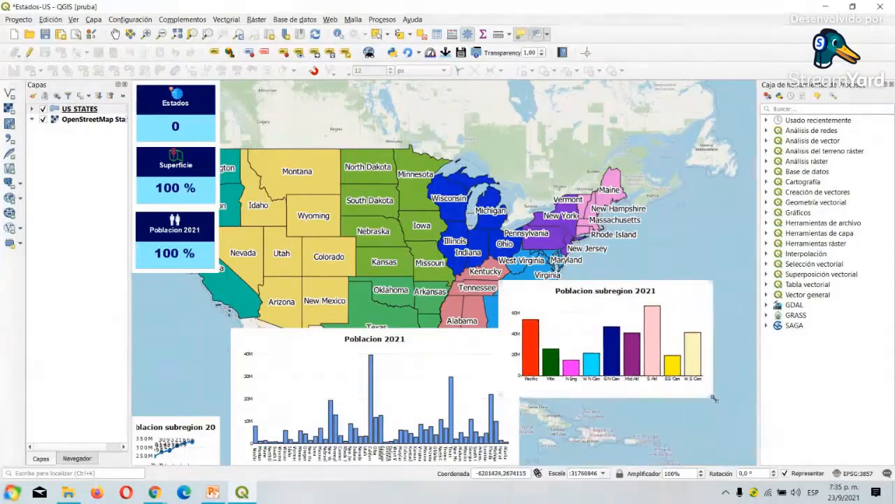
pyautogui.moveTo(587, 352); pyautogui.dragTo(637, 420)
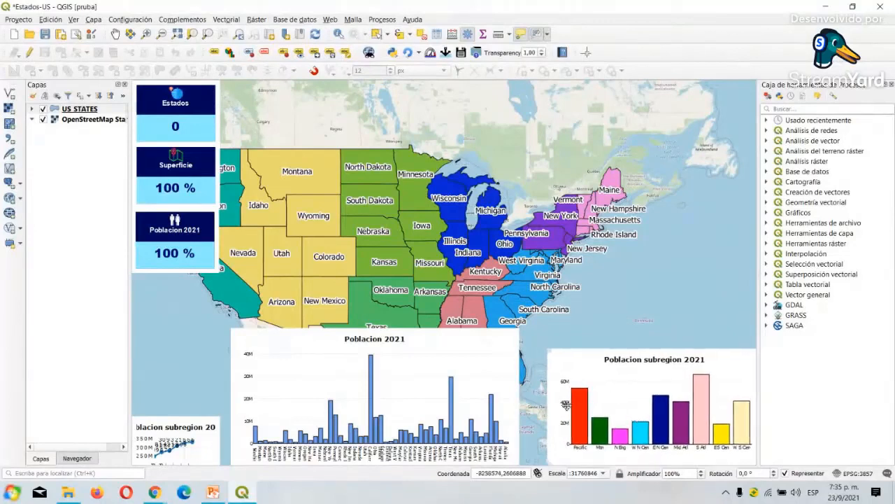
pyautogui.moveTo(496, 399); pyautogui.dragTo(523, 398)
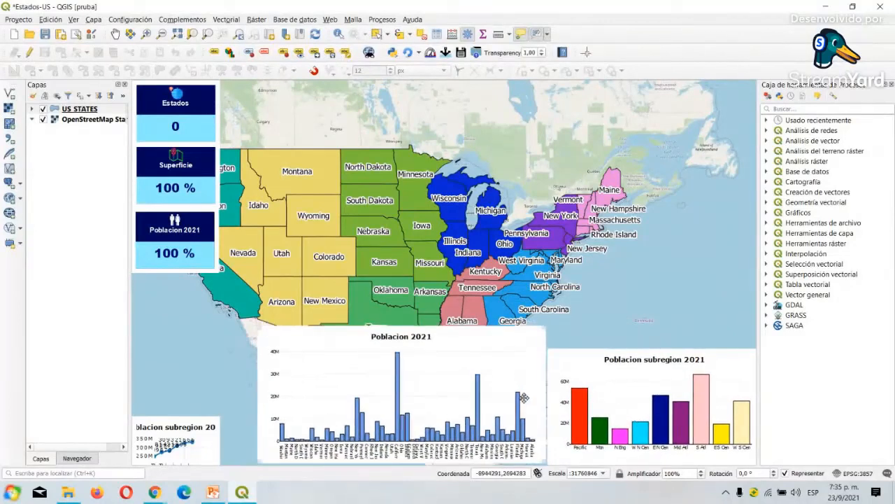
# Enlarge the Poblacion subregion 2021 line chart and place it in the upper-right corner of the map
pyautogui.moveTo(176, 433); pyautogui.dragTo(434, 118)
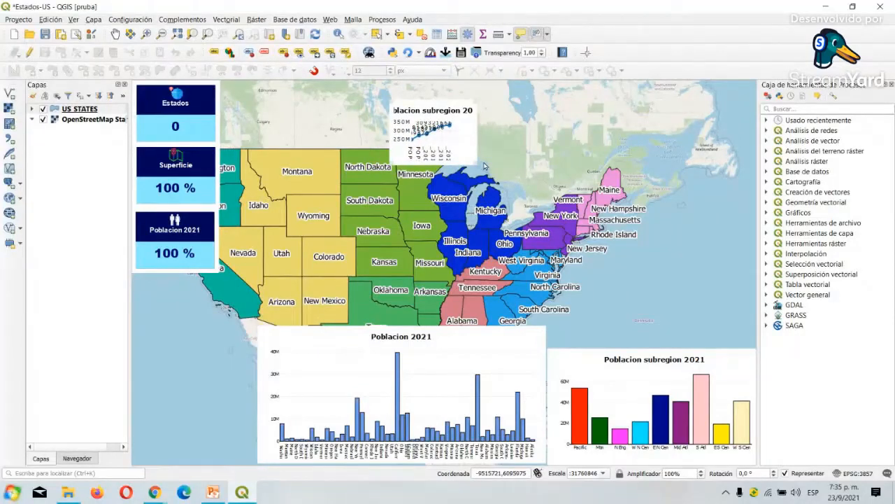
pyautogui.moveTo(484, 166); pyautogui.dragTo(635, 230)
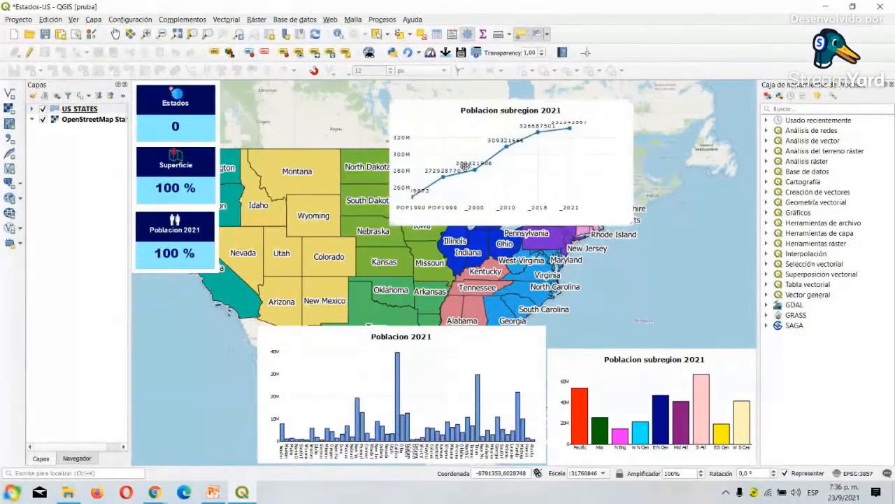
pyautogui.moveTo(471, 170); pyautogui.dragTo(590, 149)
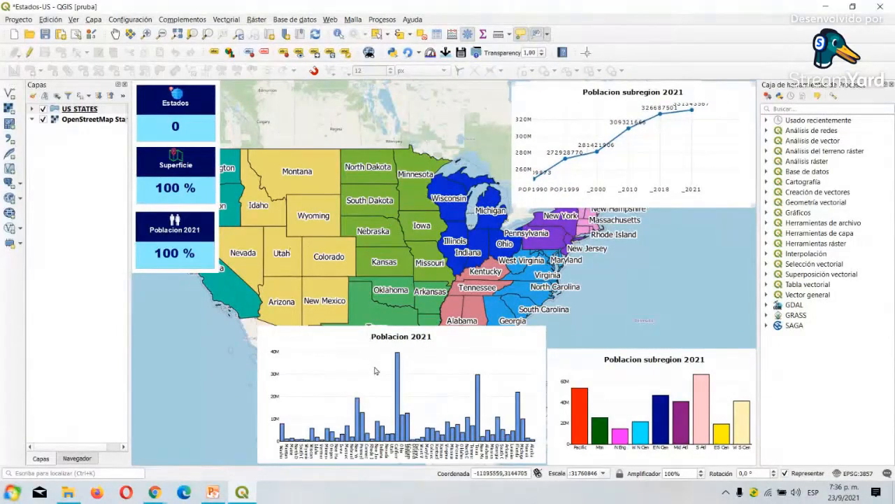
# Move the Poblacion 2021 bar chart to the map's lower-left corner, widen the map canvas, and shift the line chart back toward the right edge
pyautogui.moveTo(376, 369); pyautogui.dragTo(256, 369)
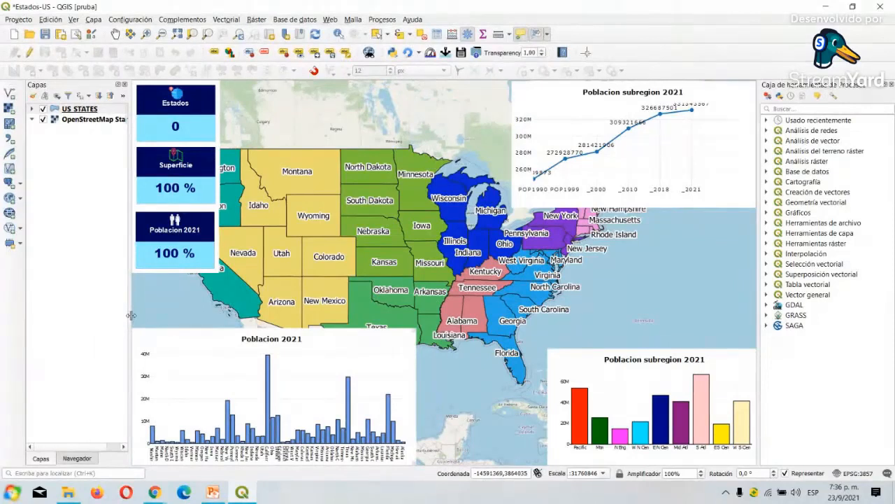
pyautogui.moveTo(130, 316); pyautogui.dragTo(94, 315)
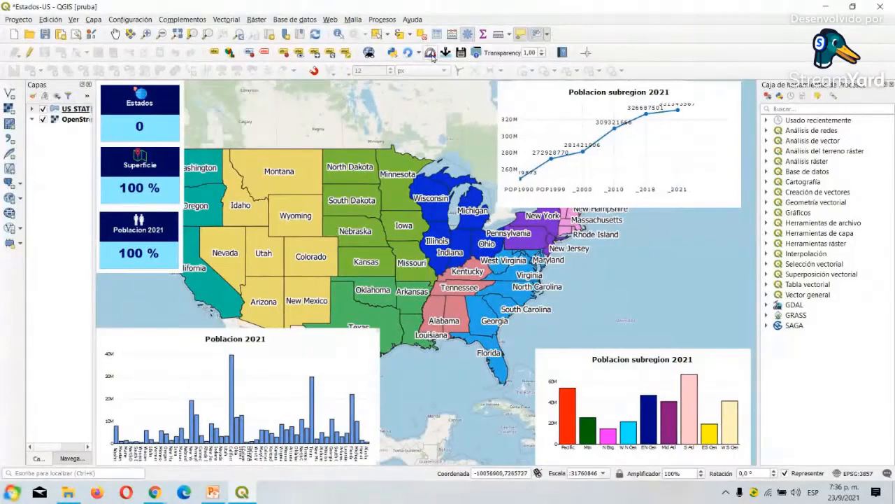
pyautogui.moveTo(591, 150); pyautogui.dragTo(621, 153)
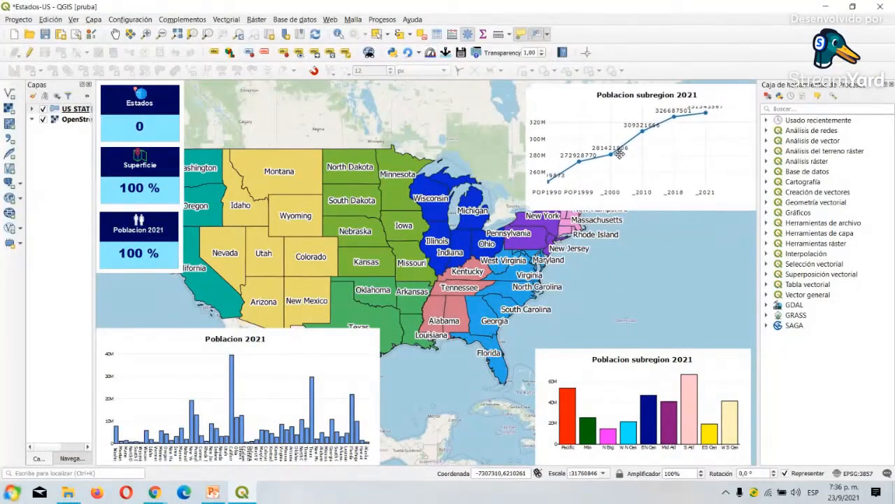
# Start a one-panel dashboard without the panel frame edge and title its bar panel Genero
pyautogui.click(430, 52)
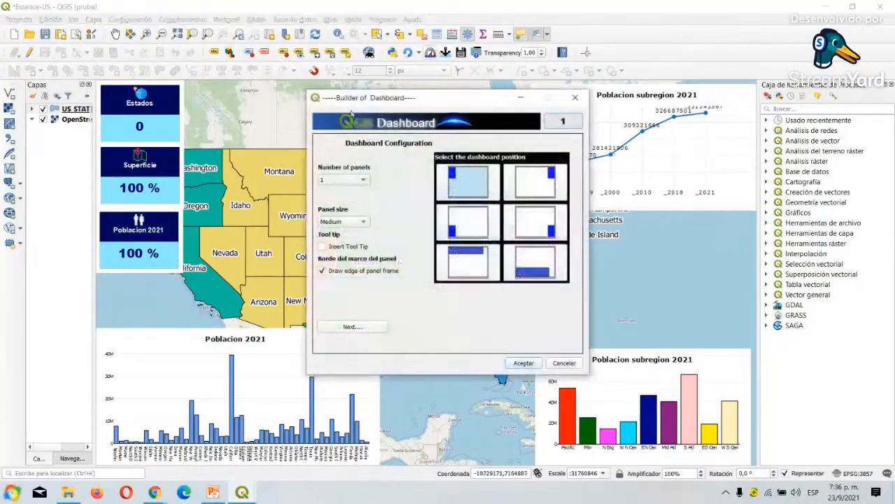
pyautogui.click(323, 271)
pyautogui.click(353, 327)
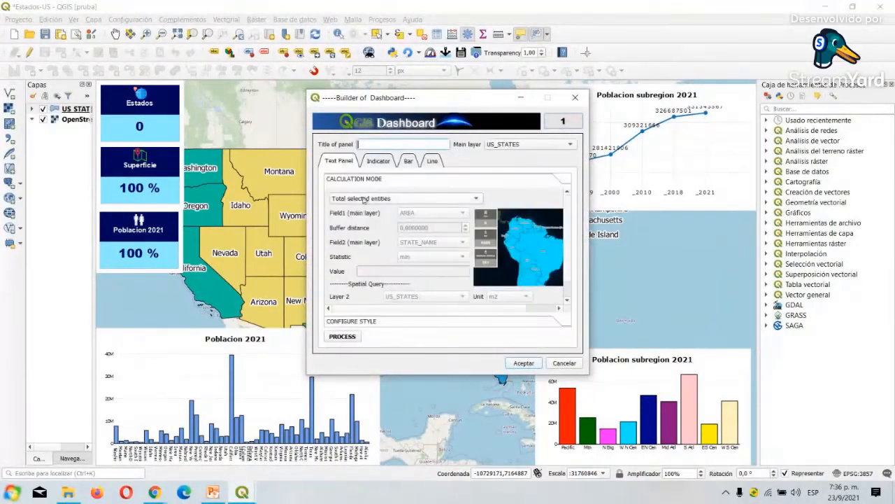
pyautogui.click(408, 161)
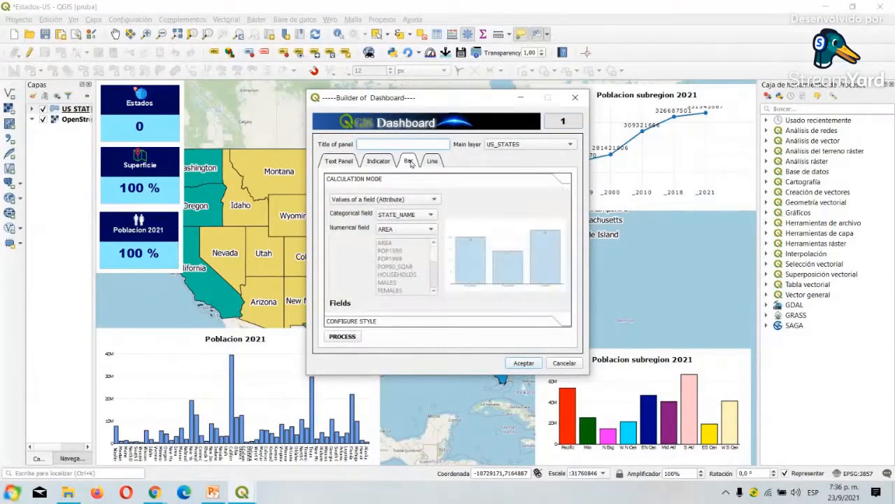
pyautogui.press('capslock')
pyautogui.write('C')
pyautogui.press('capslock')
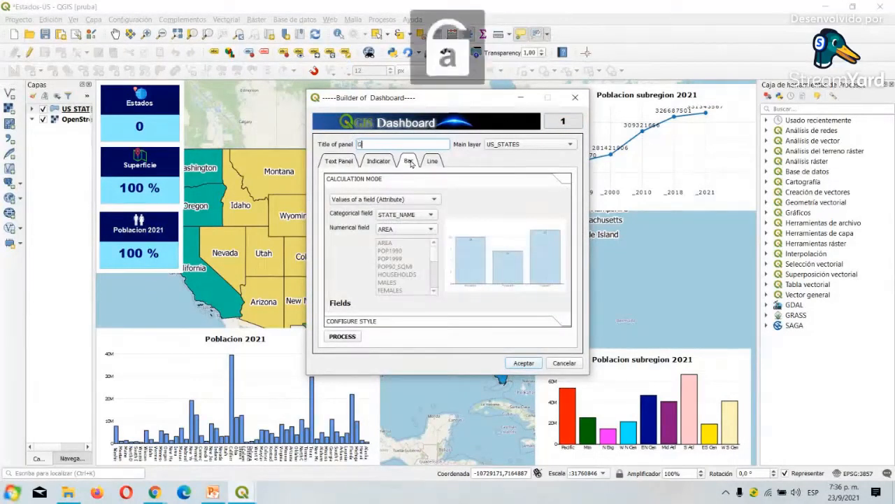
pyautogui.write('enero')
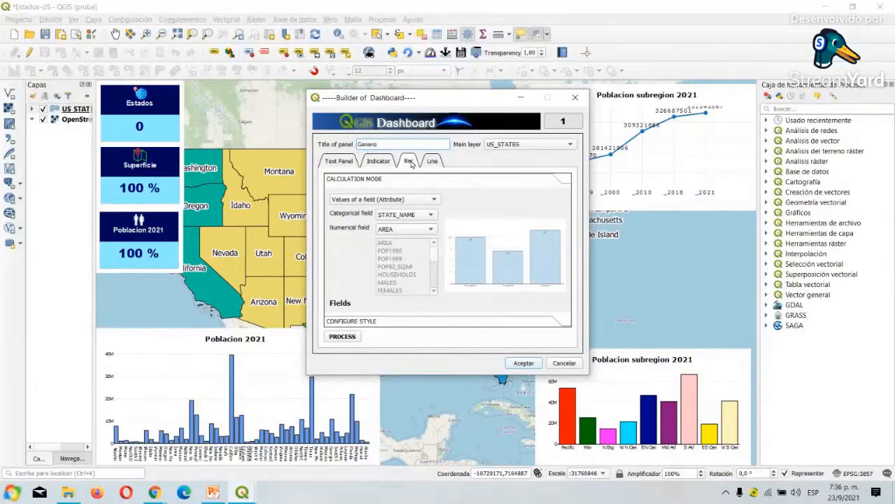
# Set the Genero bar panel to the Multiple fields calculation mode using the MALES and FEMALES fields
pyautogui.click(379, 200)
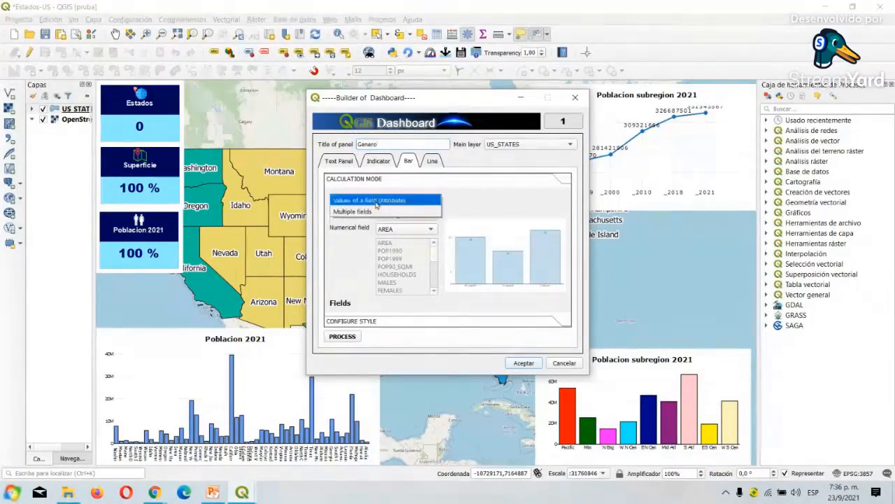
pyautogui.click(378, 212)
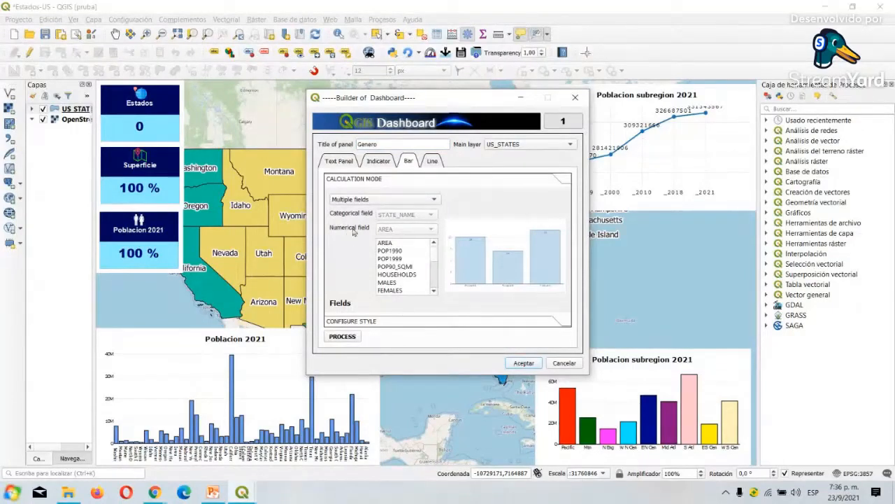
pyautogui.click(396, 284)
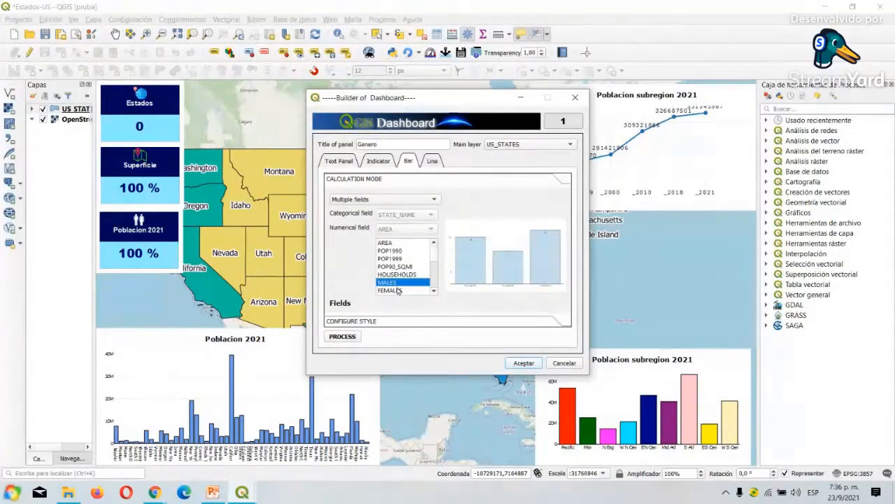
pyautogui.click(396, 291)
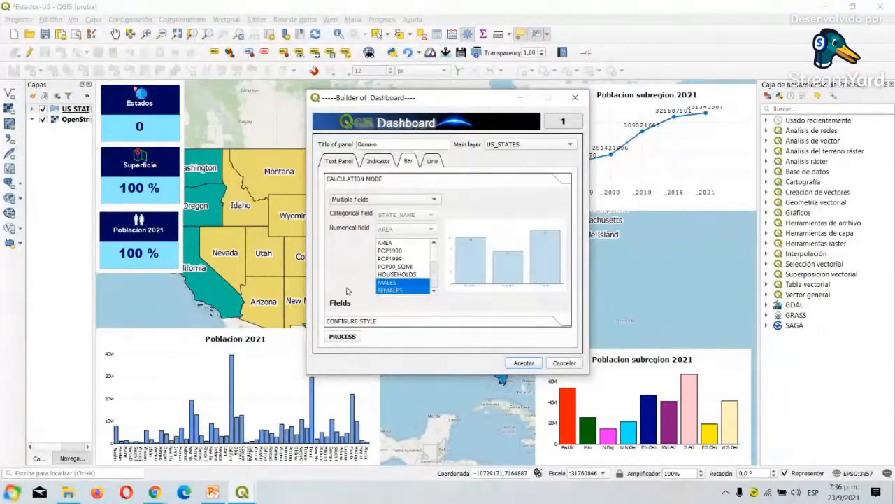
# Colour the Genero bars with the contrast palette, then process the panel and add it to the map
pyautogui.click(382, 322)
pyautogui.click(455, 250)
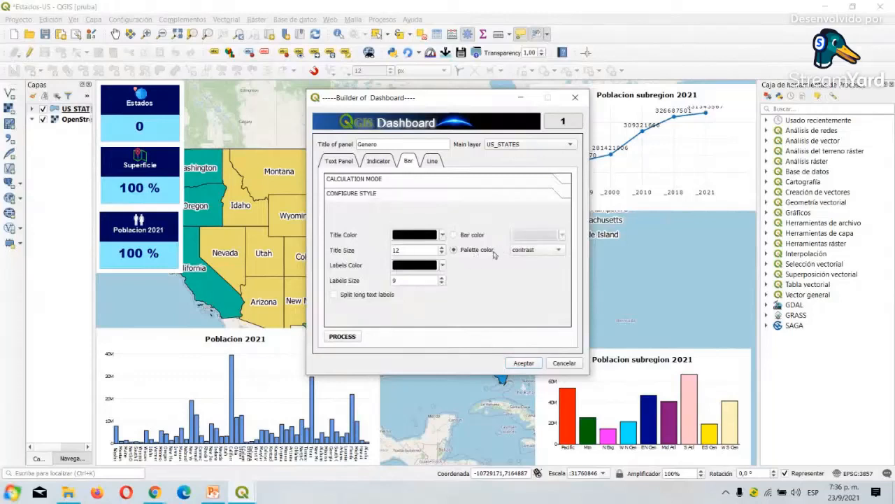
pyautogui.click(530, 252)
pyautogui.click(539, 253)
pyautogui.click(343, 337)
pyautogui.click(523, 363)
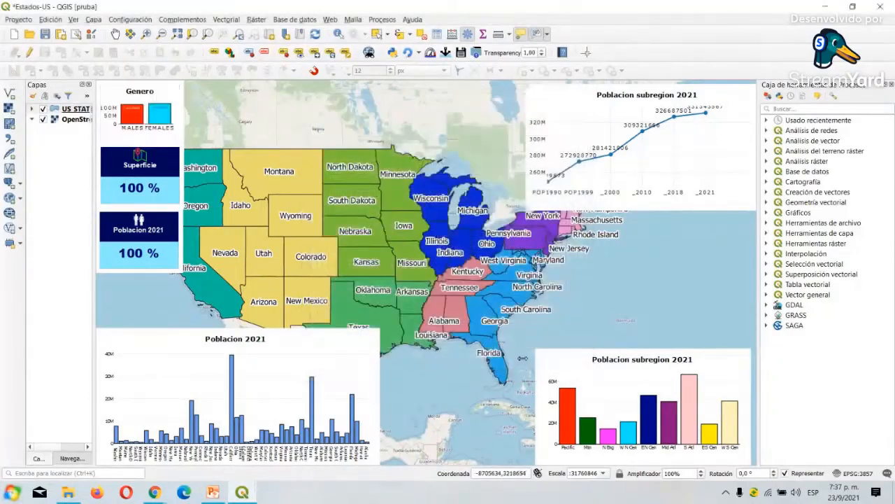
# Enlarge the Genero chart and place it at the map's right edge, between the line chart and the subregion bar chart
pyautogui.moveTo(143, 125); pyautogui.dragTo(428, 242)
pyautogui.moveTo(440, 186); pyautogui.dragTo(438, 140)
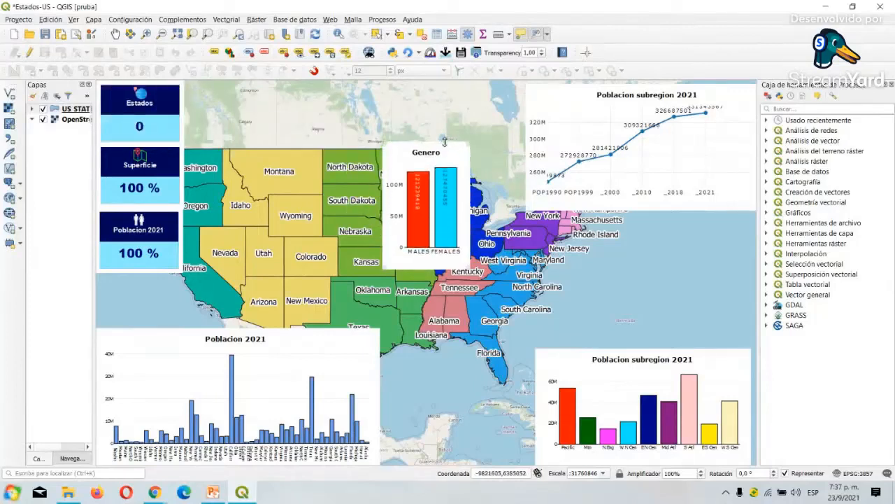
pyautogui.moveTo(445, 181); pyautogui.dragTo(735, 245)
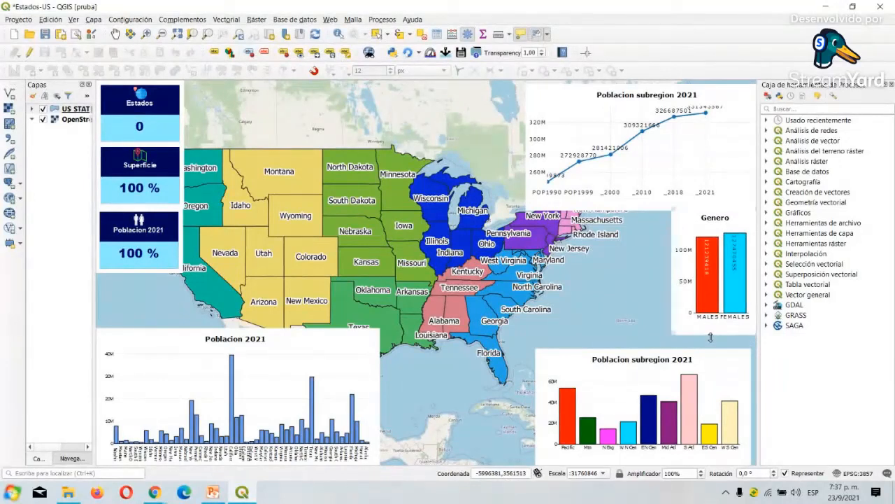
pyautogui.moveTo(710, 337); pyautogui.dragTo(710, 349)
# Select Montana, Wyoming and other states on the map to examine how the dashboard panels respond
pyautogui.click(116, 34)
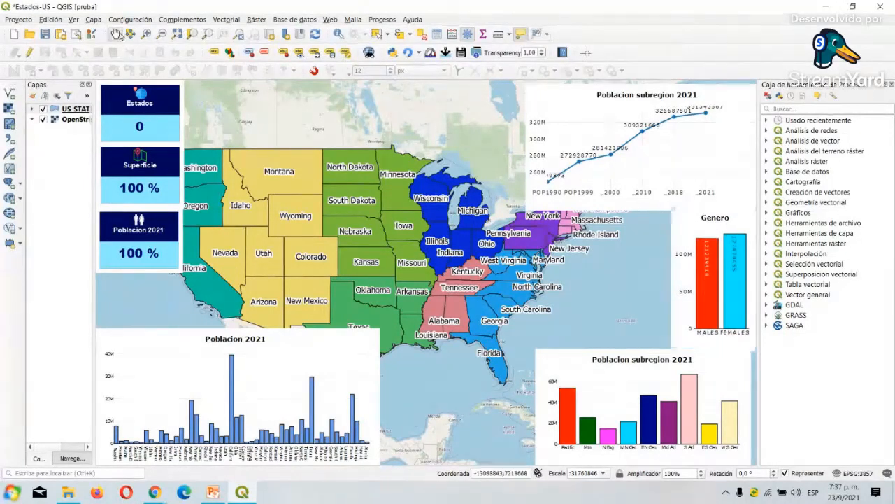
pyautogui.moveTo(235, 175); pyautogui.dragTo(307, 146)
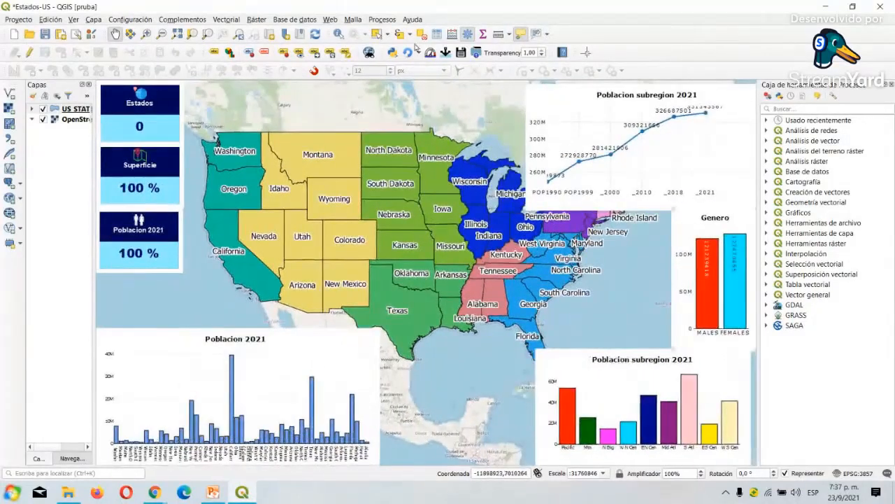
pyautogui.click(378, 36)
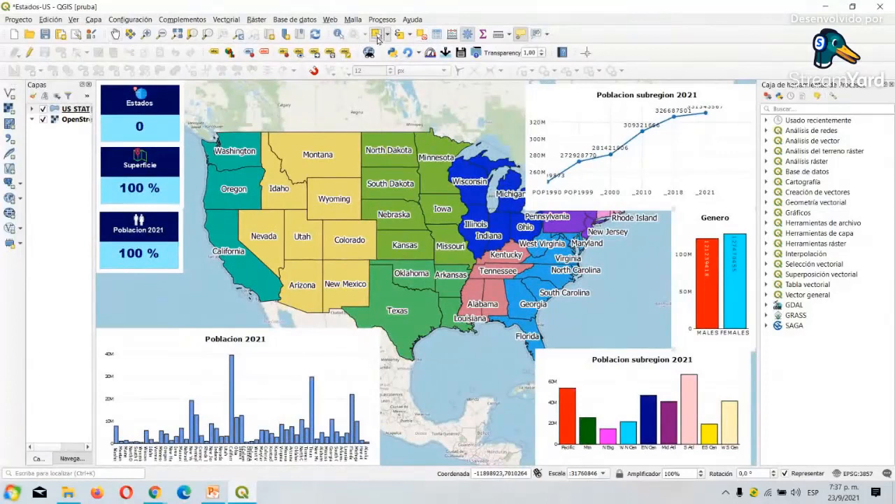
pyautogui.click(332, 165)
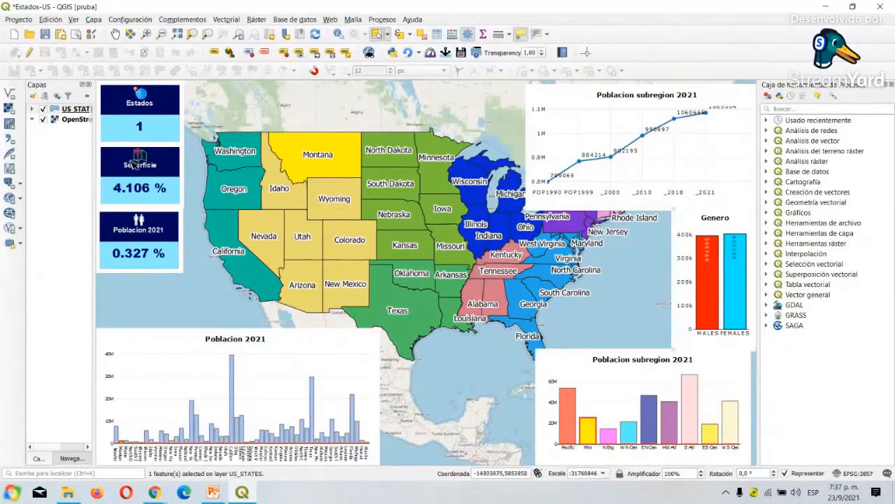
pyautogui.click(250, 273)
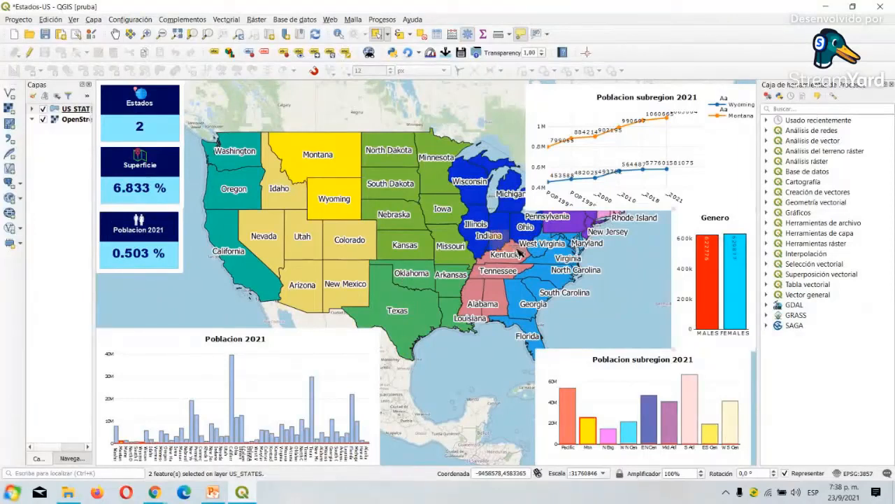
pyautogui.moveTo(517, 253); pyautogui.dragTo(498, 238)
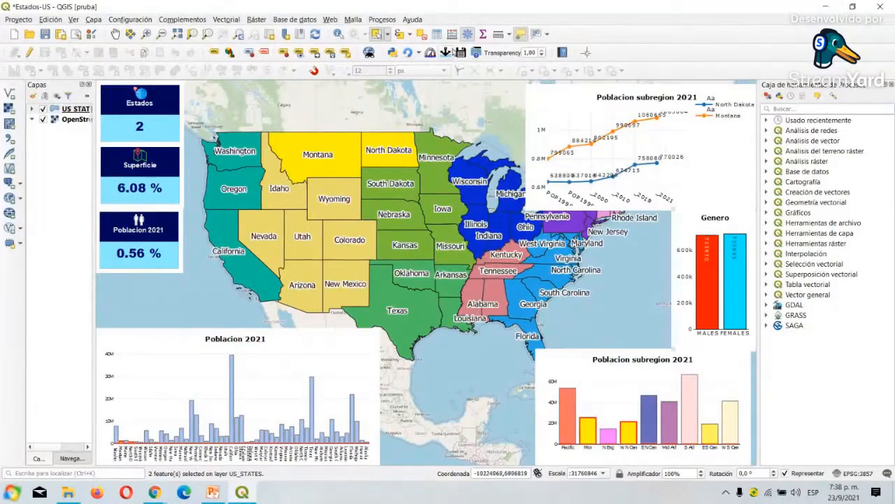
# Look at the dialog for saving the dashboards and close it without saving
pyautogui.click(461, 53)
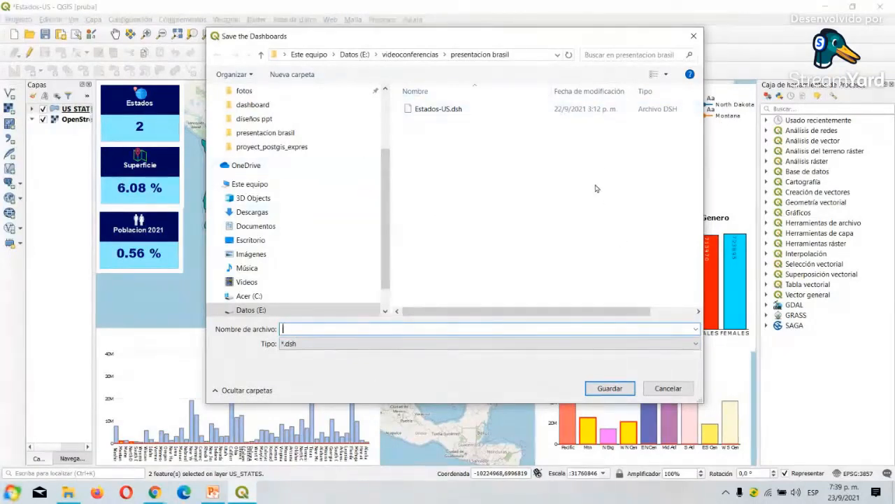
pyautogui.click(700, 35)
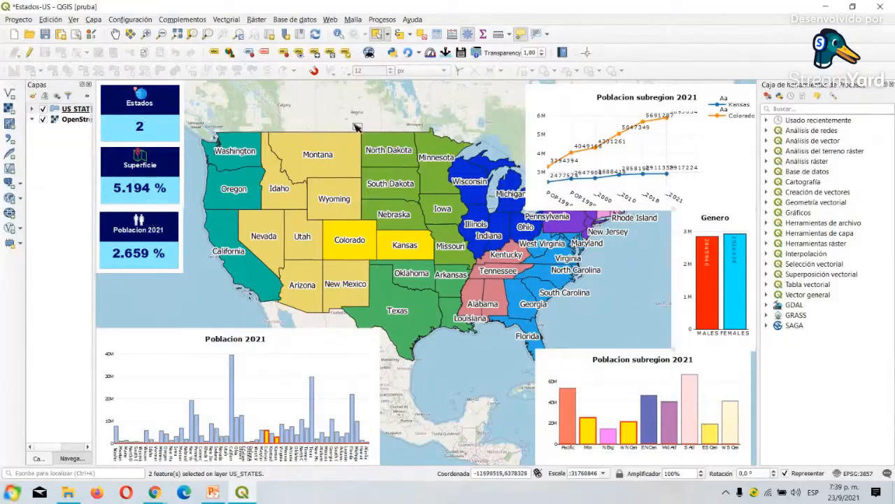
pyautogui.moveTo(413, 154)
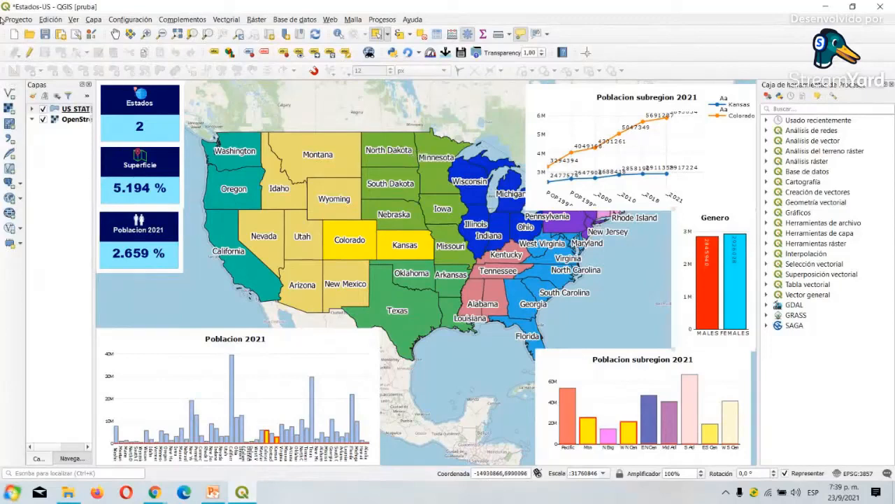
# Start a new project, discarding changes to the current one, and open the recent project catastro bolivia
pyautogui.hotkey('ctrl', 'n')
pyautogui.click(456, 263)
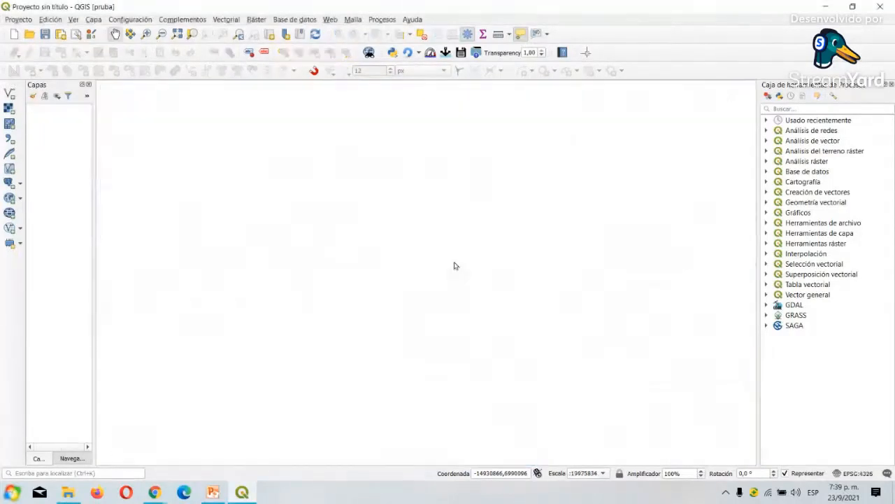
pyautogui.click(26, 20)
pyautogui.moveTo(109, 88)
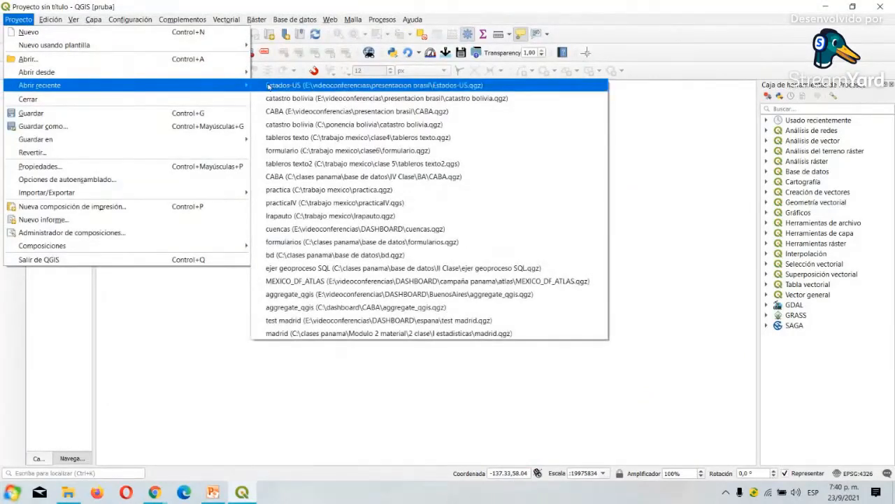
pyautogui.click(286, 100)
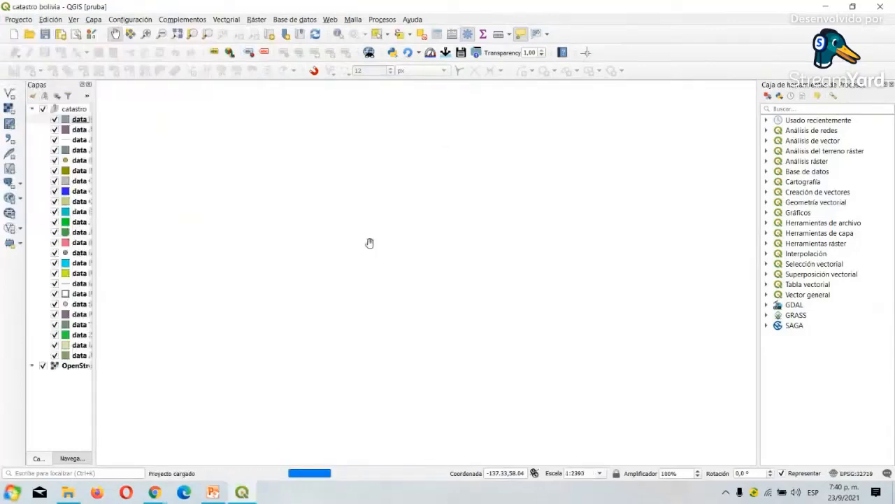
# Widen the layer list of the catastro bolivia project so the layer names can be read
pyautogui.scroll(-2, 398, 242)
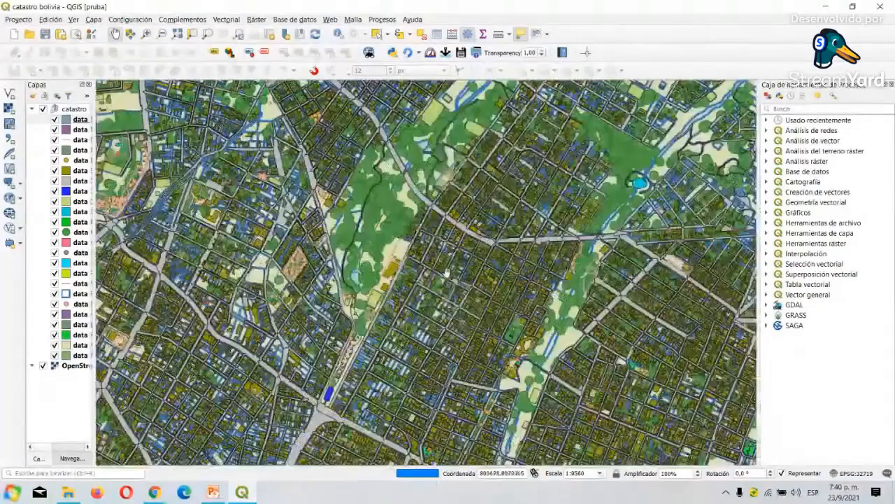
pyautogui.moveTo(446, 273); pyautogui.dragTo(379, 135)
pyautogui.moveTo(423, 199); pyautogui.dragTo(398, 321)
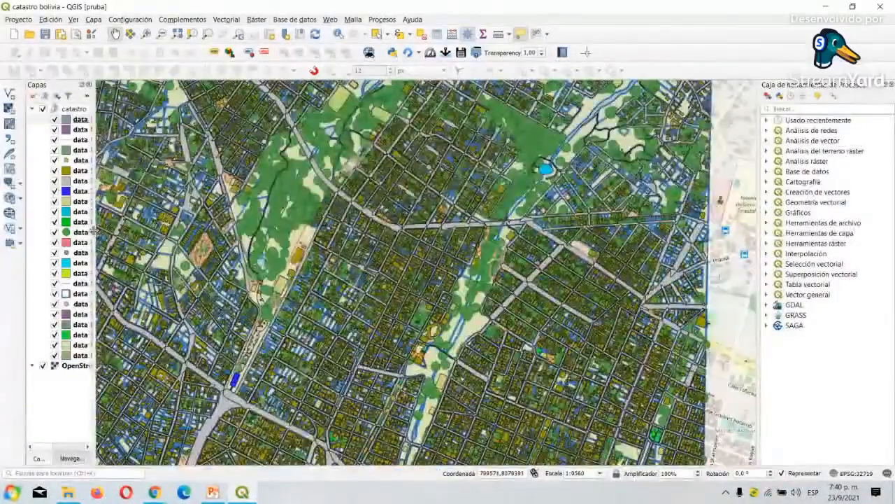
pyautogui.moveTo(94, 230); pyautogui.dragTo(146, 230)
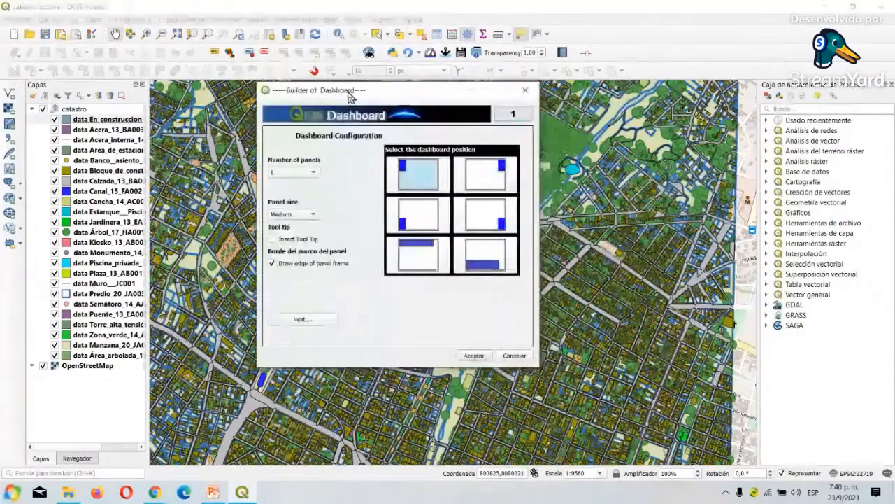
# Configure a new dashboard with five medium panels and continue to the first panel's settings
pyautogui.click(308, 174)
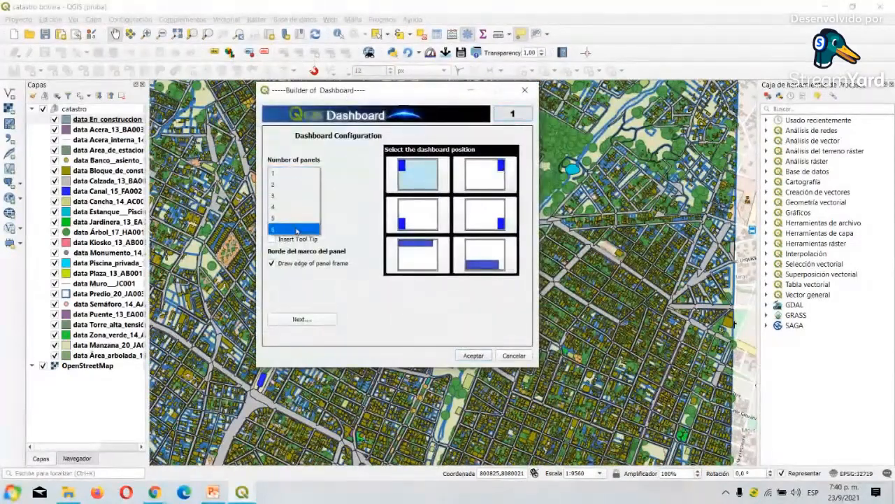
pyautogui.click(299, 218)
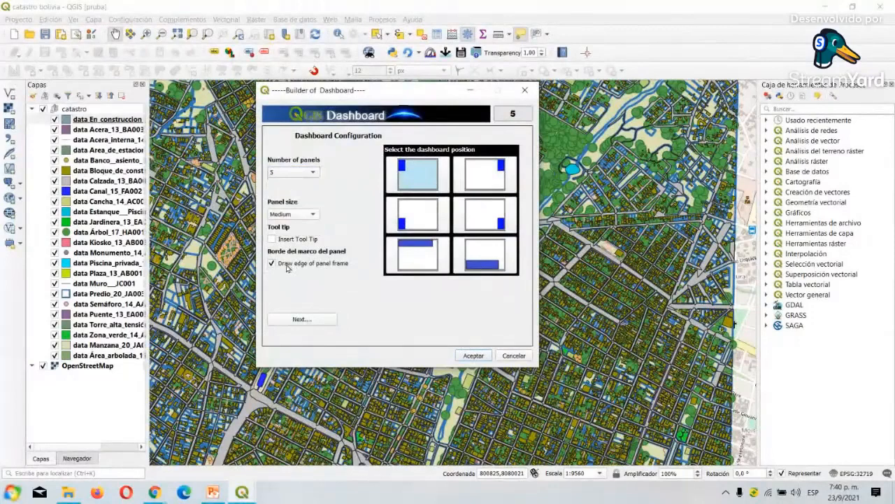
pyautogui.click(309, 317)
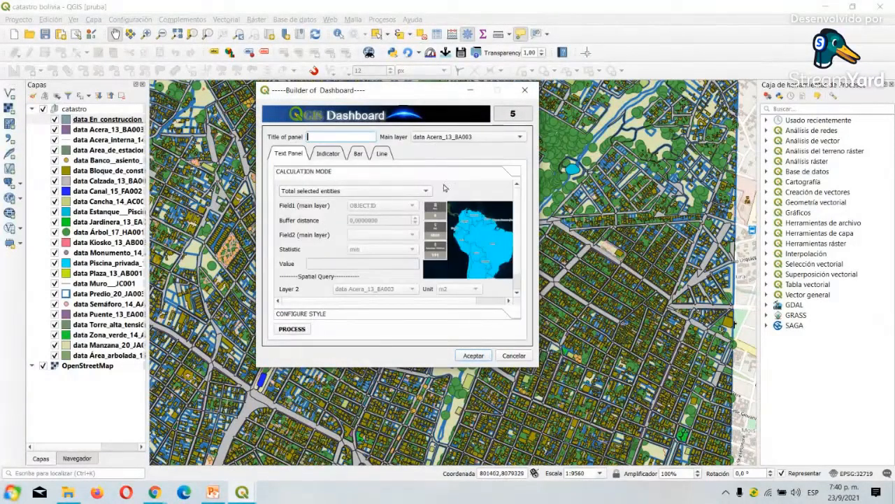
# Set up the first text panel with main layer data Manzana_20_JA002, Total selected entities calculation and the title Manzana
pyautogui.click(463, 139)
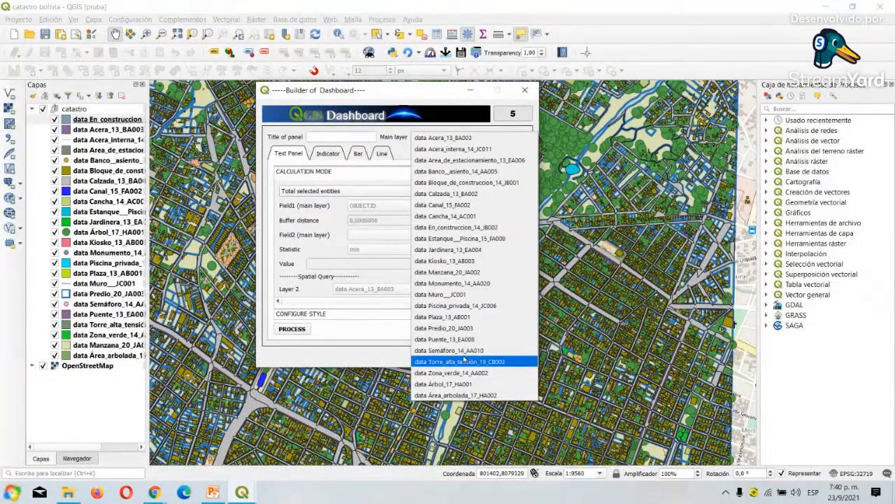
pyautogui.click(448, 272)
pyautogui.click(335, 191)
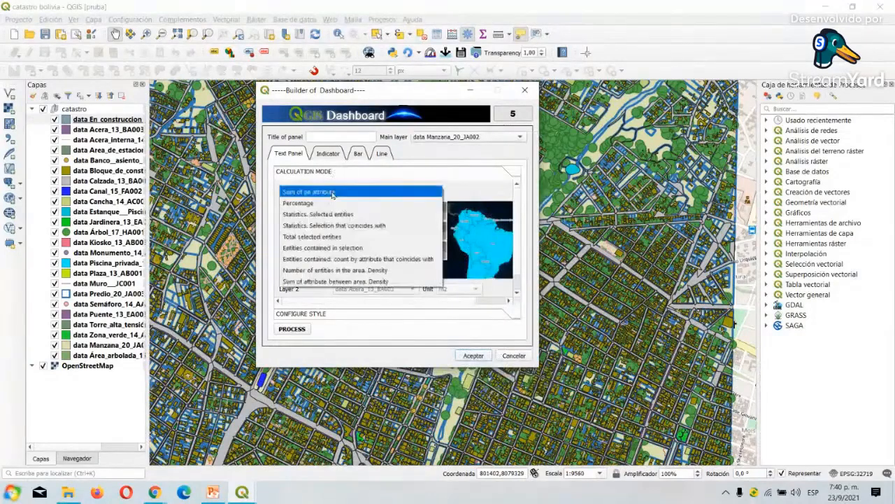
pyautogui.click(340, 238)
pyautogui.click(321, 134)
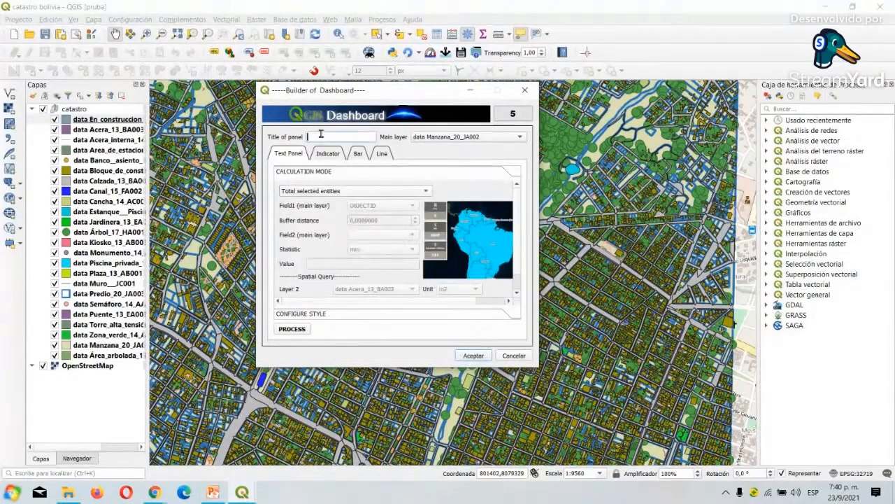
pyautogui.write('Manzana')
pyautogui.click(330, 191)
pyautogui.click(331, 192)
# Look at the calculation modes offered for the data Árbol_17_HA001 layer and set the main layer back to data Manzana_20_JA002
pyautogui.click(465, 138)
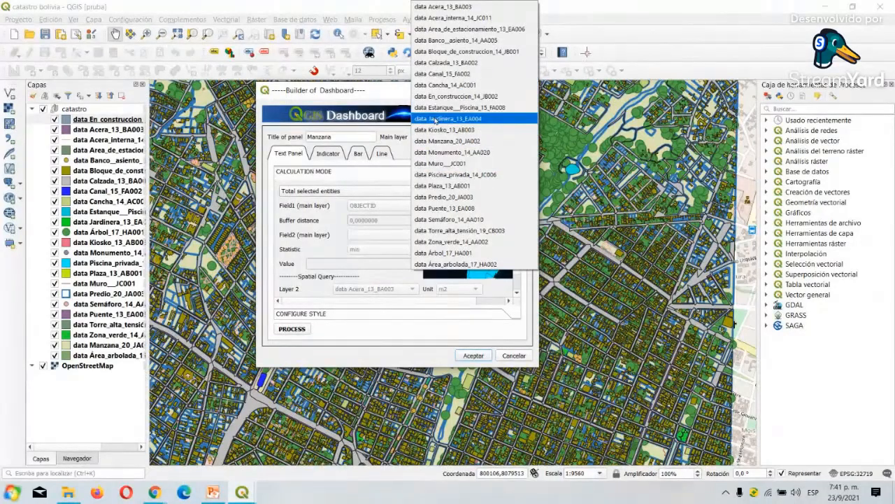
pyautogui.click(447, 252)
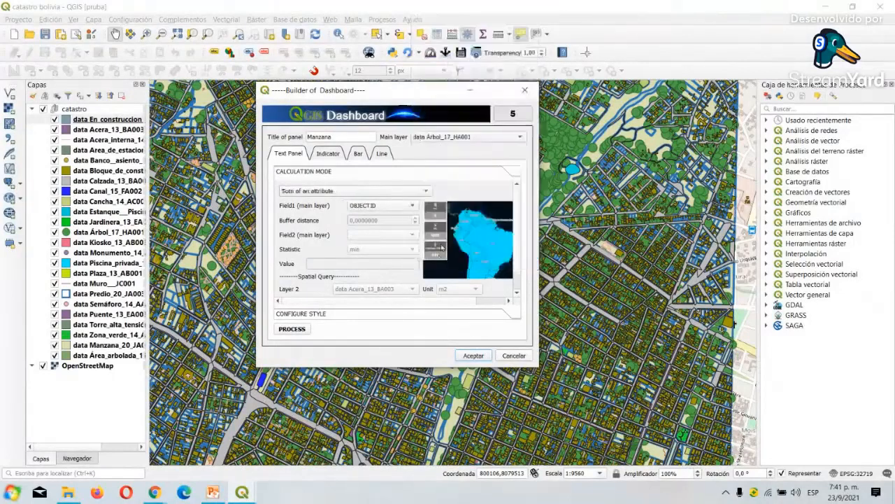
pyautogui.click(352, 191)
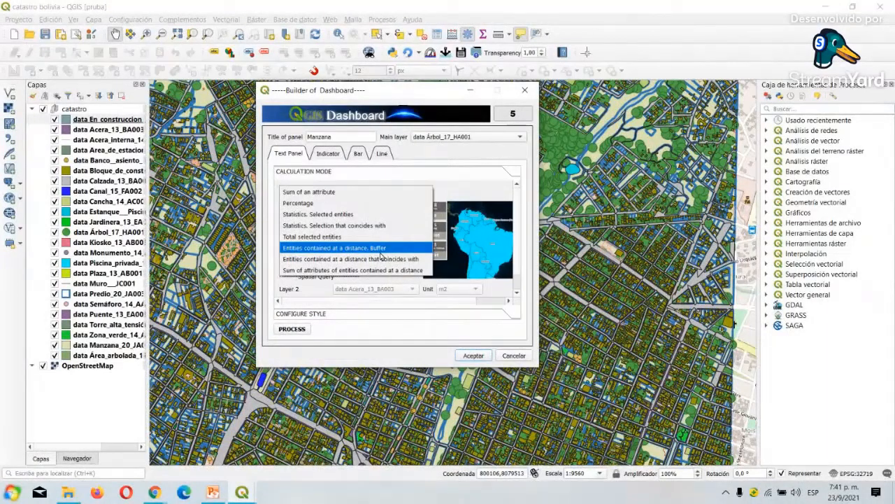
pyautogui.click(442, 154)
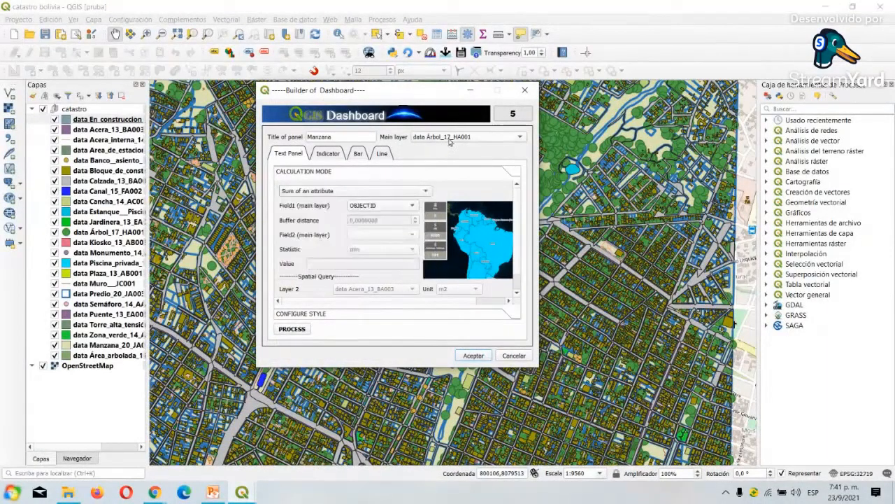
pyautogui.click(451, 139)
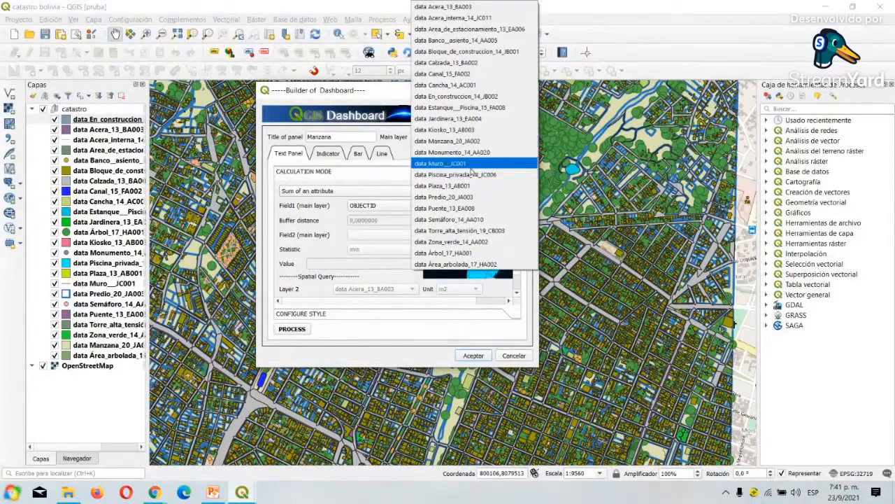
pyautogui.click(453, 141)
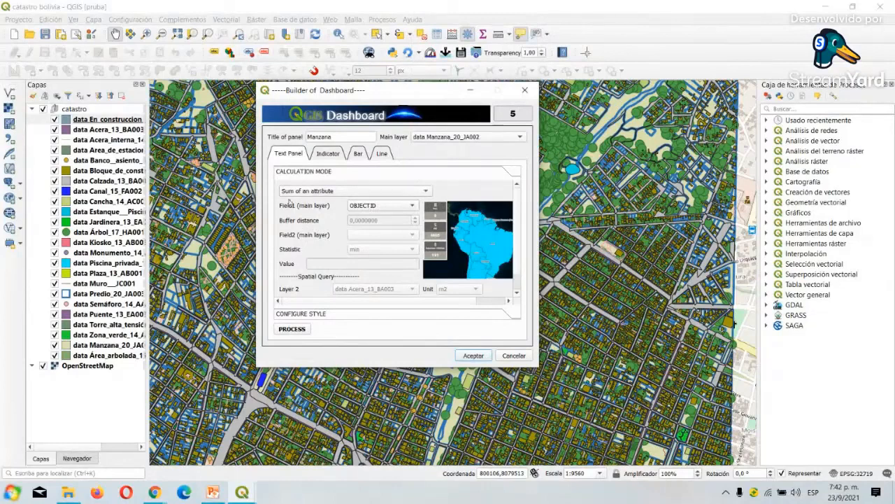
# Style the Manzana panel as One frame with a dark green title background, using a green value of 142
pyautogui.click(319, 316)
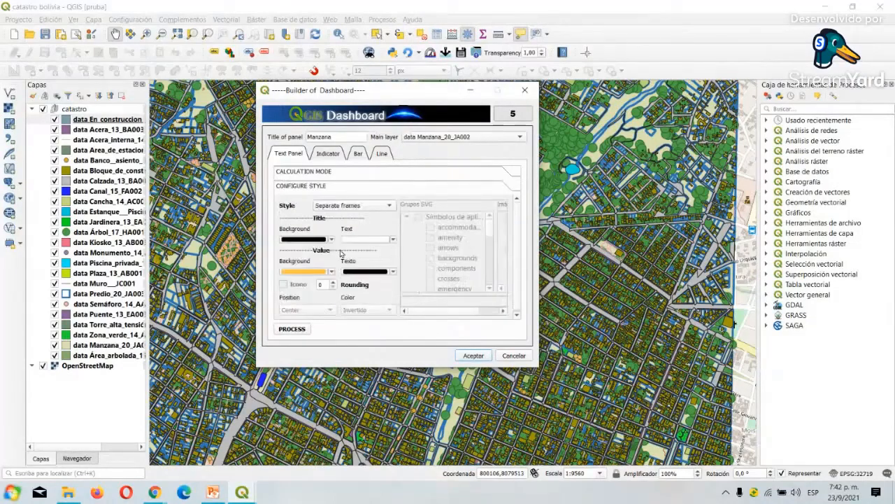
pyautogui.click(364, 206)
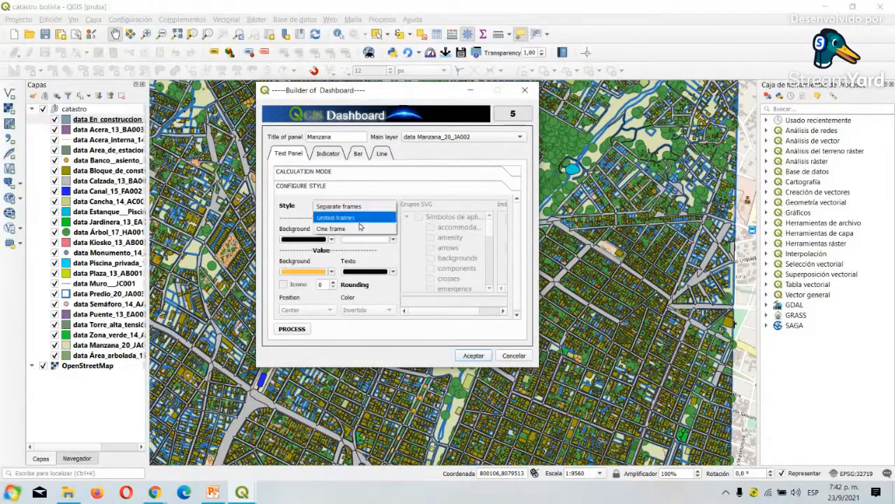
pyautogui.click(354, 229)
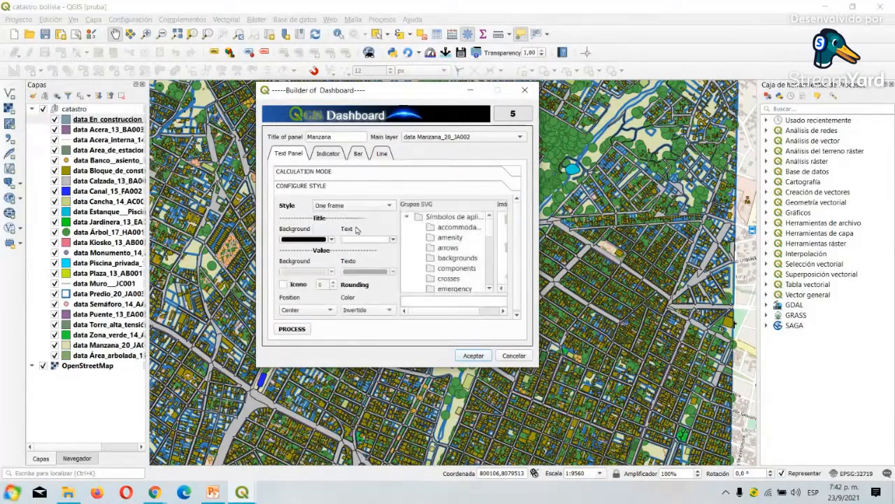
pyautogui.click(310, 239)
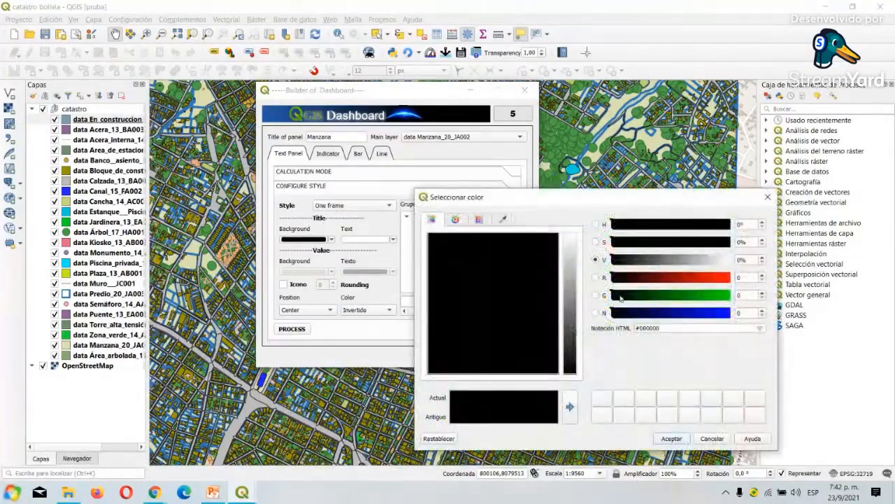
pyautogui.click(679, 299)
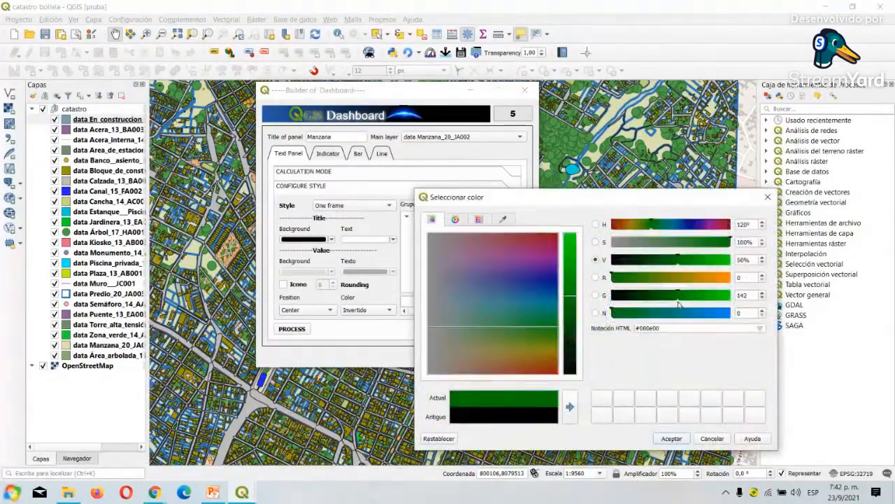
pyautogui.click(672, 439)
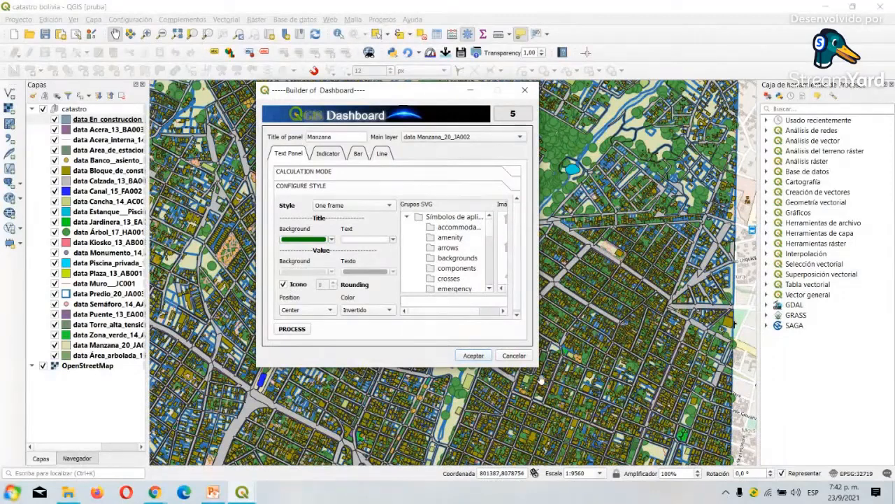
# Give the Manzana panel the 001-mapa.svg icon from the iconografía1 group in Normal colour and process the panel
pyautogui.moveTo(541, 380); pyautogui.dragTo(691, 393)
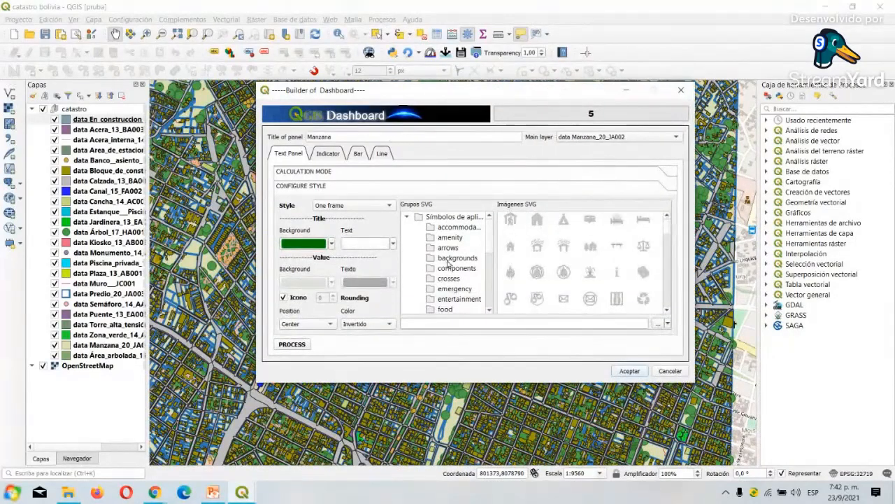
pyautogui.scroll(-3, 449, 264)
pyautogui.click(456, 268)
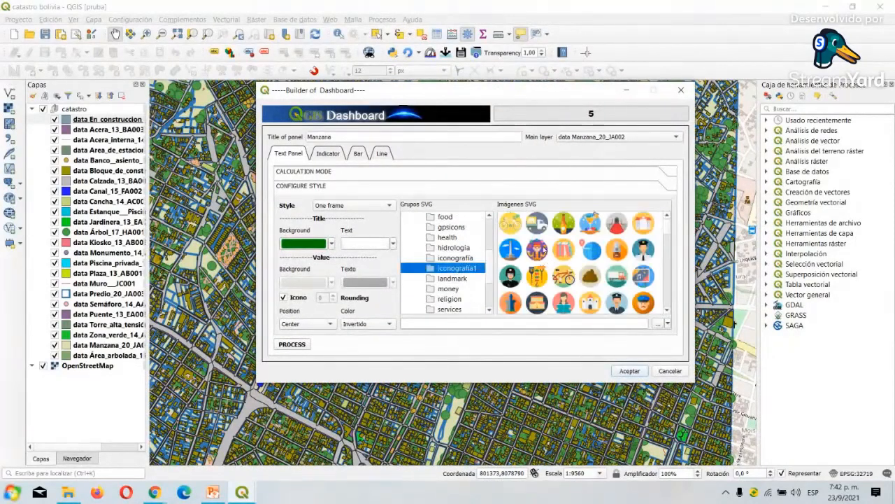
pyautogui.click(591, 251)
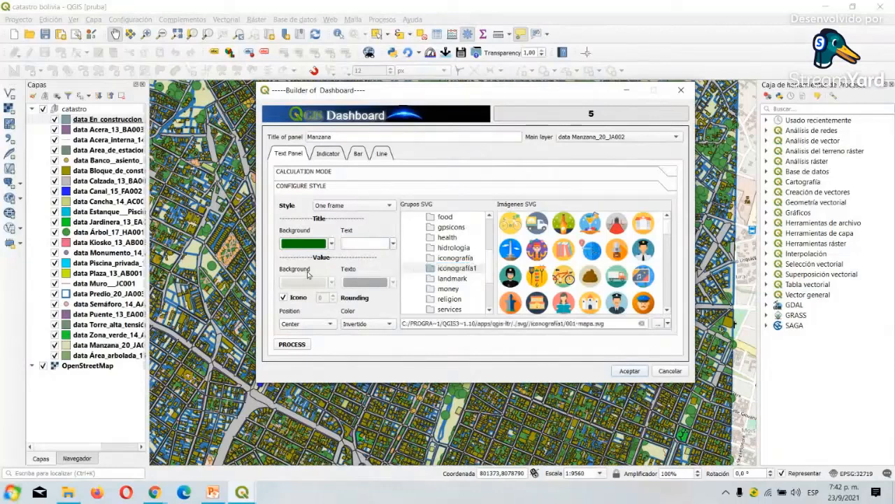
pyautogui.click(371, 324)
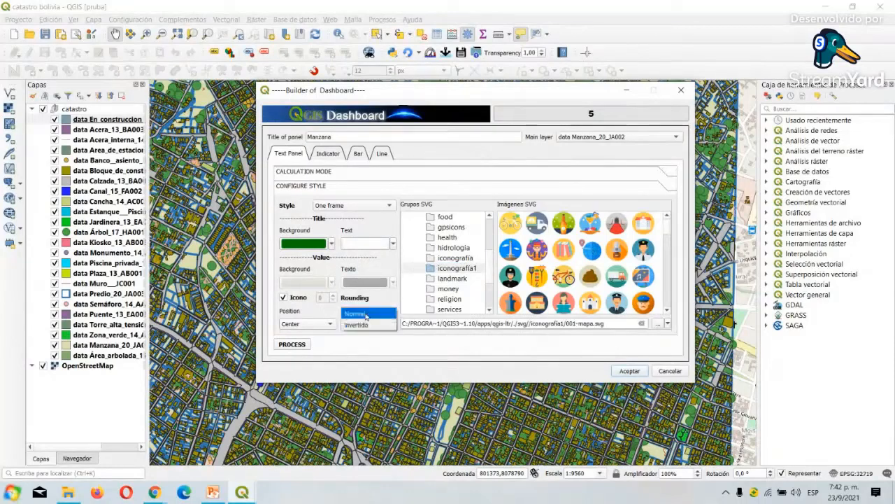
pyautogui.click(366, 315)
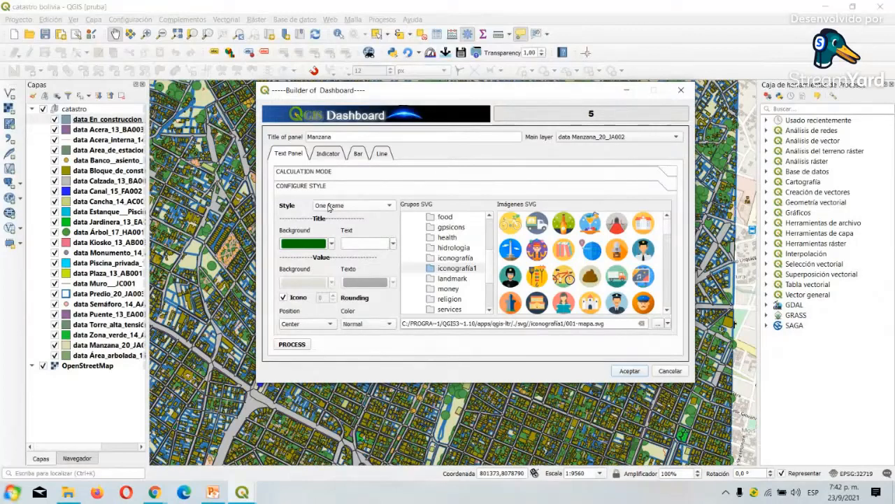
# Define the second panel as a Percentage of the SUPERFICIE field and title it Superficie
pyautogui.click(341, 172)
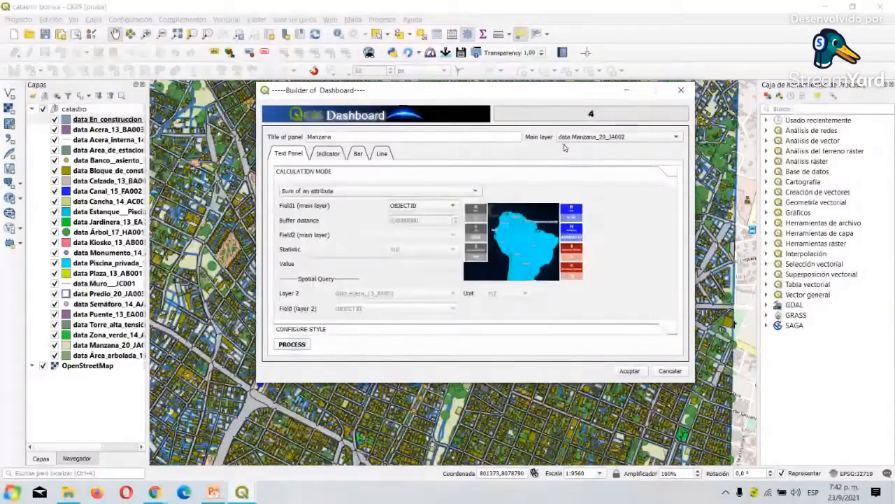
pyautogui.click(378, 190)
pyautogui.click(315, 201)
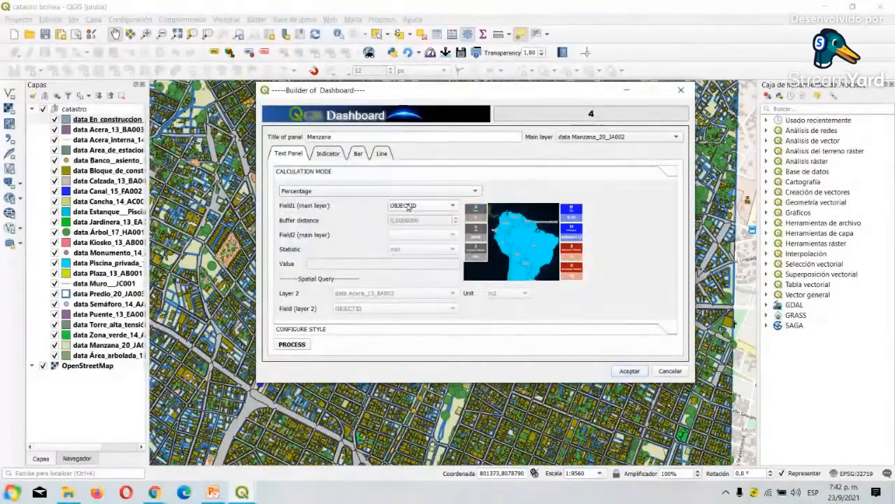
pyautogui.click(413, 206)
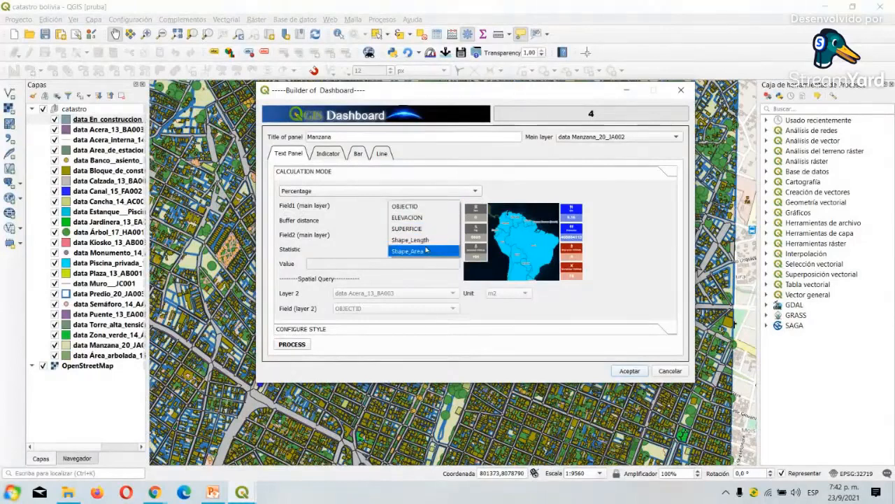
pyautogui.click(423, 231)
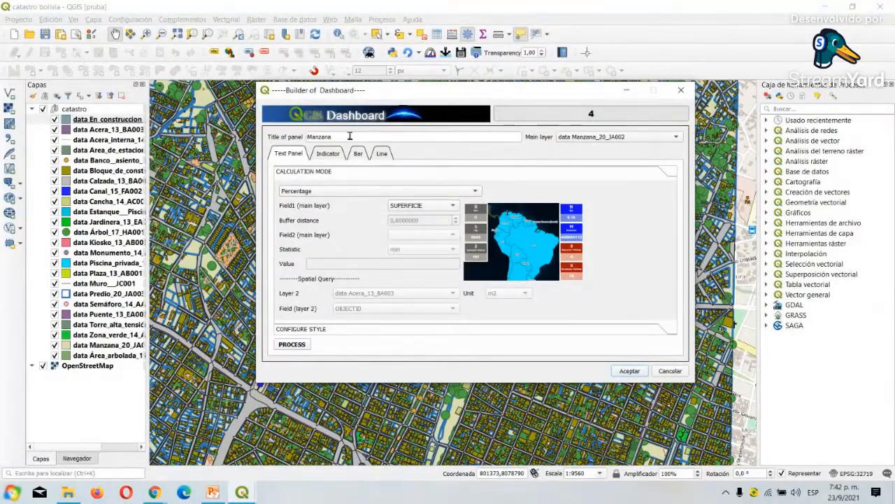
pyautogui.moveTo(351, 137); pyautogui.dragTo(259, 138)
pyautogui.press('capslock')
pyautogui.write('S')
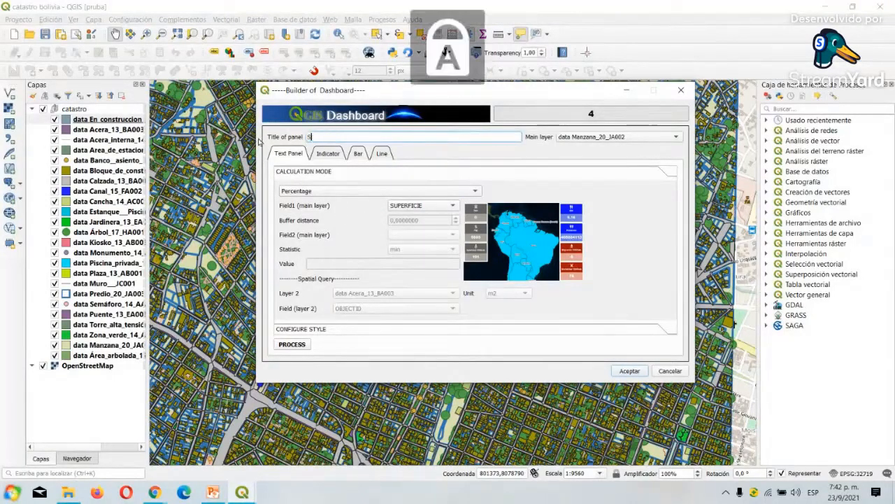
pyautogui.press('capslock')
pyautogui.write('uperficie')
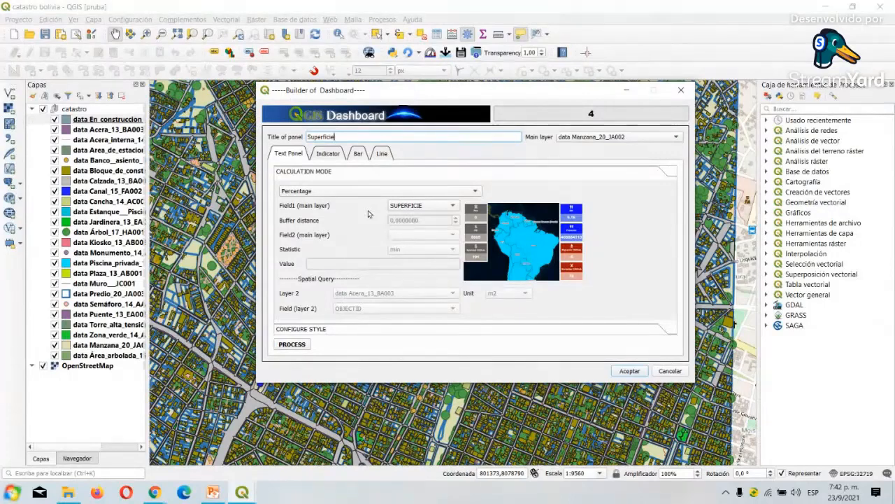
# Give the Superficie panel the 002-mapas-y-localizacion.svg icon in the Left position and process the panel
pyautogui.click(319, 328)
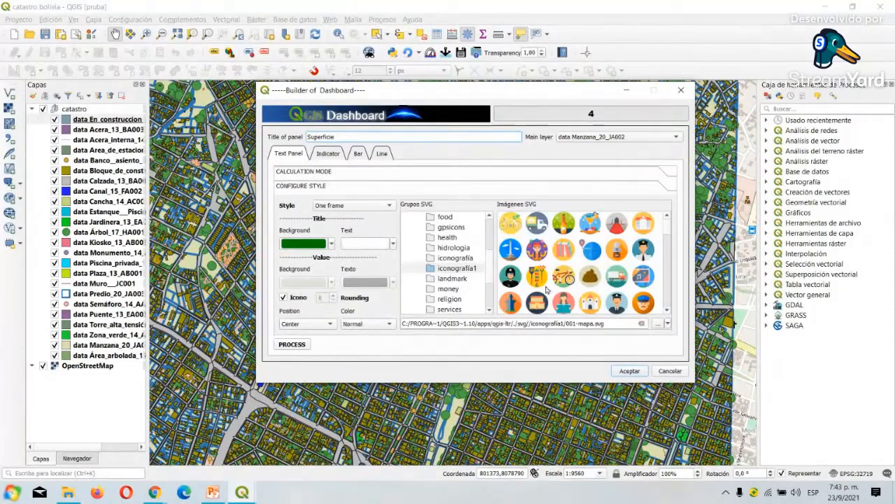
pyautogui.scroll(-2, 663, 281)
pyautogui.scroll(-2, 662, 281)
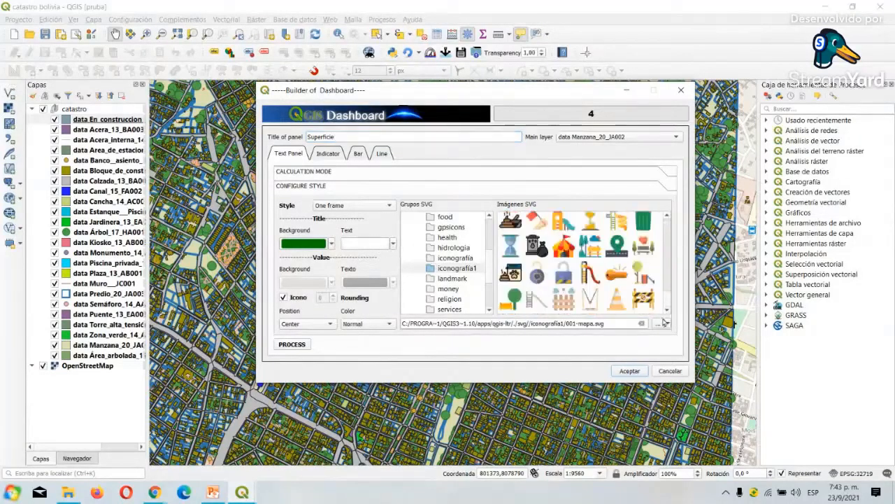
pyautogui.scroll(-2, 586, 278)
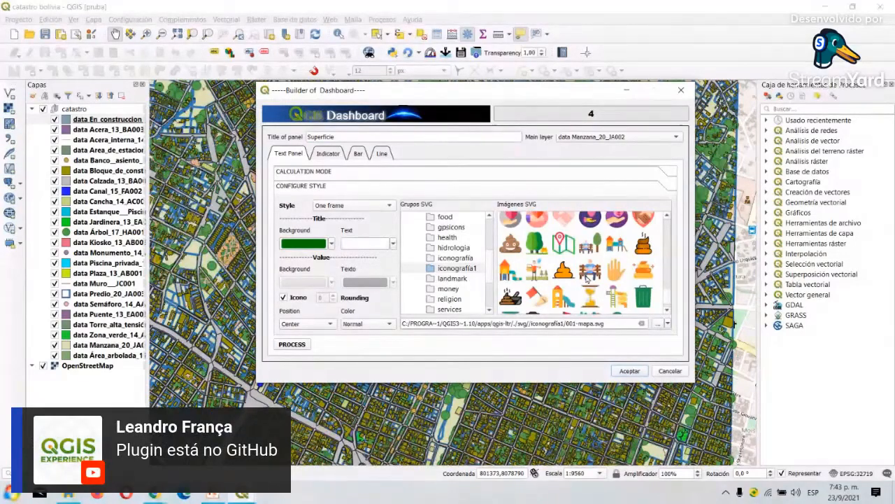
pyautogui.click(586, 278)
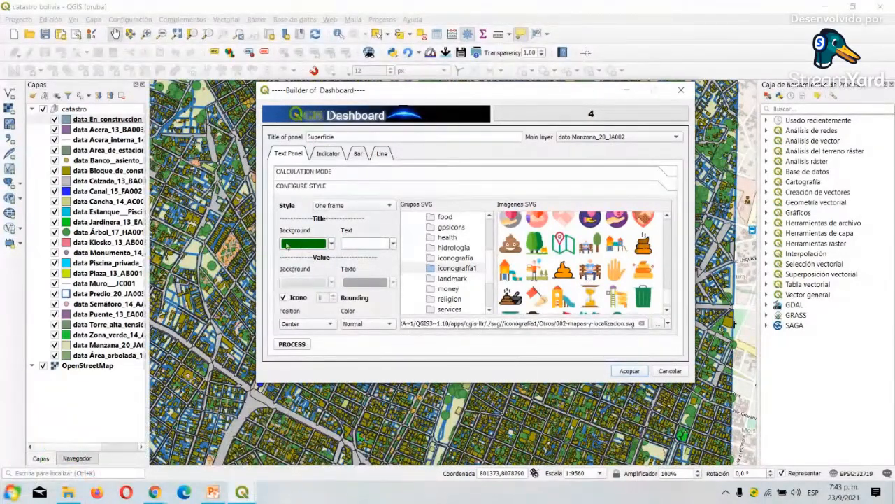
pyautogui.click(332, 326)
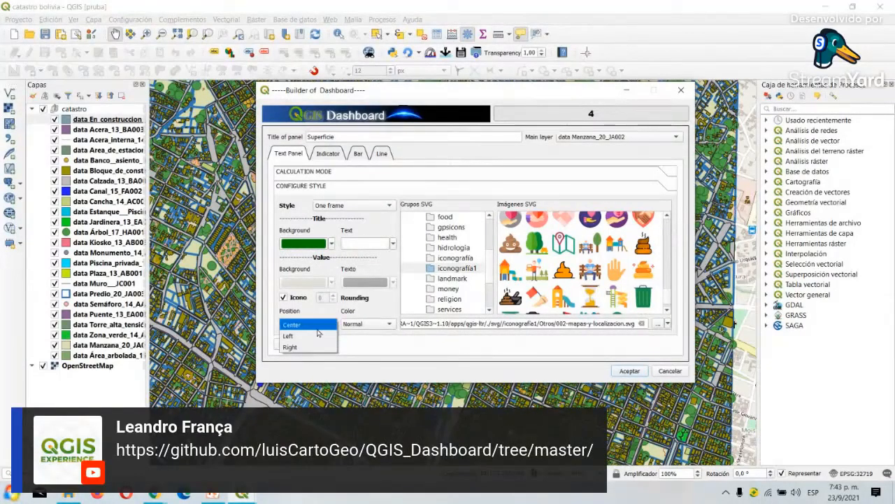
pyautogui.click(316, 335)
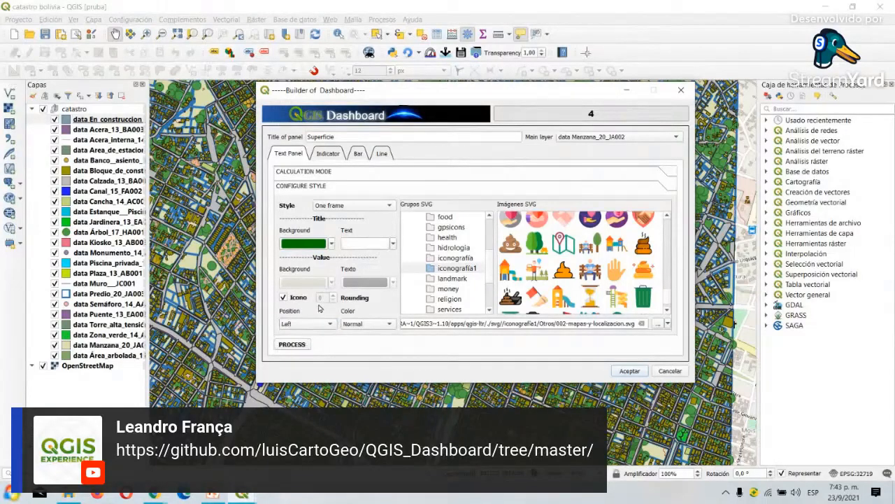
pyautogui.click(297, 344)
# Define the third panel as Entities contained in selection with data Árbol_17_HA001 as Layer 2 and title it Arboles
pyautogui.click(334, 172)
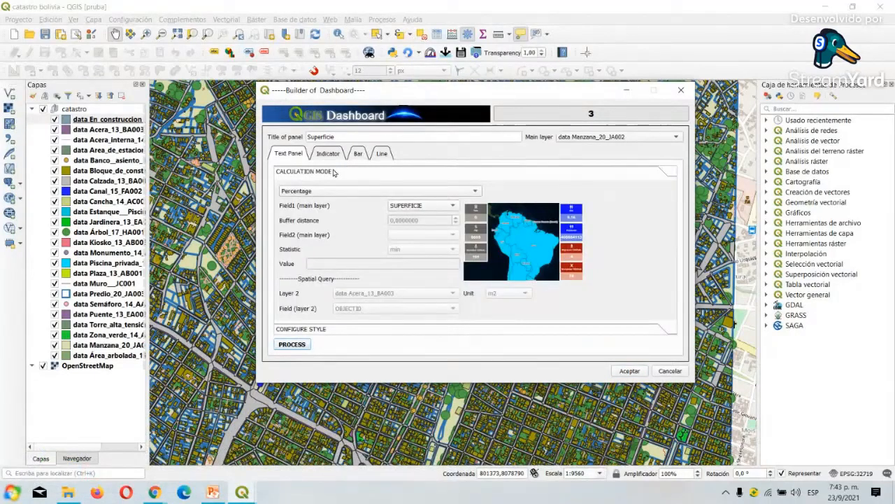
pyautogui.click(333, 191)
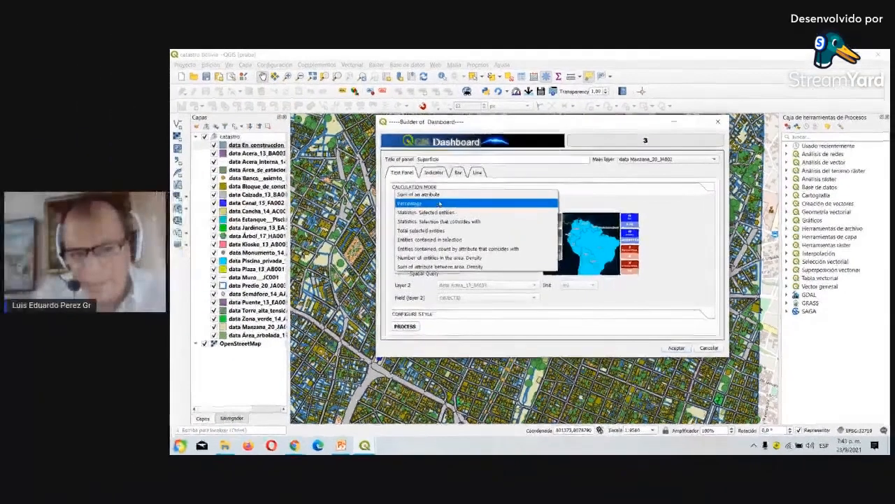
pyautogui.click(468, 235)
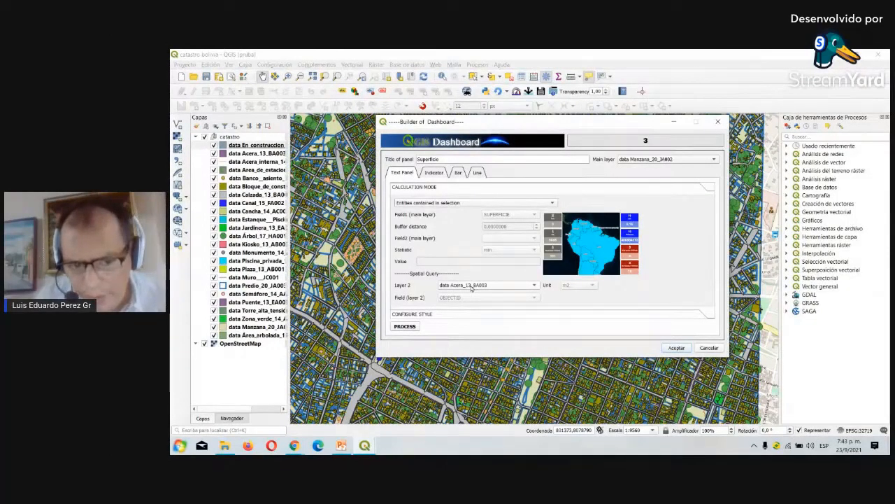
pyautogui.click(471, 288)
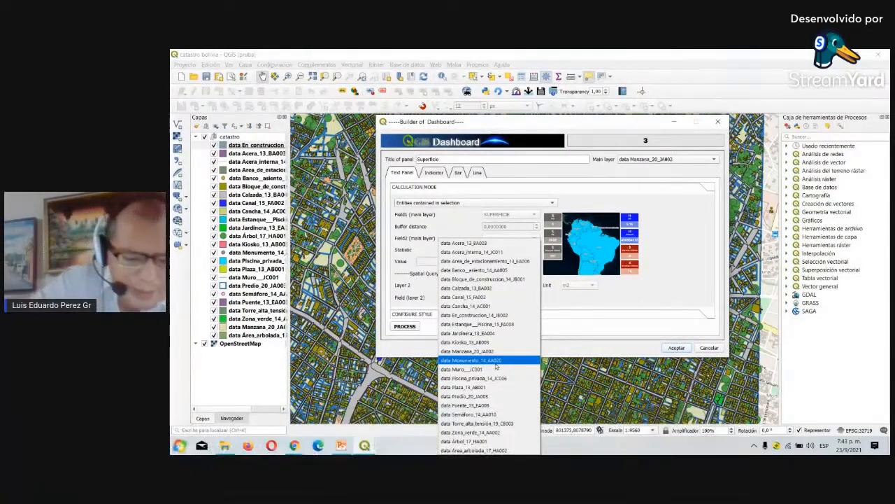
pyautogui.click(464, 441)
pyautogui.moveTo(442, 160); pyautogui.dragTo(355, 158)
pyautogui.write('A')
pyautogui.press('capslock')
pyautogui.write('rboles')
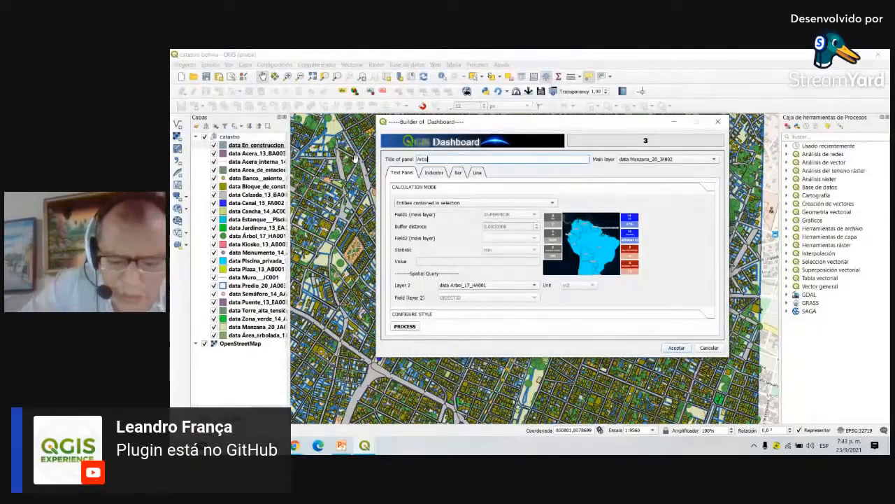
# Give the Arboles panel the 001-parque-5.svg icon from the iconografía1 group and process the panel
pyautogui.click(440, 315)
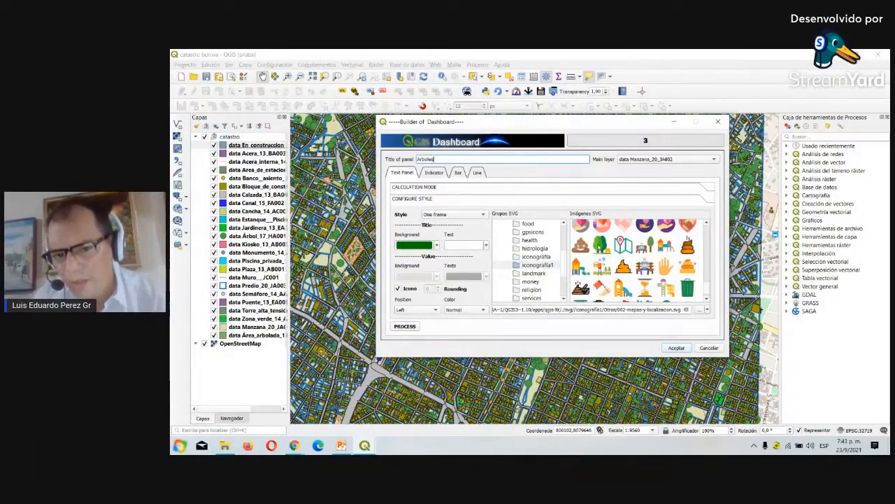
pyautogui.click(602, 247)
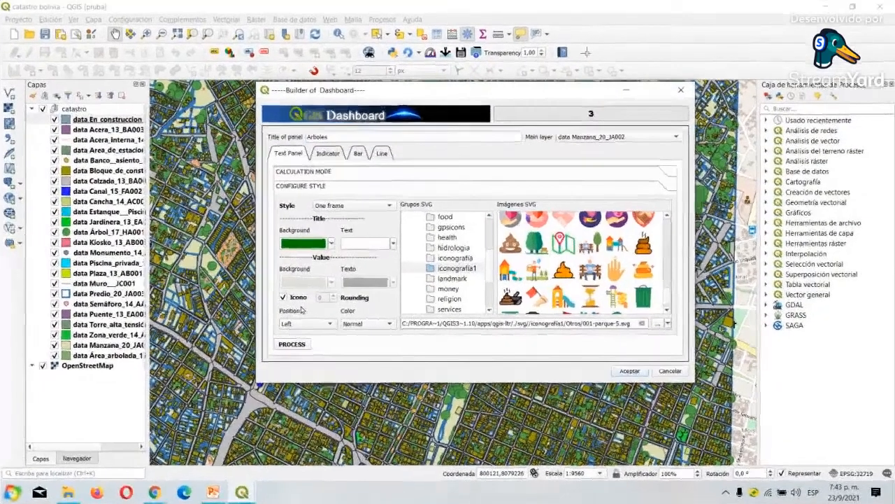
pyautogui.click(346, 173)
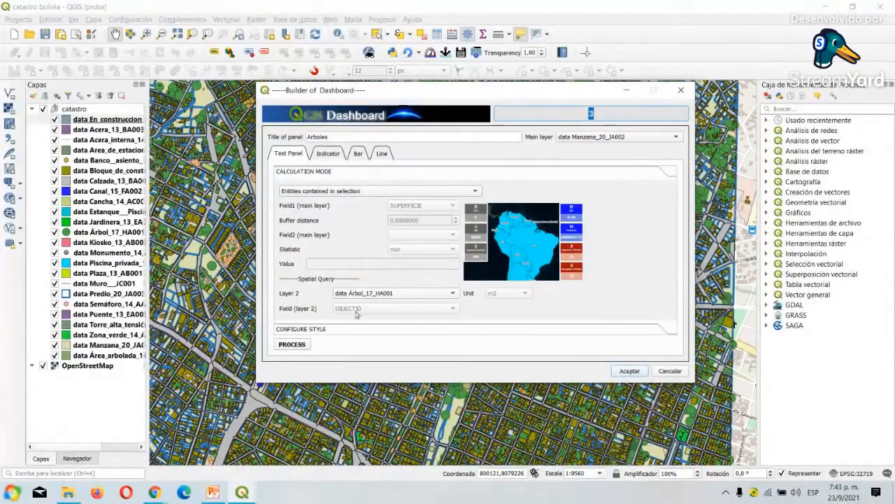
pyautogui.click(299, 347)
# Set Layer 2 of the fourth panel to data Predio_20_JA003 and title the panel Parcelas
pyautogui.click(363, 293)
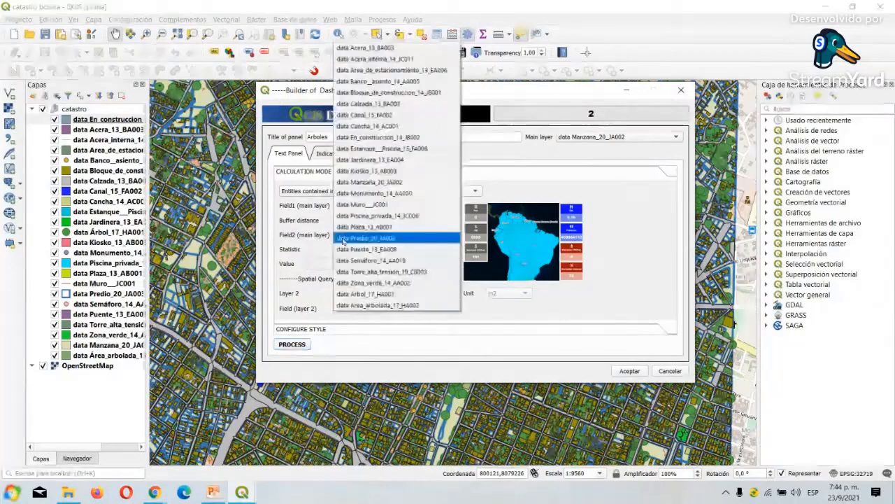
pyautogui.click(380, 231)
pyautogui.doubleClick(329, 136)
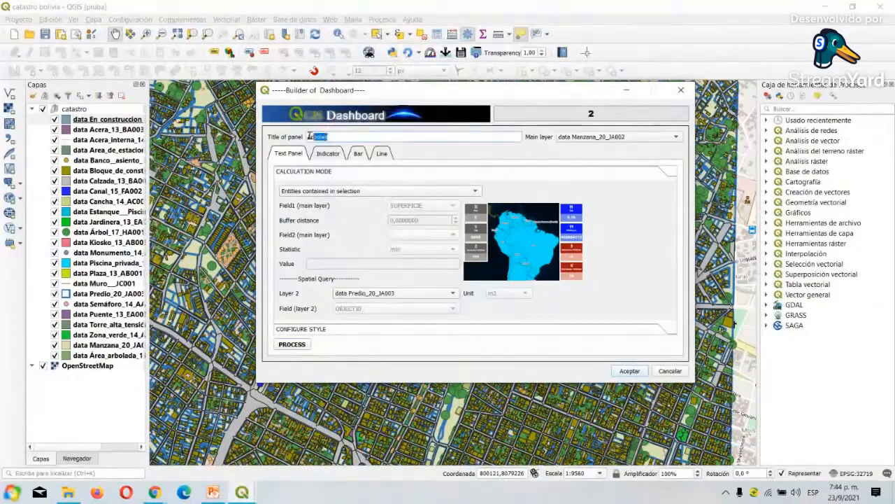
pyautogui.write('P')
pyautogui.press('capslock')
pyautogui.press('capslock')
pyautogui.write('arcelas')
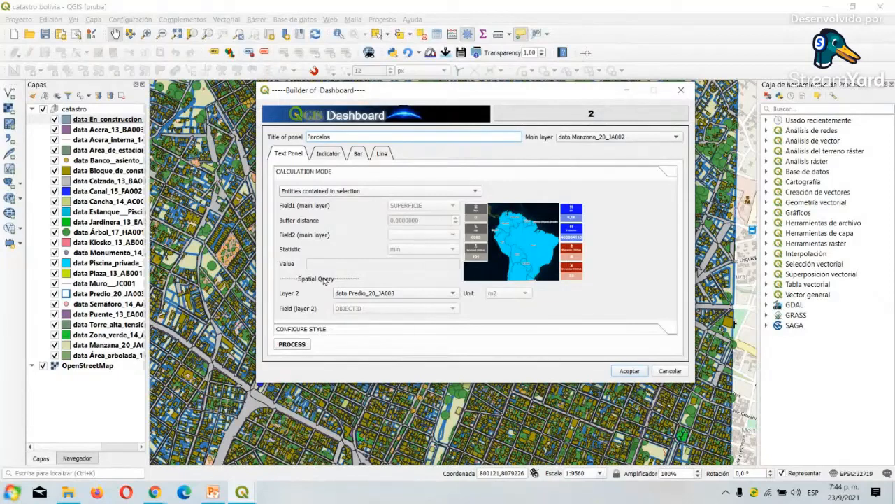
# Give the Parcelas panel the 003-guirnalda.svg icon from the iconografía1 group and process the panel
pyautogui.click(300, 329)
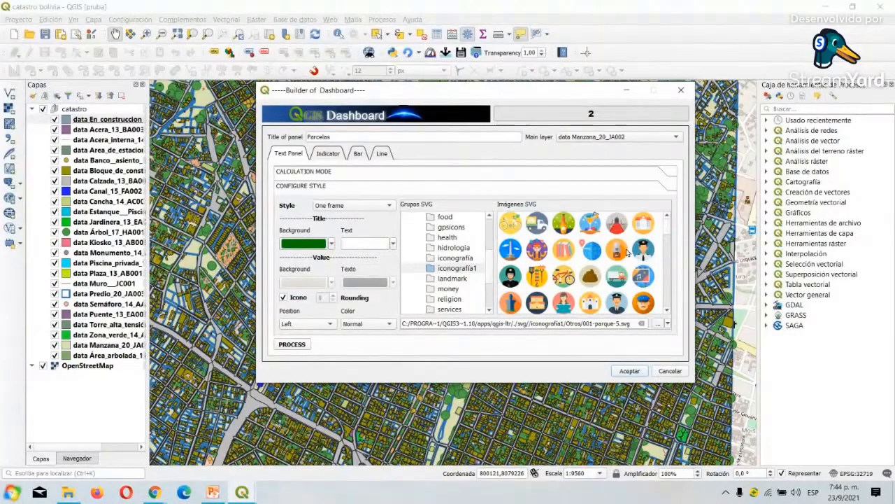
pyautogui.scroll(-1, 627, 253)
pyautogui.click(537, 252)
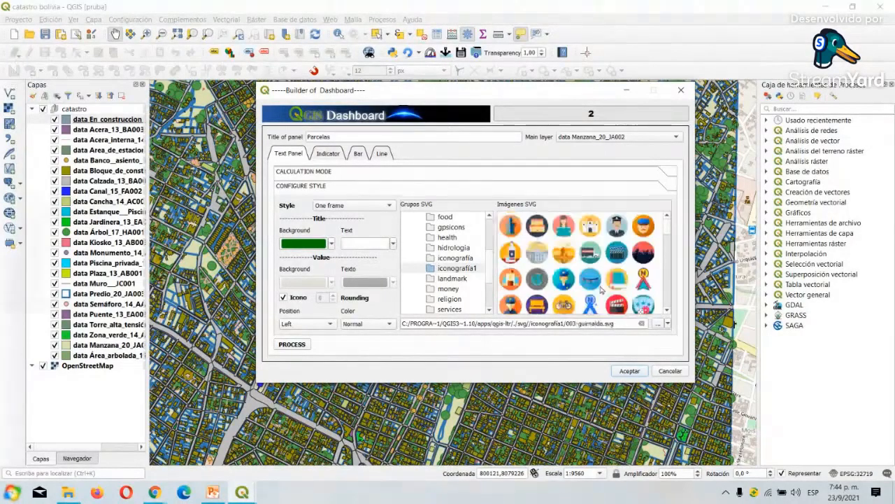
pyautogui.click(405, 326)
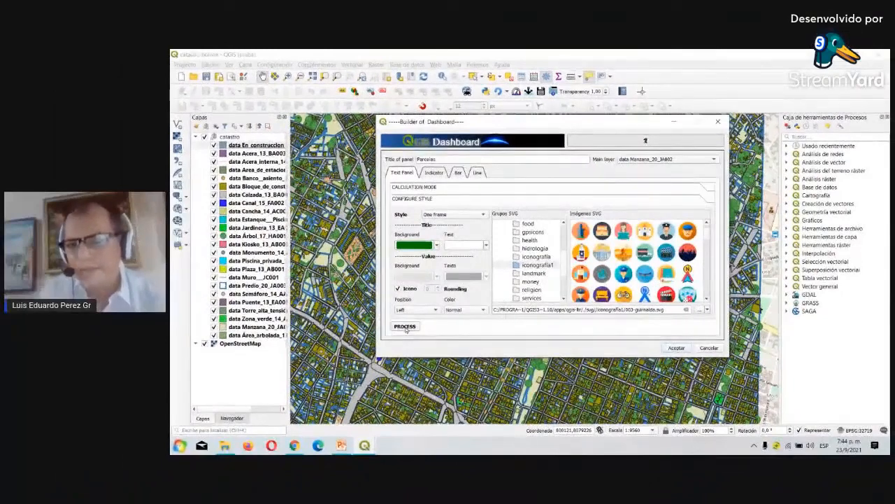
# Set Layer 2 of the fifth panel to data Kiosko_13_AB003 and select the panel's title text for replacement
pyautogui.click(432, 189)
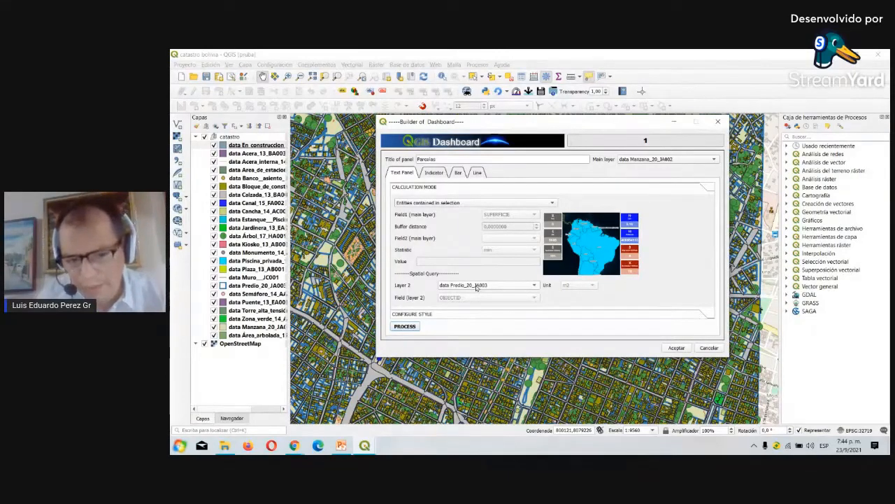
pyautogui.click(476, 286)
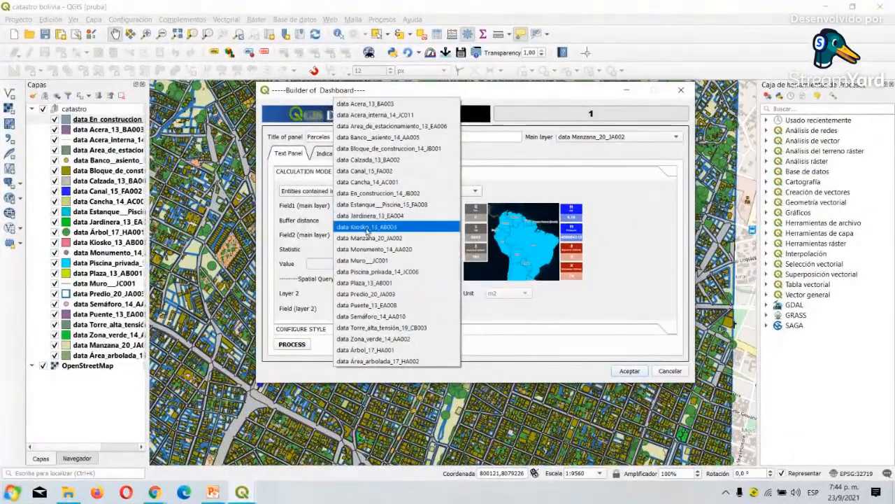
pyautogui.click(367, 227)
pyautogui.moveTo(342, 136); pyautogui.dragTo(236, 128)
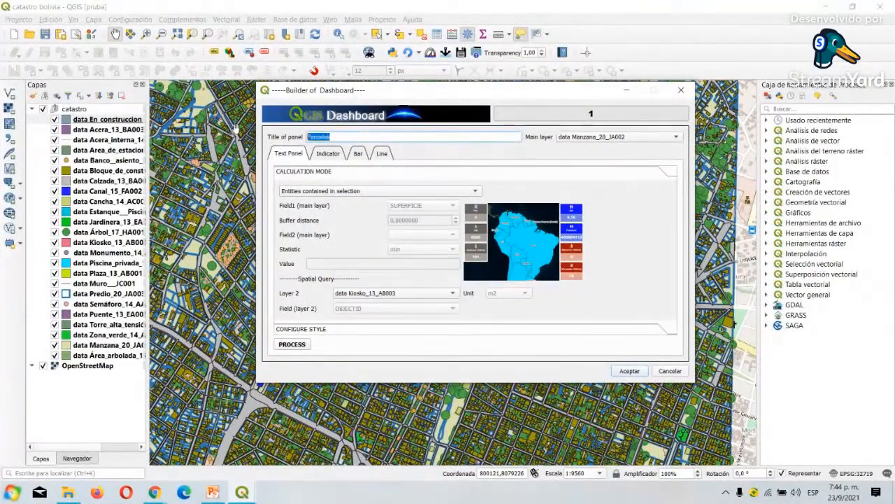
pyautogui.press('capslock')
pyautogui.write('K')
pyautogui.press('capslock')
pyautogui.write('i')
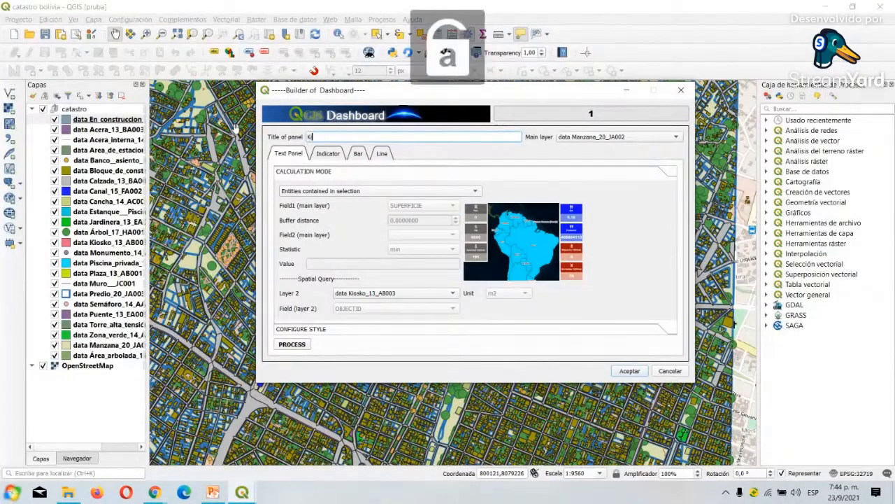
pyautogui.write('osk')
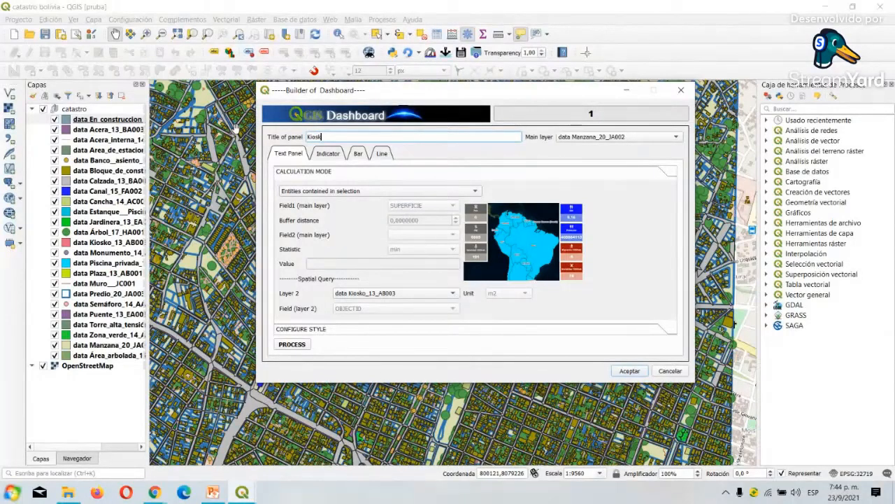
pyautogui.press('BackSpace')
pyautogui.press('BackSpace')
pyautogui.press('BackSpace')
pyautogui.press('BackSpace')
pyautogui.press('BackSpace')
# Title the fifth panel Tienda
pyautogui.press('capslock')
pyautogui.write('T')
pyautogui.press('capslock')
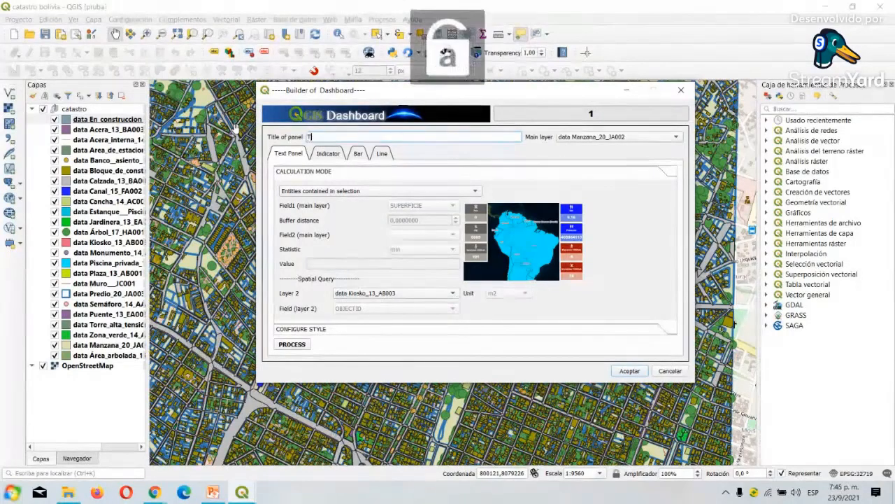
pyautogui.write('ienda')
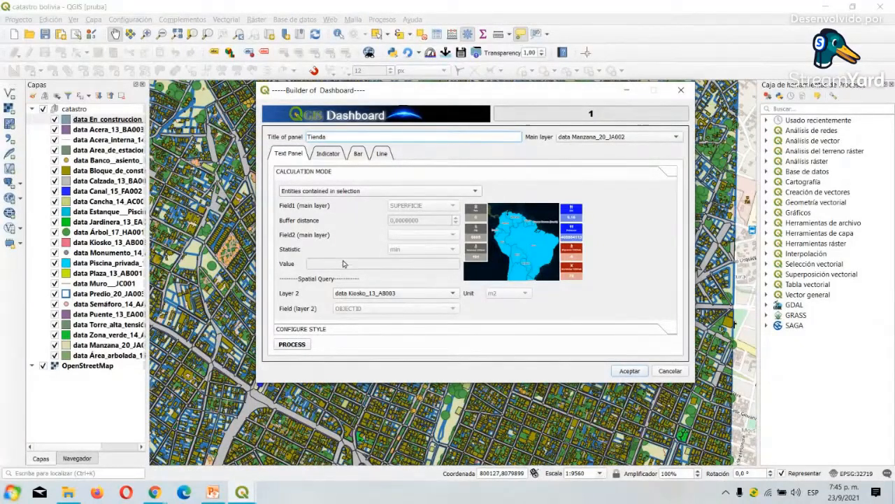
# Process the Tienda panel with the 001-coctel.svg icon from the iconografía1 group and generate the dashboard
pyautogui.click(315, 330)
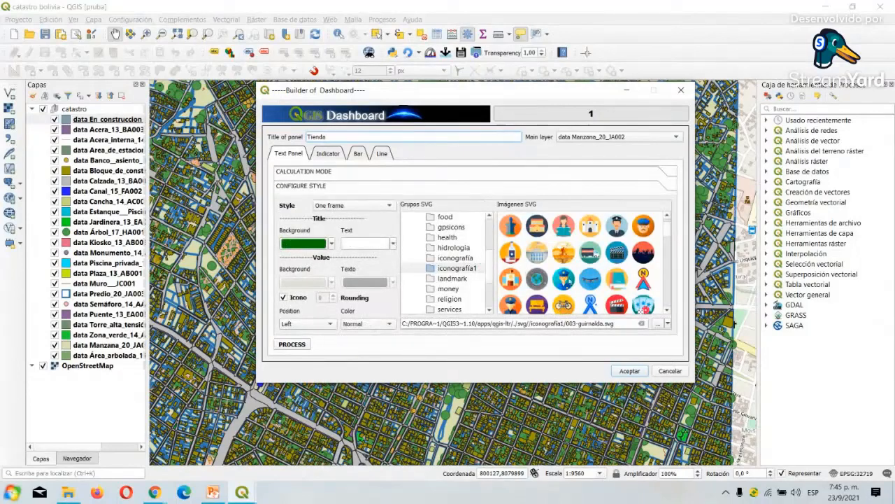
pyautogui.scroll(1, 613, 263)
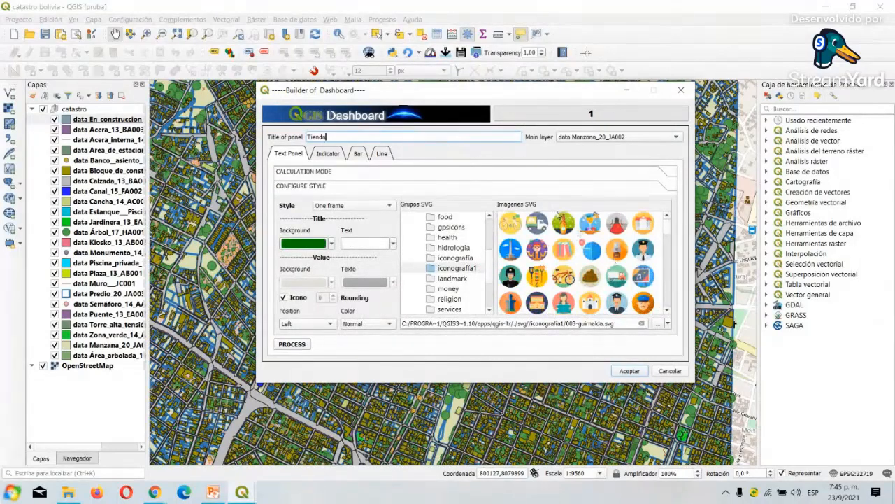
pyautogui.click(590, 222)
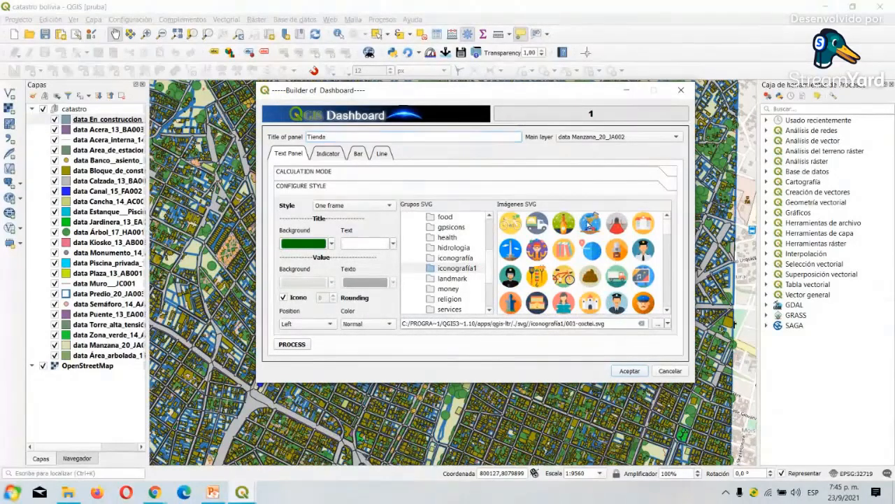
pyautogui.click(291, 344)
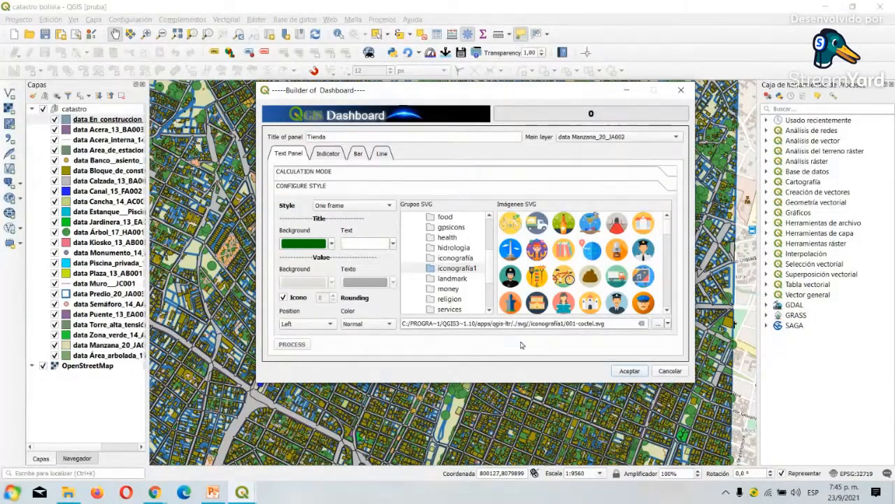
pyautogui.click(627, 371)
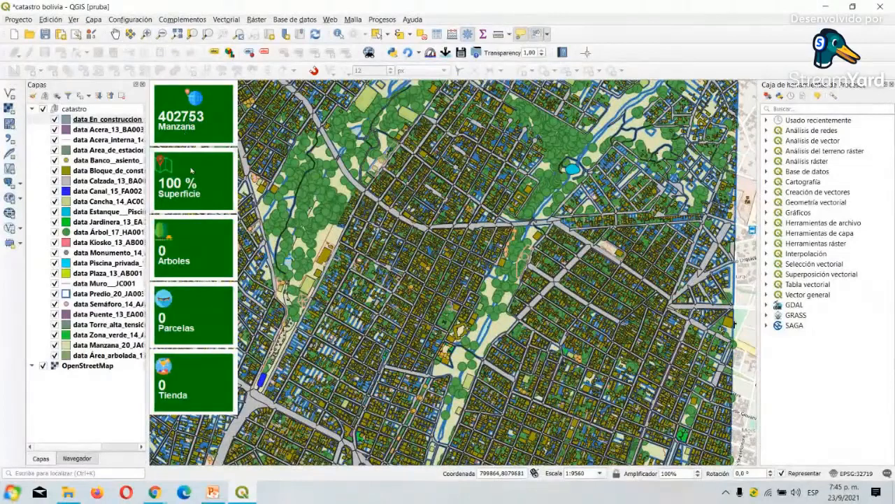
# Move the Superficie, Arboles, Parcelas and Tienda panels upward on the map to stack them closer together
pyautogui.moveTo(192, 167); pyautogui.dragTo(191, 161)
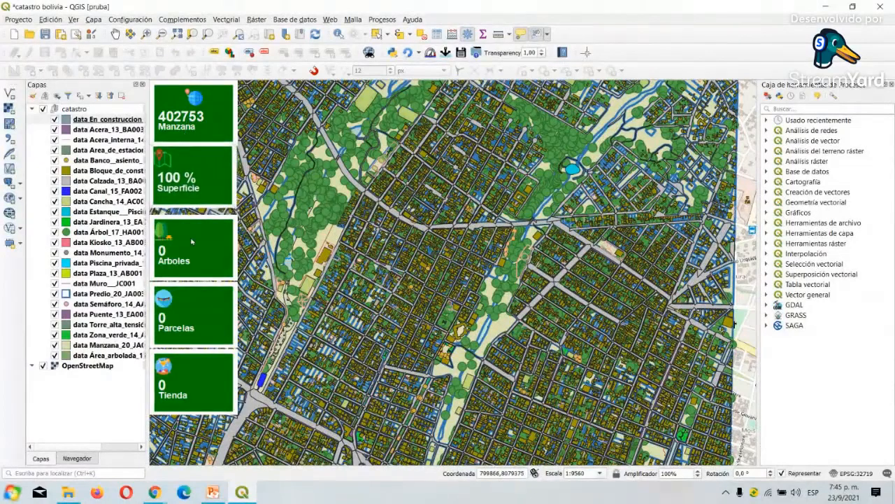
pyautogui.moveTo(198, 240); pyautogui.dragTo(197, 233)
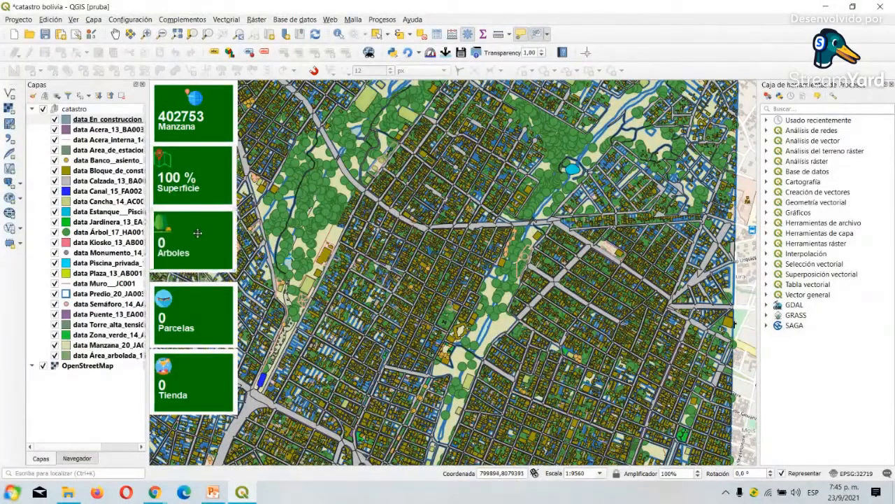
pyautogui.doubleClick(204, 303)
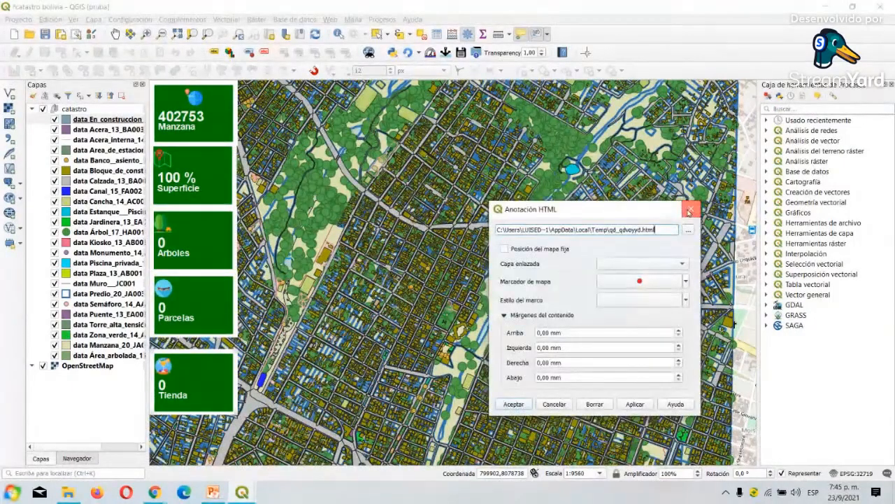
pyautogui.click(689, 205)
pyautogui.moveTo(203, 367); pyautogui.dragTo(201, 351)
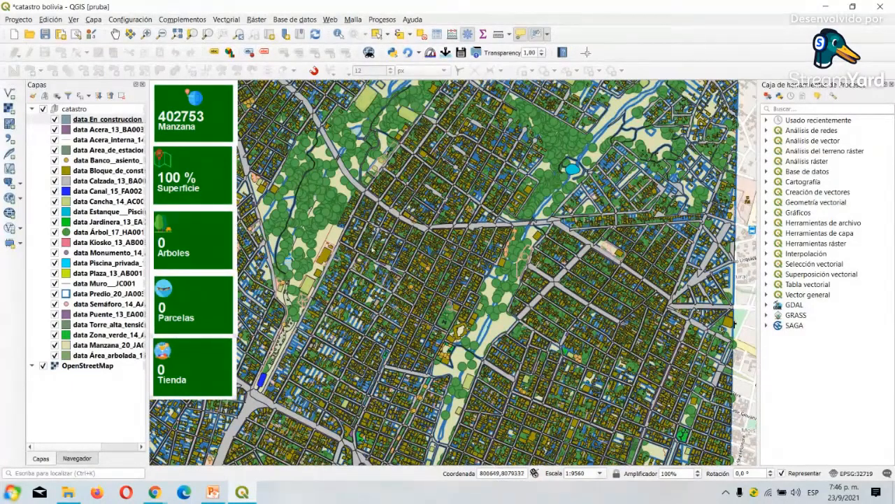
# Select a single block of the data Manzana_20_JA002 layer on the map to update the dashboard panels
pyautogui.scroll(1, 385, 246)
pyautogui.scroll(2, 387, 246)
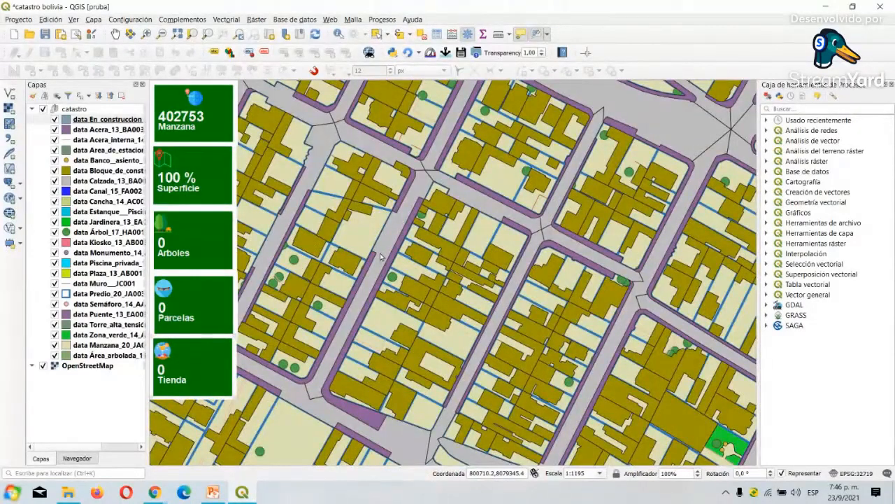
pyautogui.scroll(-2, 381, 257)
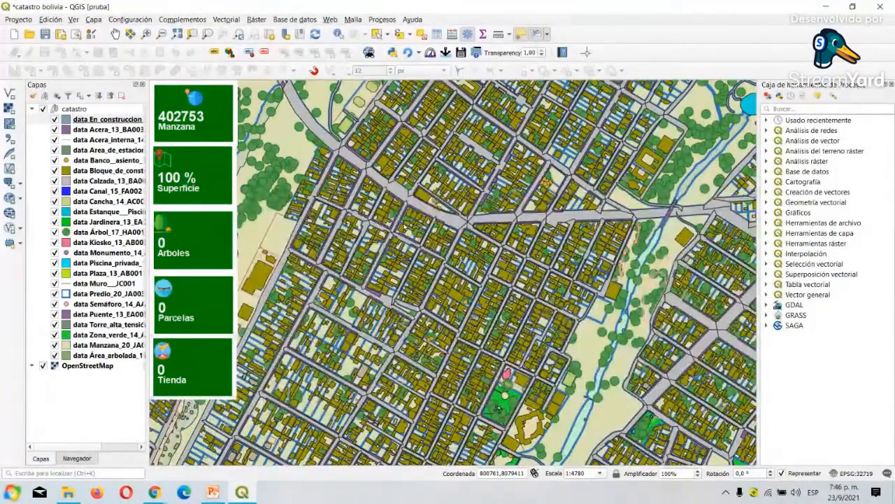
pyautogui.click(105, 345)
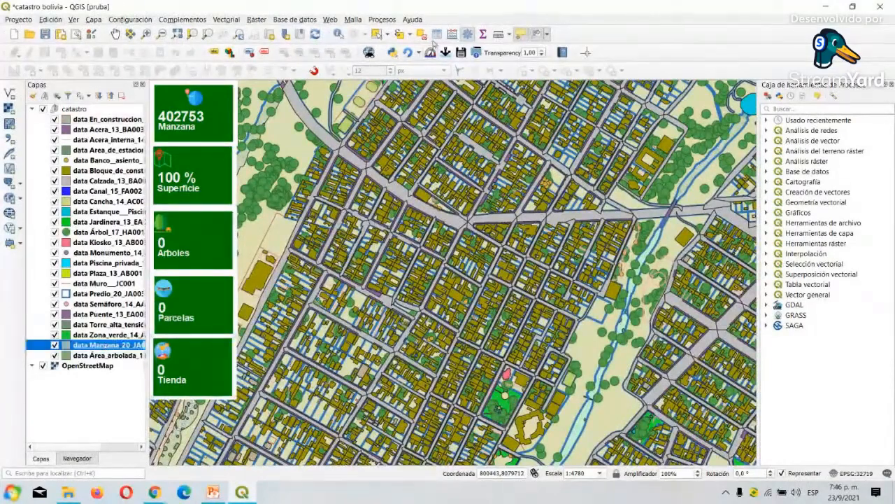
pyautogui.click(375, 34)
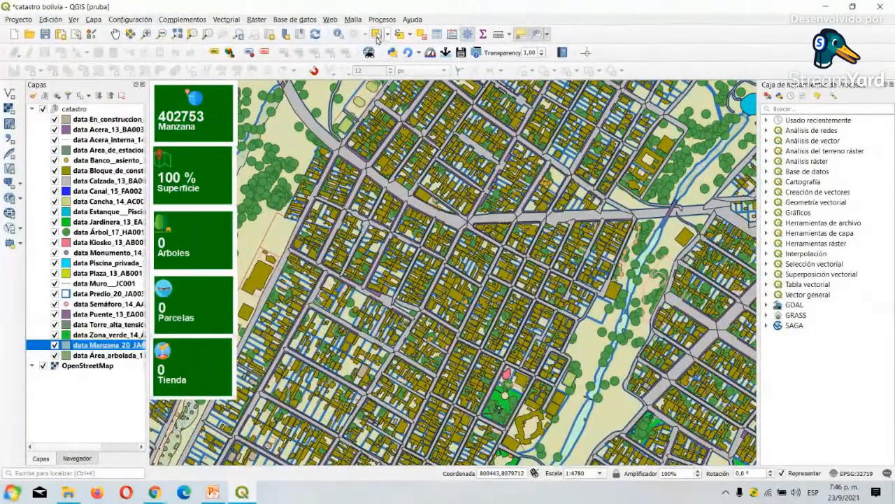
pyautogui.click(435, 184)
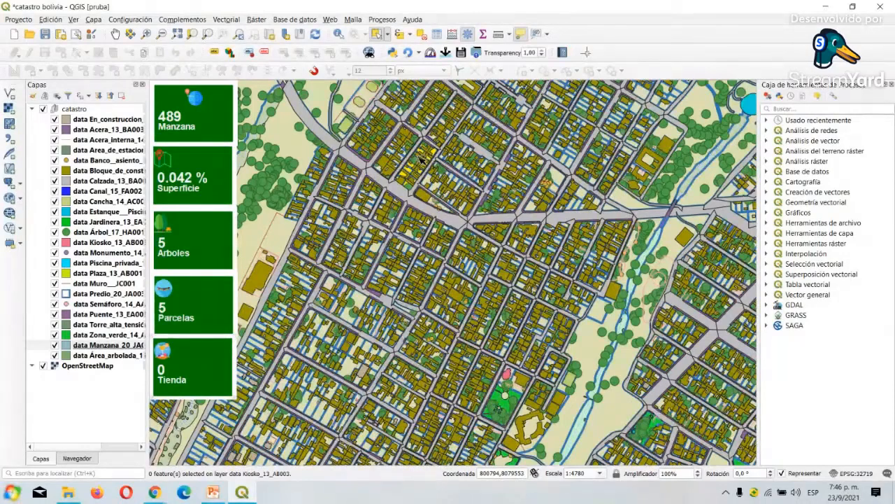
# Select the large block beside the curved avenue in the data Manzana_20_JA002 layer to update the dashboard panels
pyautogui.click(83, 345)
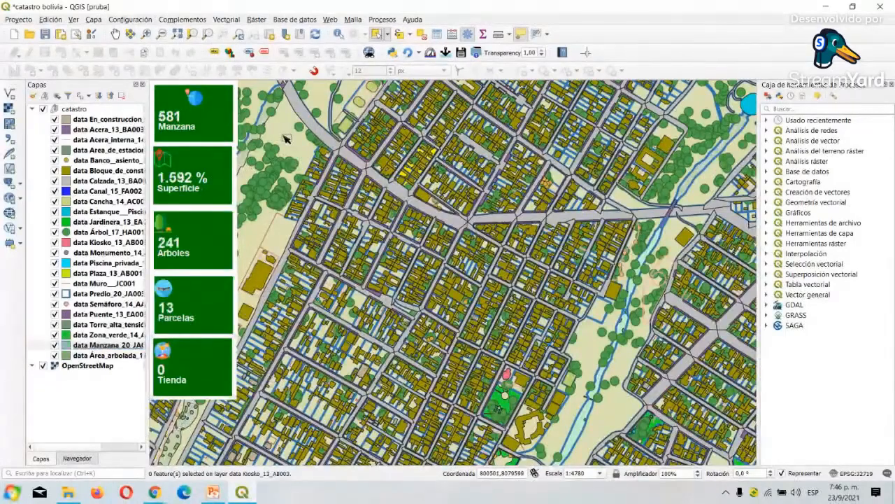
pyautogui.click(317, 108)
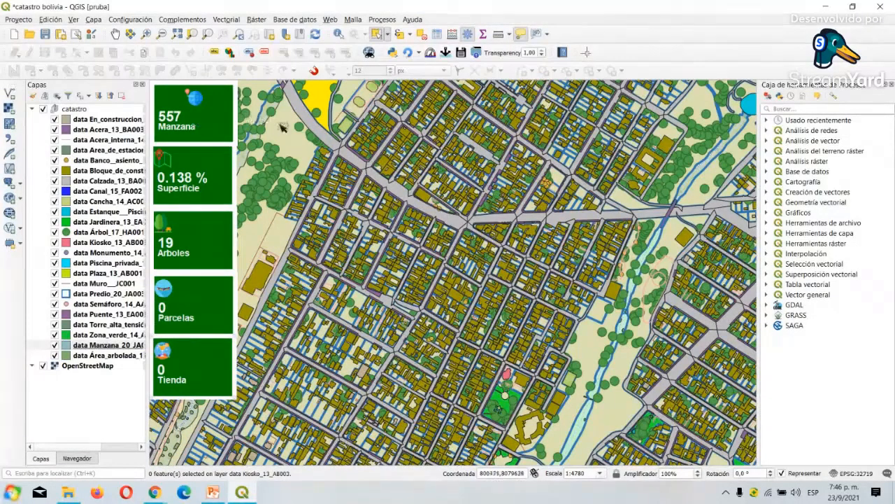
pyautogui.scroll(-1, 441, 210)
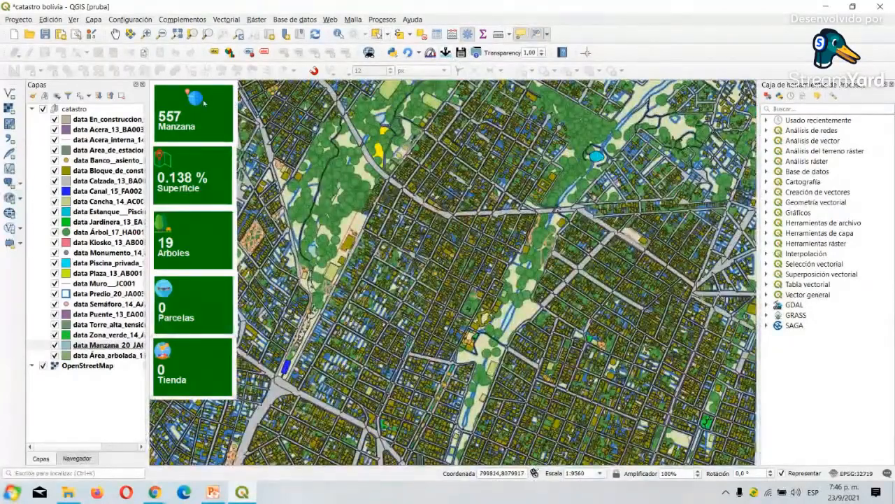
# Pull the Manzana panel out of the stack and remove it from the map
pyautogui.moveTo(200, 98); pyautogui.dragTo(385, 170)
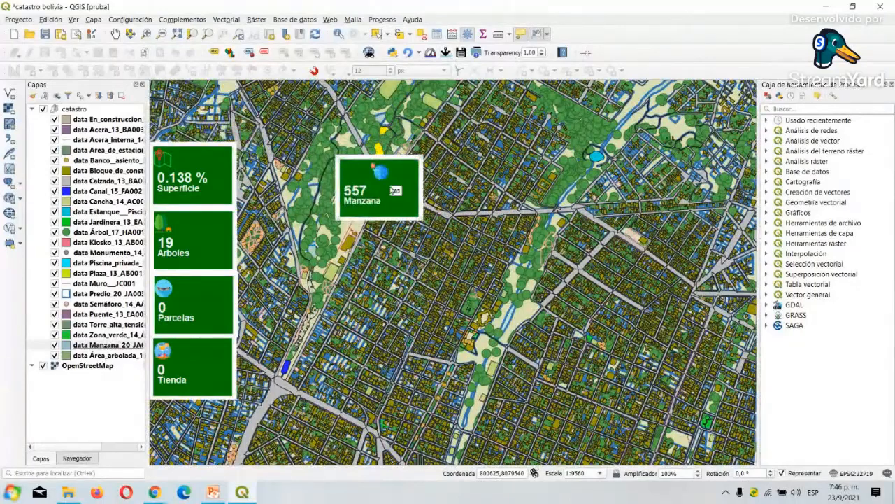
pyautogui.doubleClick(391, 189)
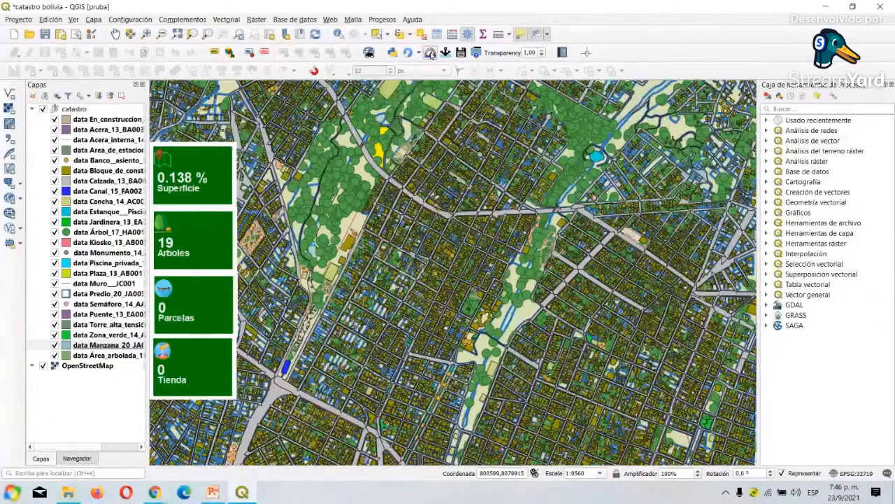
# Start a two-panel dashboard with a Manzana panel on data Manzana_20_JA002, using the Total selected entities calculation
pyautogui.click(430, 53)
pyautogui.write('Manz')
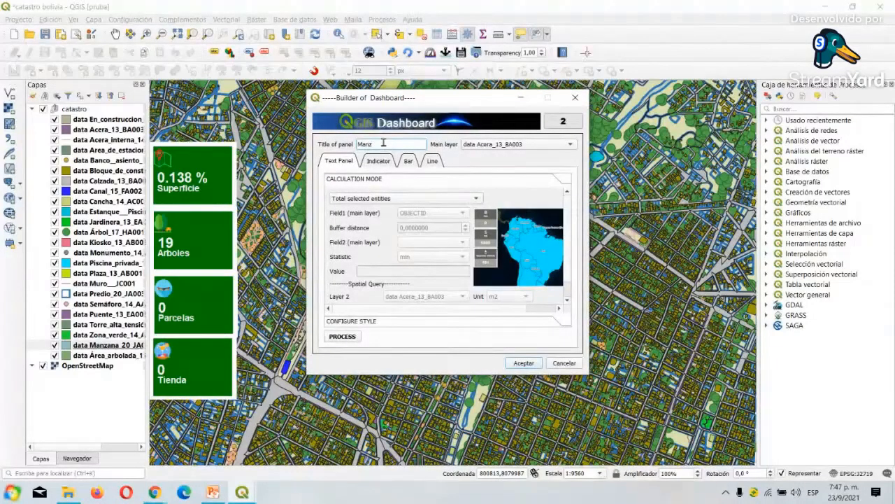
pyautogui.write('ana')
pyautogui.click(516, 145)
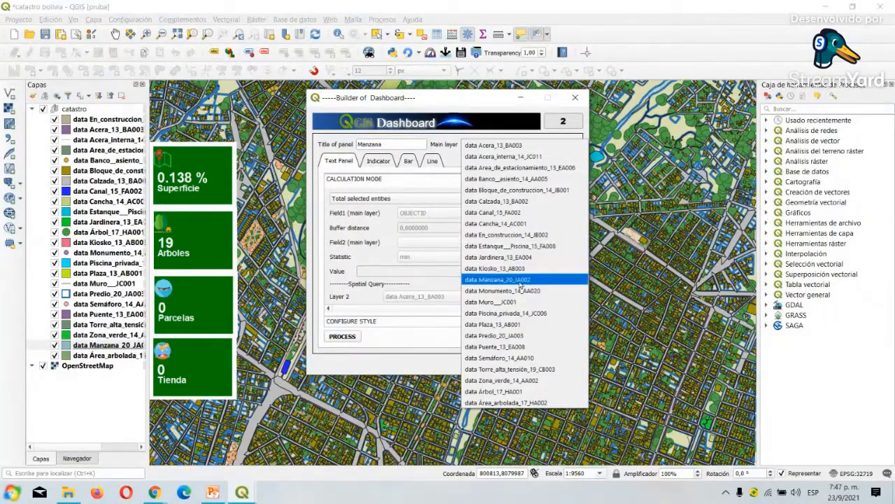
pyautogui.click(538, 279)
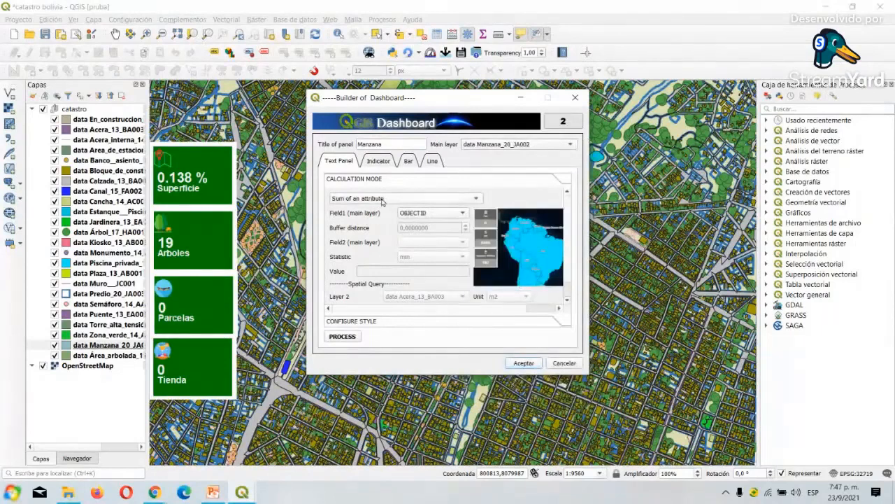
pyautogui.click(382, 200)
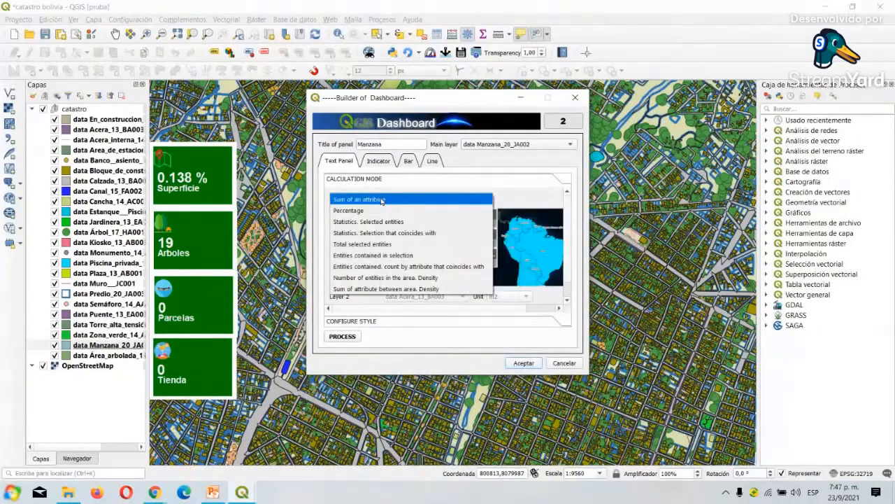
pyautogui.click(362, 243)
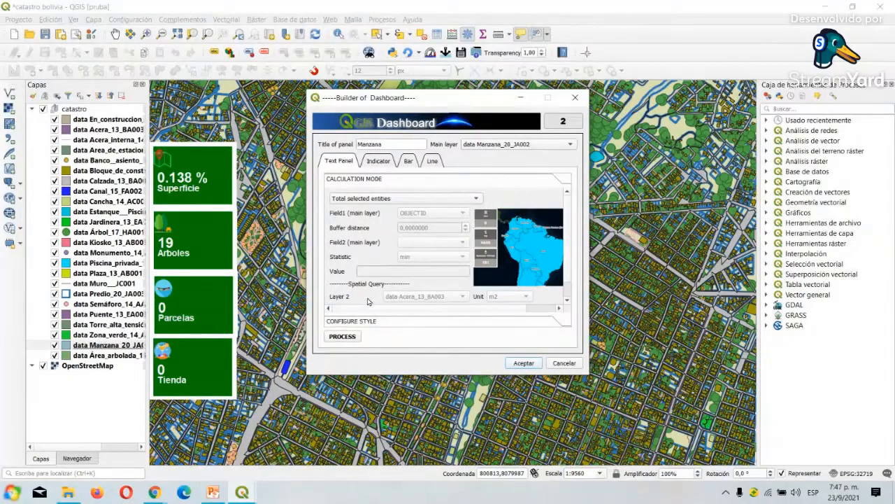
# Style the Manzana panel as One frame with the dark green background sampled from the Superficie panel
pyautogui.click(358, 321)
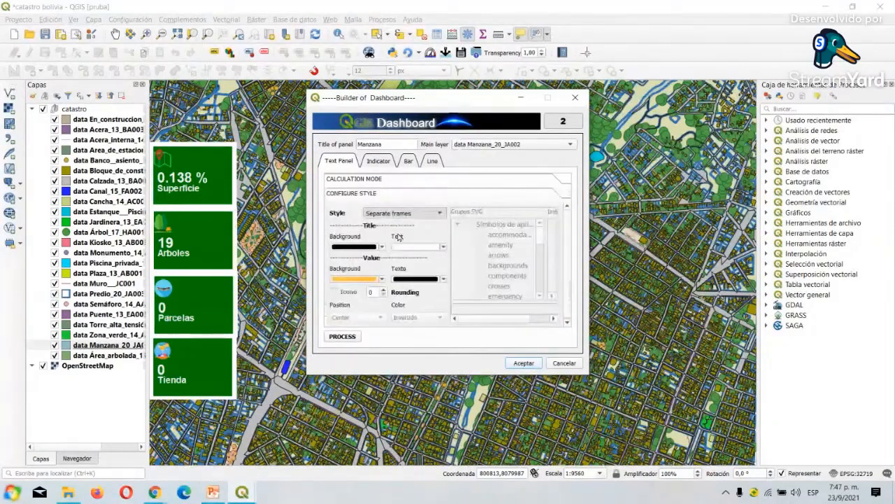
pyautogui.click(399, 245)
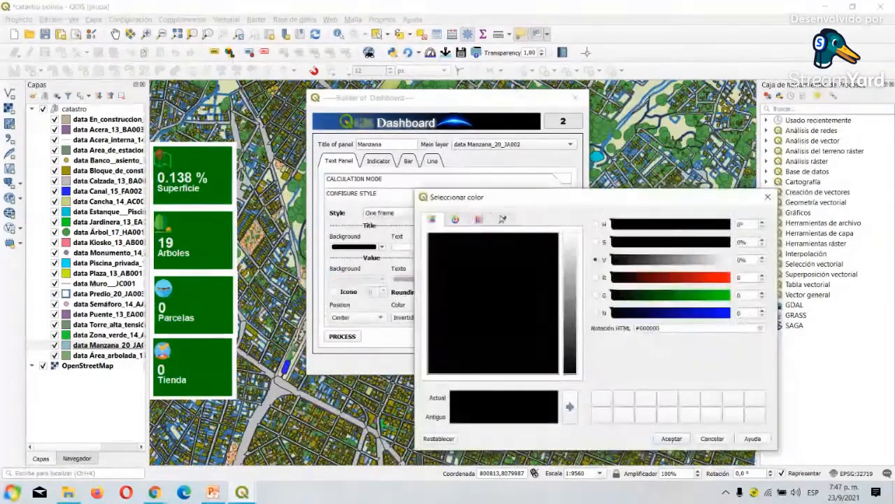
pyautogui.click(503, 219)
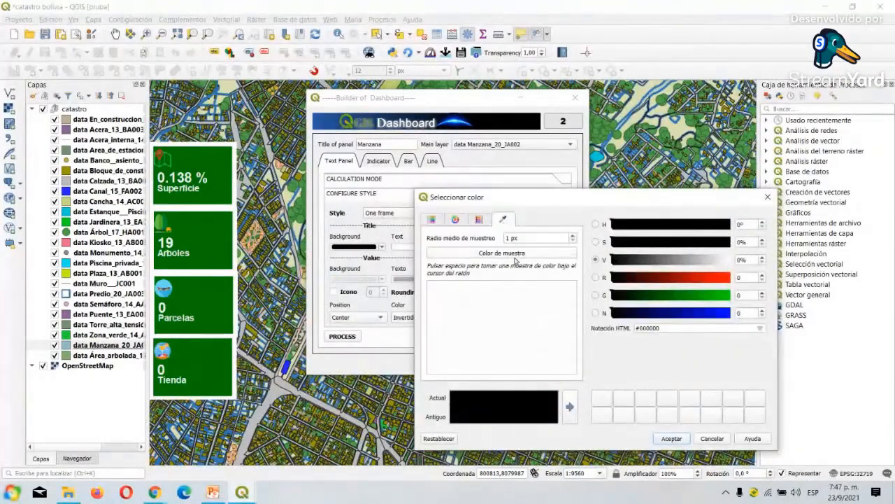
pyautogui.click(516, 258)
pyautogui.click(215, 163)
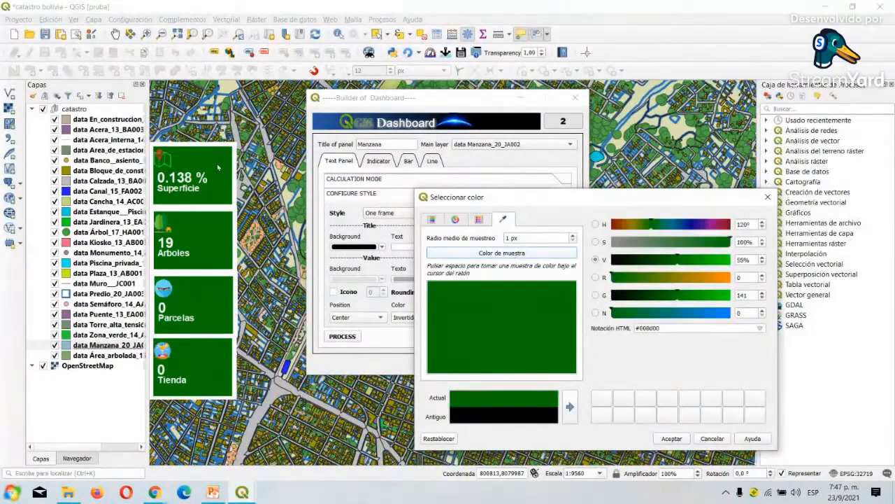
pyautogui.click(671, 439)
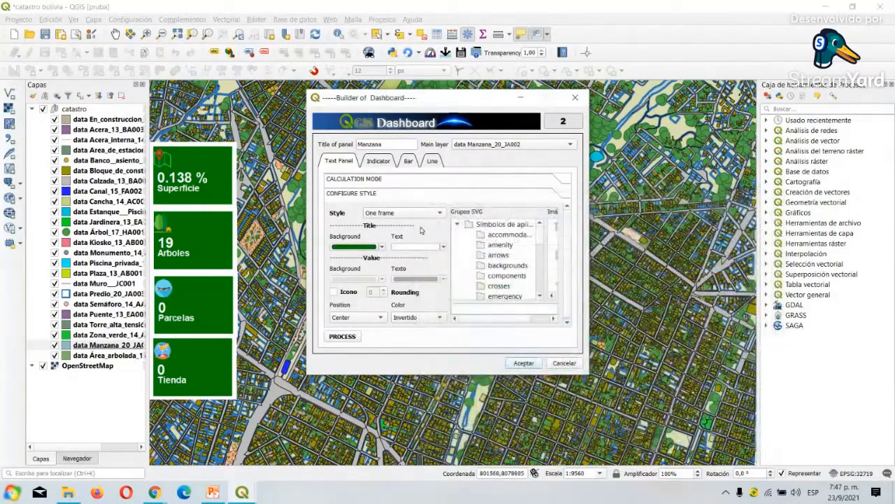
# Give the Manzana panel the 001-mapa.svg icon from iconografía1 with Left position and Normal color, and process it
pyautogui.scroll(-1, 509, 279)
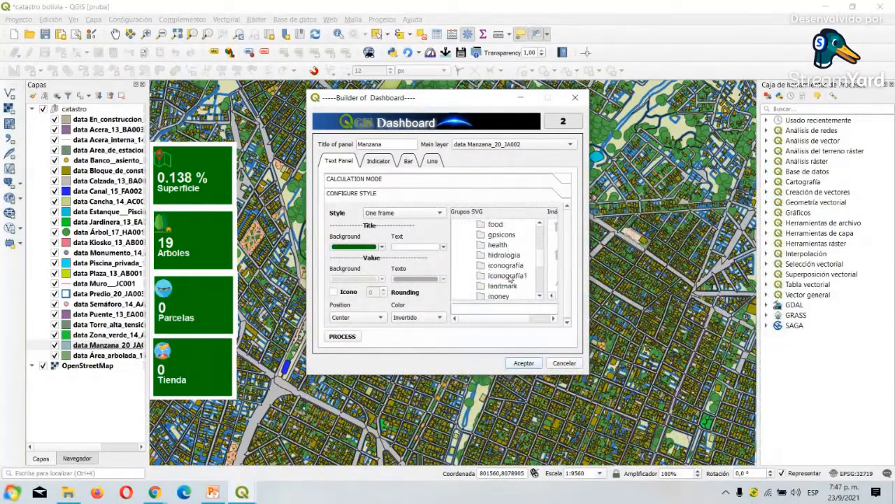
pyautogui.click(513, 277)
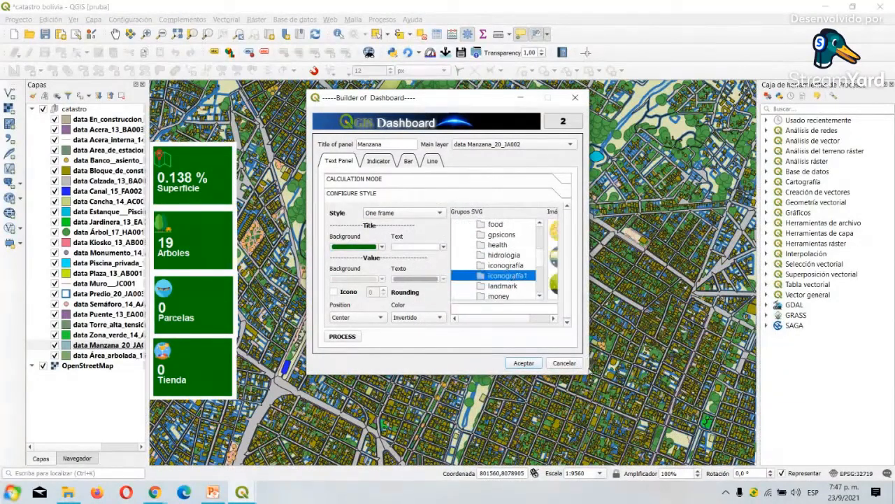
pyautogui.moveTo(582, 376); pyautogui.dragTo(796, 397)
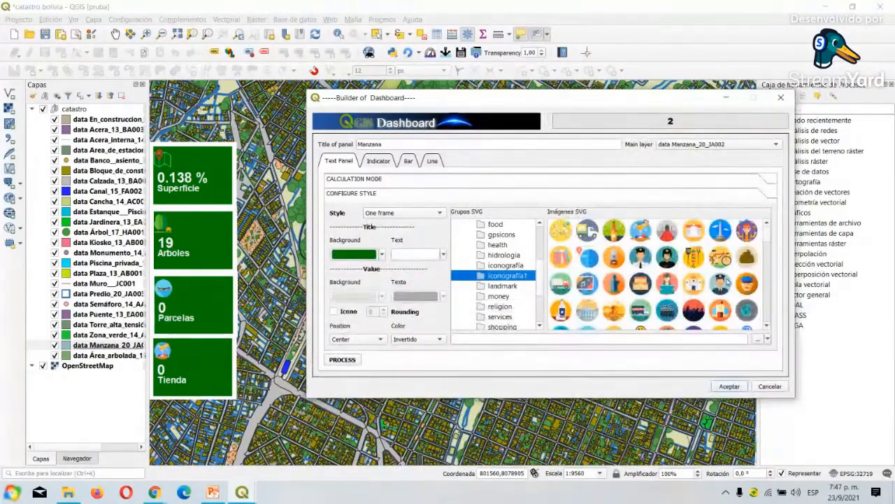
pyautogui.click(588, 259)
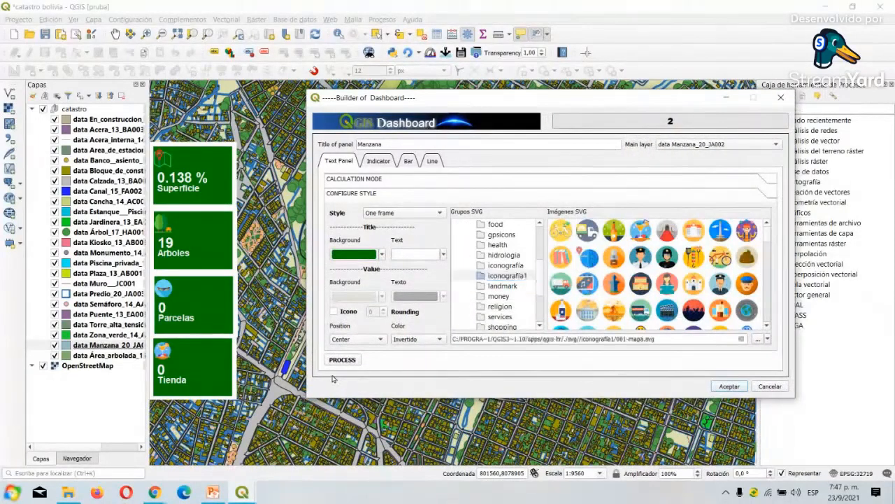
pyautogui.click(361, 341)
pyautogui.click(358, 351)
pyautogui.click(335, 311)
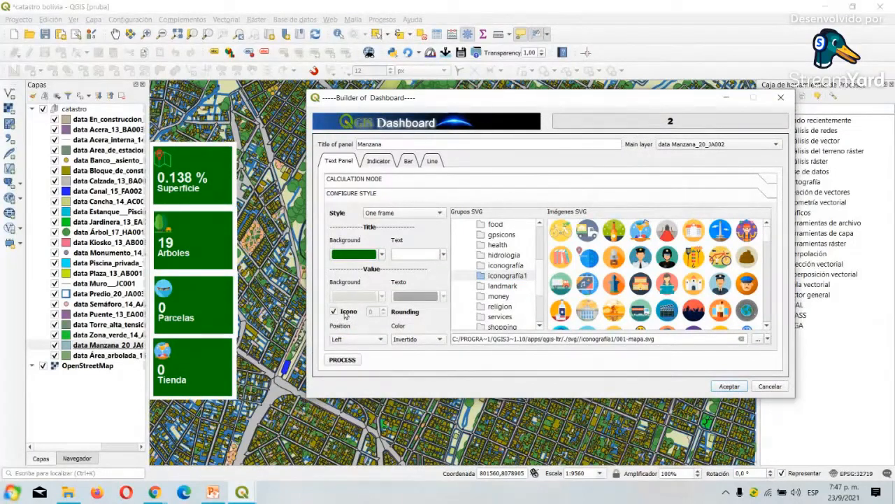
pyautogui.click(417, 340)
pyautogui.click(406, 328)
pyautogui.click(345, 360)
# Title the second panel Construcciones and choose the 006-comisaria-de-policia-1.svg icon from iconografía1 for it
pyautogui.doubleClick(391, 143)
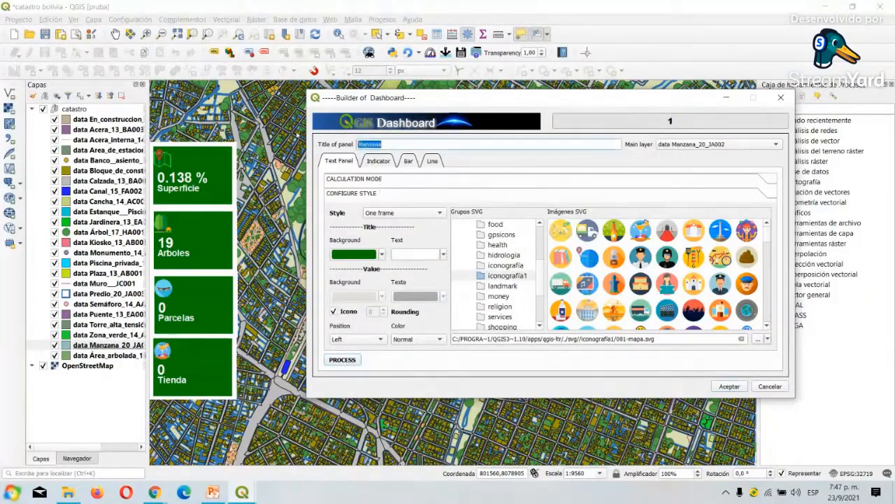
pyautogui.press('capslock')
pyautogui.write('C')
pyautogui.press('capslock')
pyautogui.write('on')
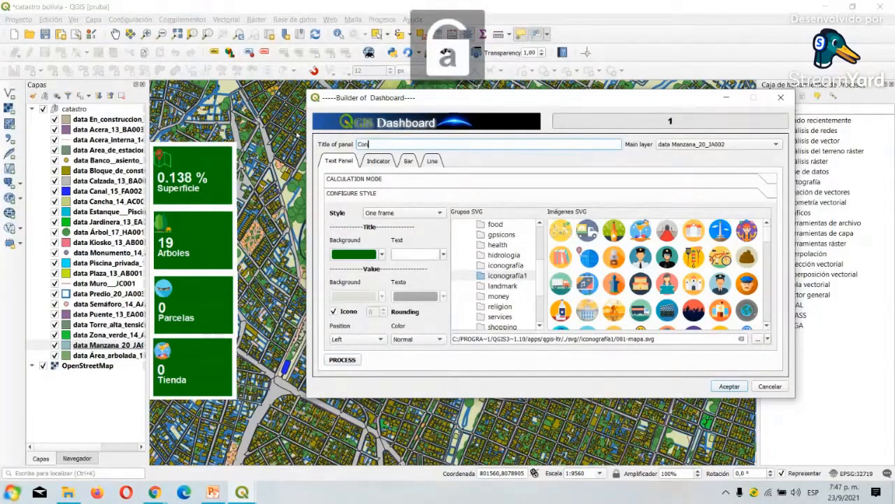
pyautogui.write('strucciones')
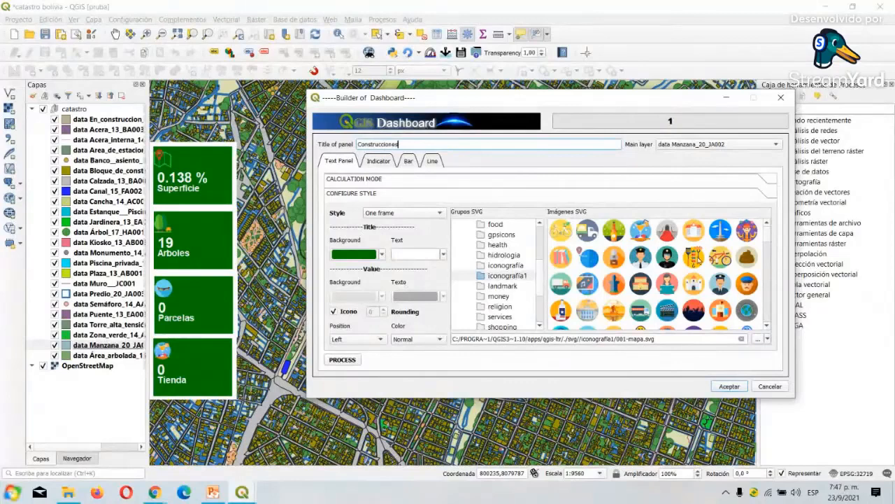
pyautogui.scroll(-3, 698, 259)
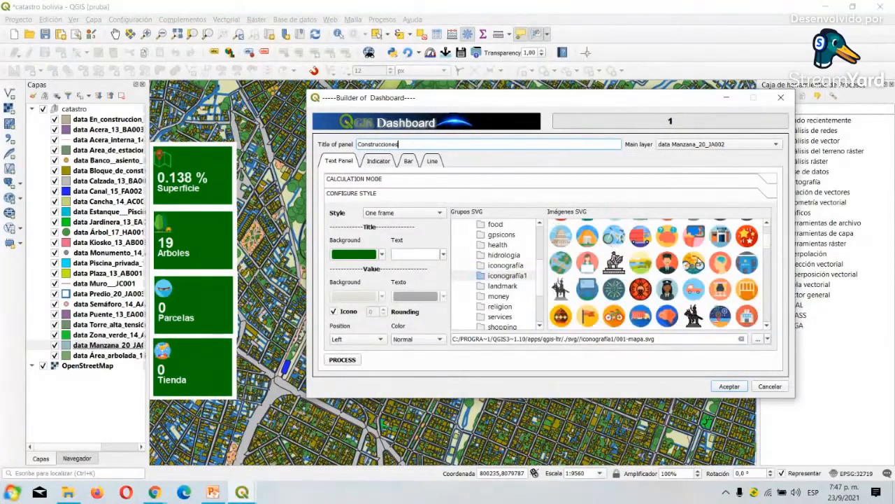
pyautogui.click(746, 265)
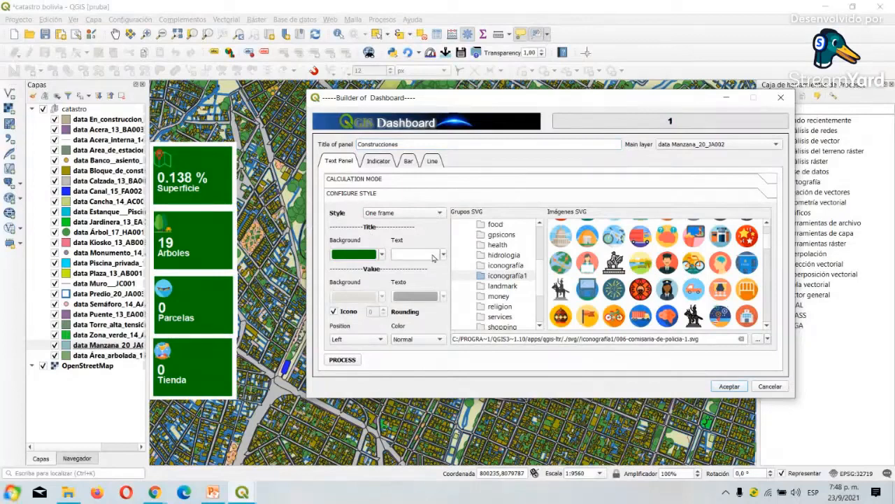
# Process the Construcciones panel with Entities contained in selection, using data Bloque_de_construccion_14_JB001 as the second layer
pyautogui.click(364, 180)
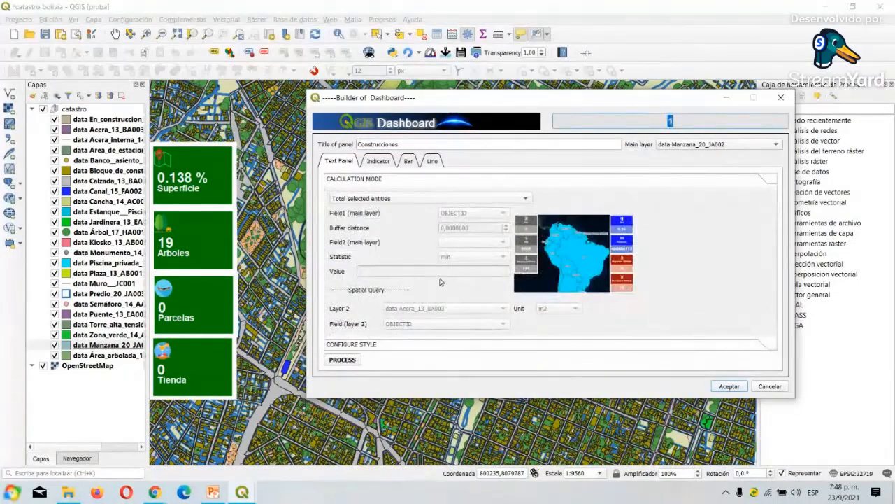
pyautogui.click(375, 199)
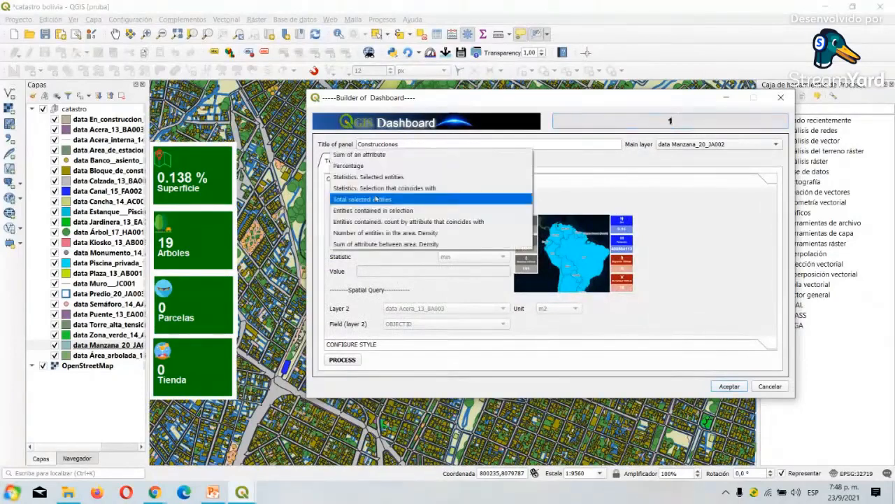
pyautogui.click(388, 214)
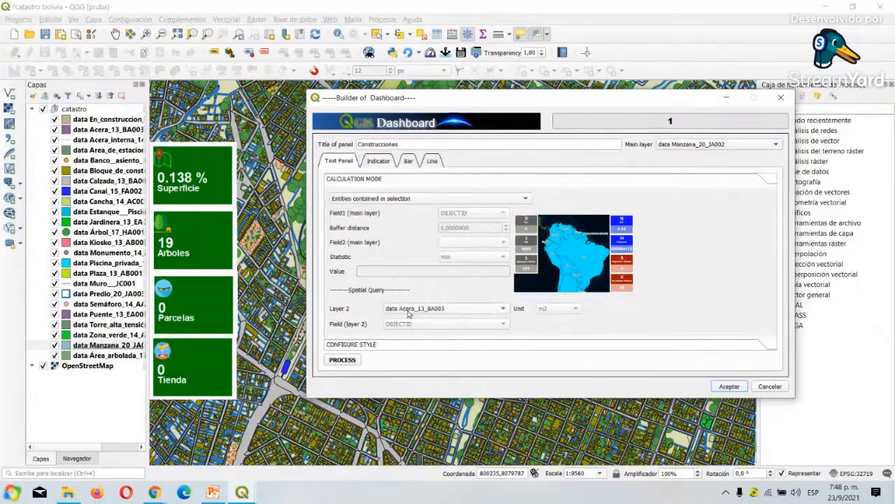
pyautogui.click(434, 312)
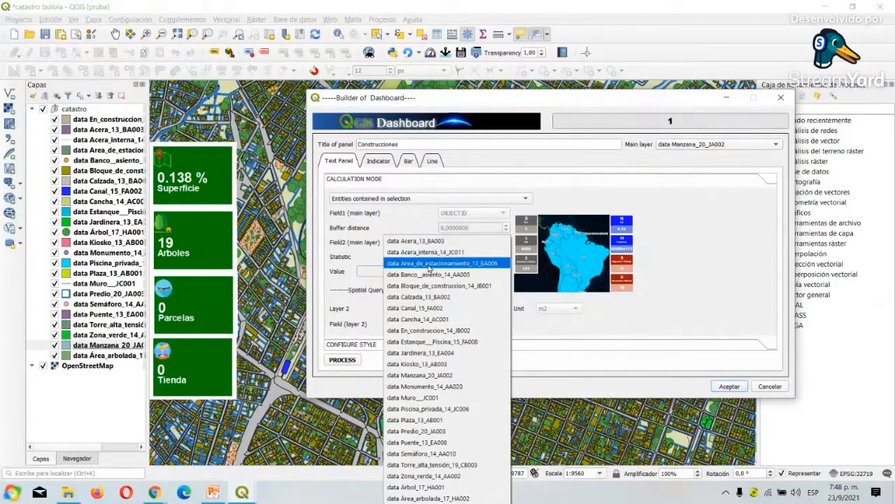
pyautogui.click(433, 286)
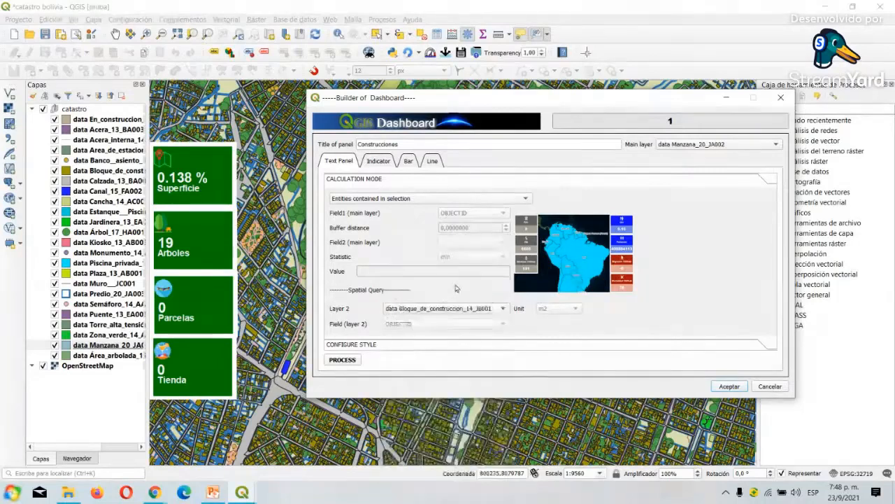
pyautogui.click(353, 361)
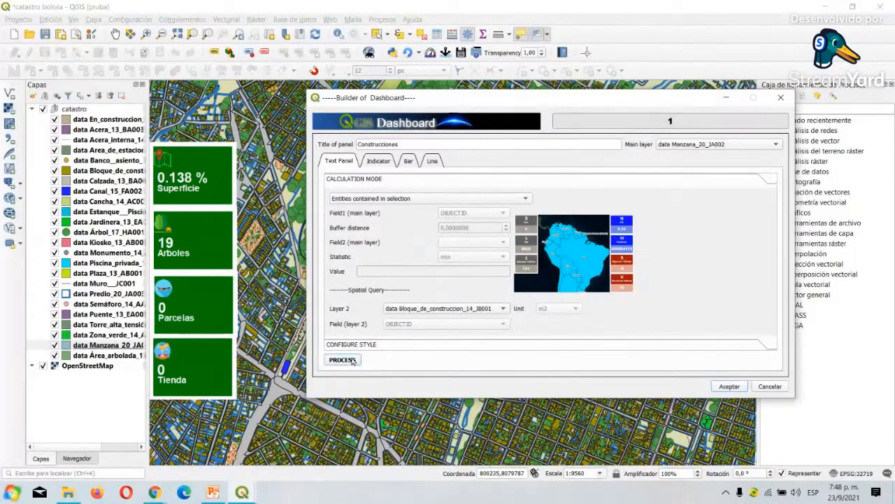
# Generate the two-panel dashboard and move the Construcciones panel below the Tienda panel on the map
pyautogui.click(730, 387)
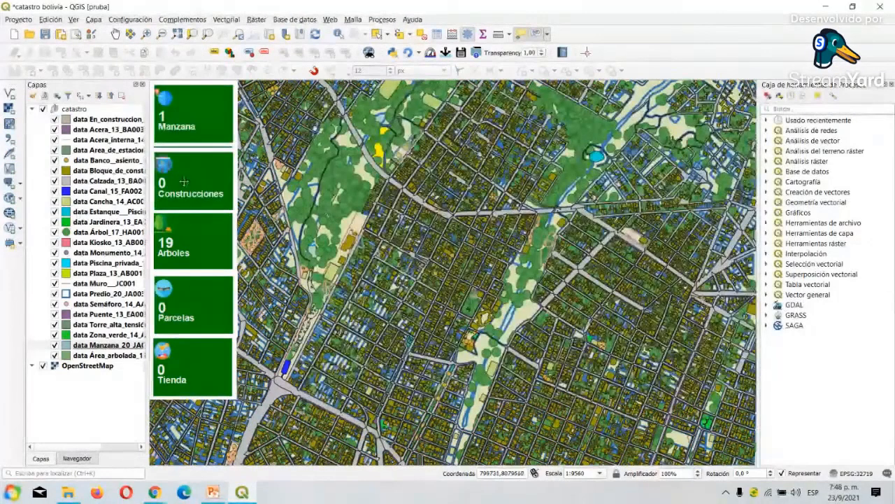
pyautogui.moveTo(184, 180); pyautogui.dragTo(186, 429)
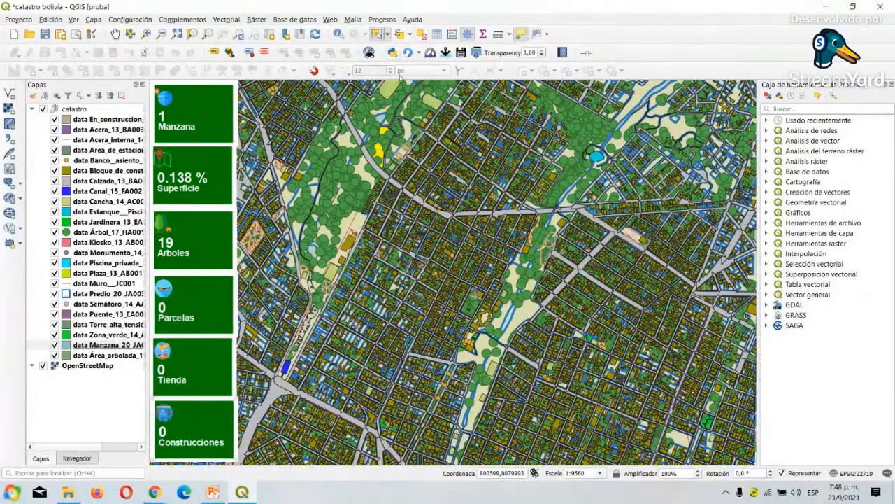
# Select two individual blocks and a group of blocks of data Manzana_20_JA002 on the map to test the panels
pyautogui.click(105, 347)
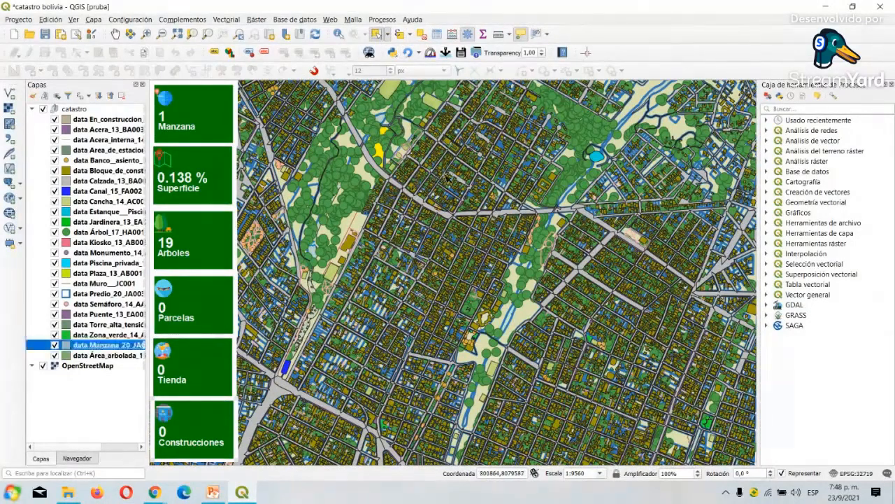
pyautogui.click(449, 183)
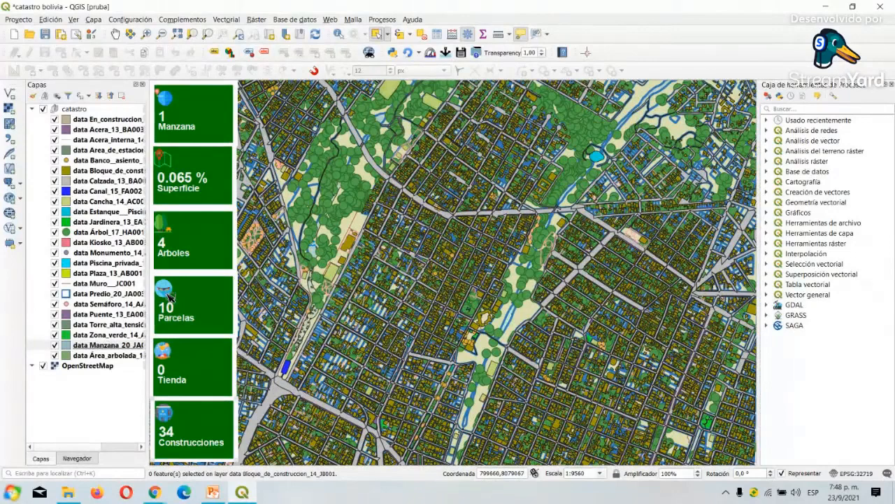
pyautogui.click(416, 236)
pyautogui.moveTo(462, 105); pyautogui.dragTo(502, 148)
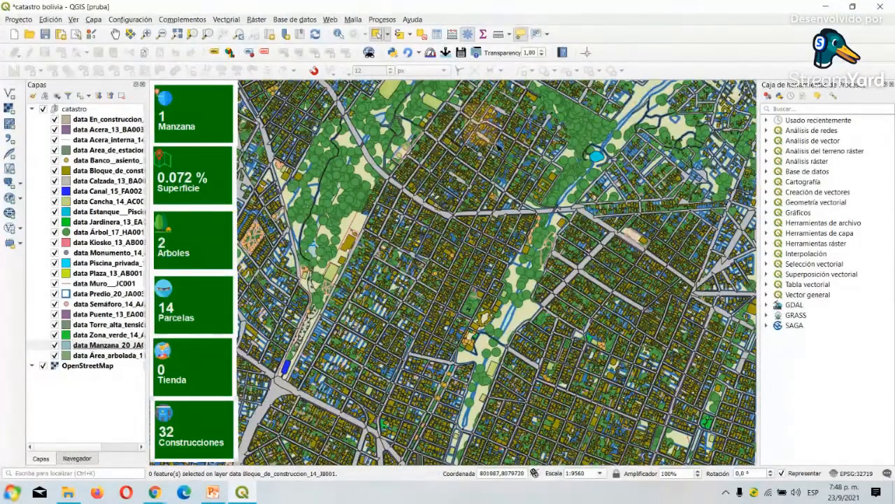